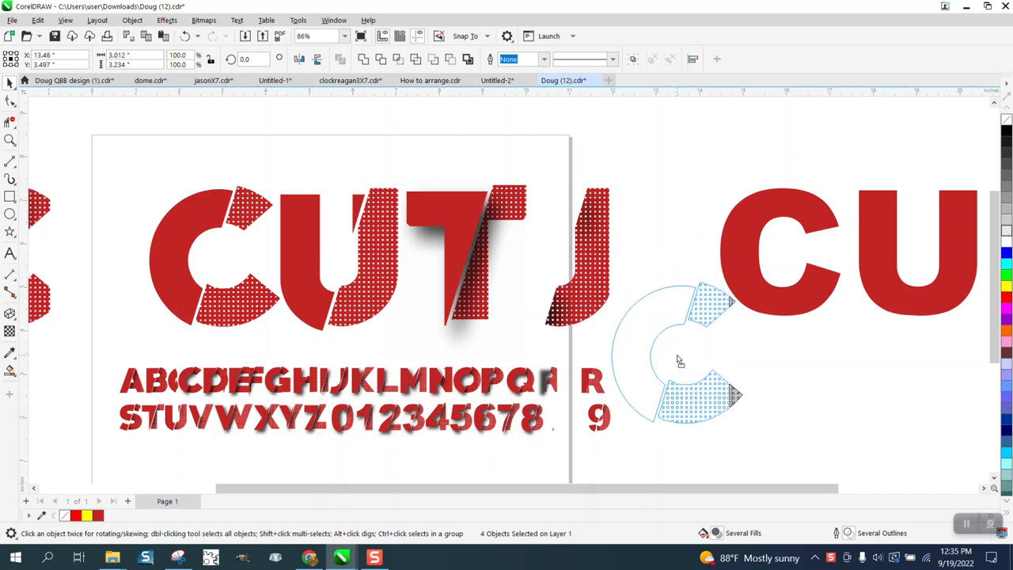
Move the split C letter pieces up and to the left, above the CUT text.
{"action": "scroll", "coordinate": [693, 340], "scroll_direction": "down", "scroll_amount": 1}
{"action": "scroll", "coordinate": [694, 340], "scroll_direction": "down", "scroll_amount": 1}
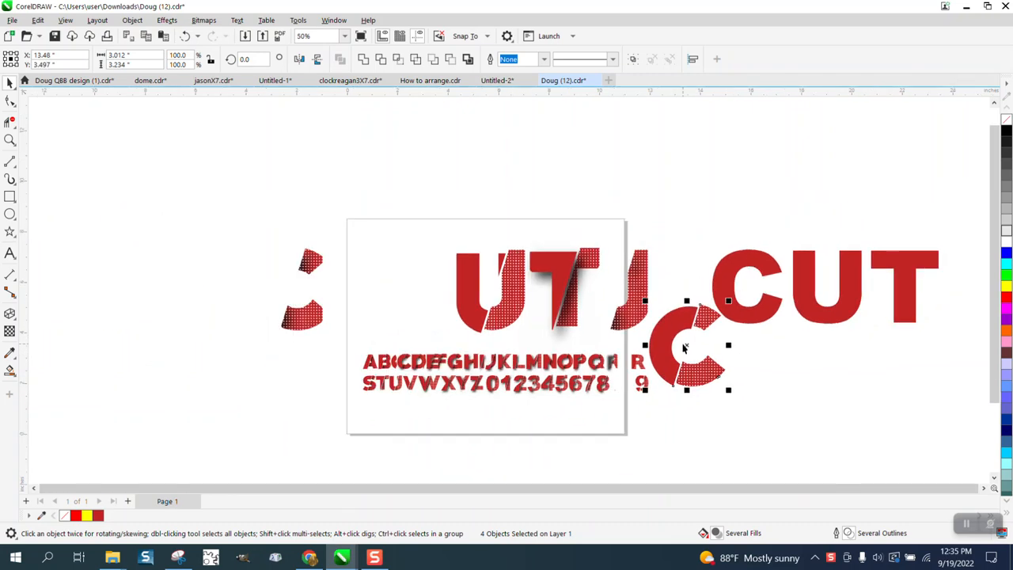
{"action": "left_click_drag", "start_coordinate": [690, 351], "coordinate": [741, 202]}
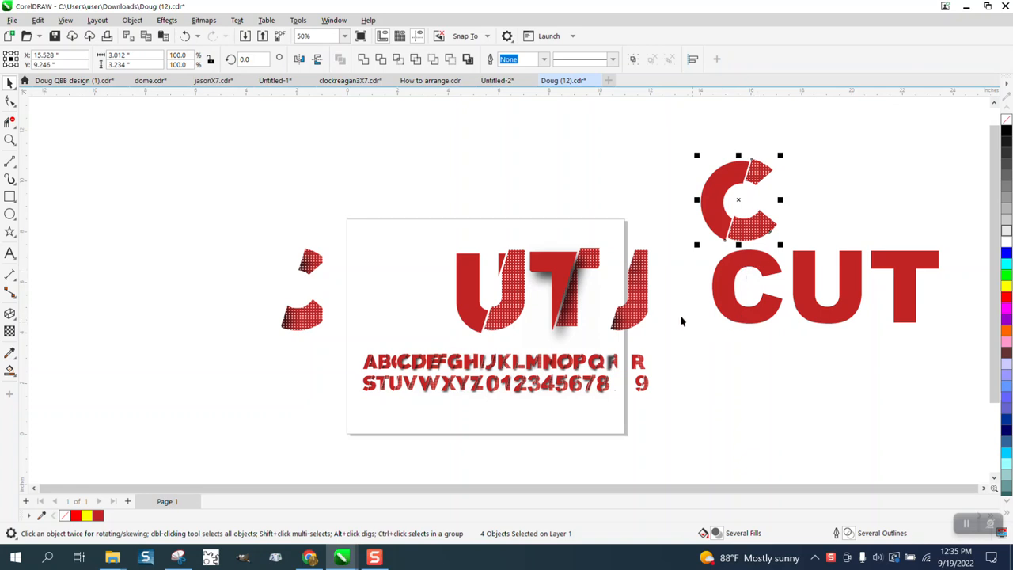
{"action": "left_click_drag", "start_coordinate": [735, 204], "coordinate": [660, 169]}
{"action": "left_click_drag", "start_coordinate": [749, 231], "coordinate": [710, 214]}
{"action": "left_click_drag", "start_coordinate": [760, 160], "coordinate": [798, 245]}
{"action": "key", "text": "Delete"}
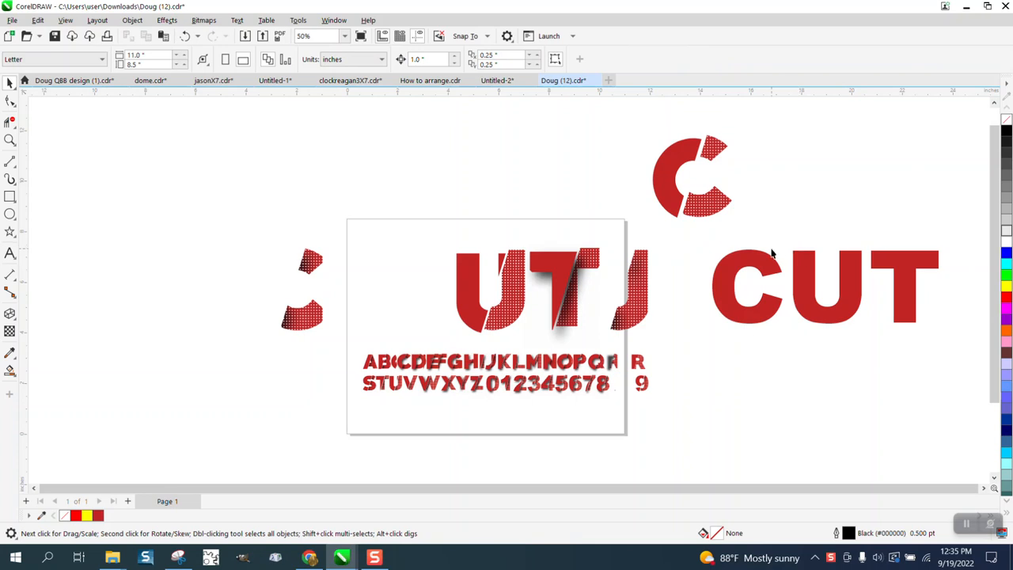
{"action": "left_click_drag", "start_coordinate": [706, 240], "coordinate": [982, 340]}
{"action": "left_click", "coordinate": [1007, 127]}
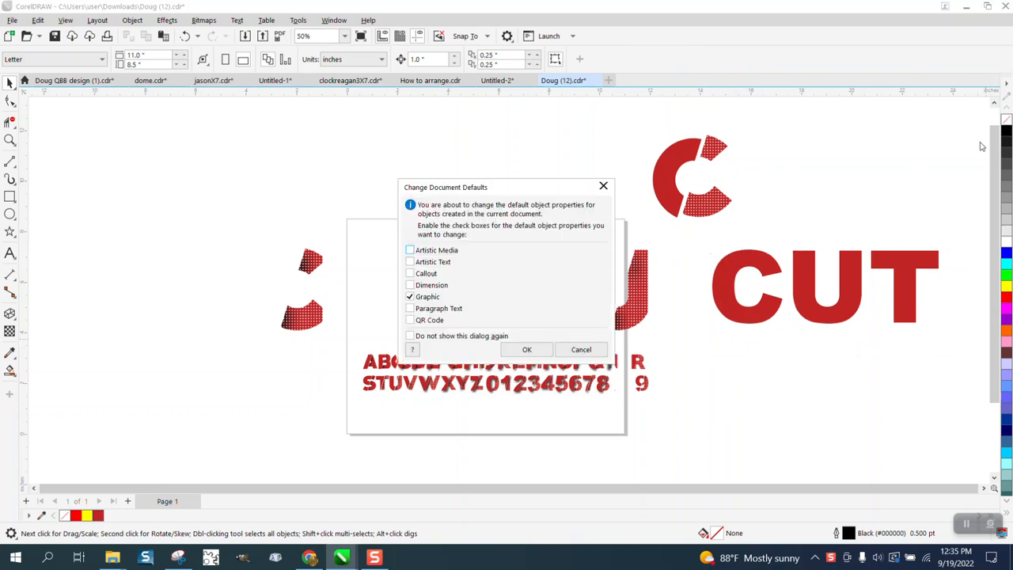
{"action": "left_click", "coordinate": [576, 349]}
Remove the fill from the CUT text and give it a black outline.
{"action": "left_click", "coordinate": [766, 318]}
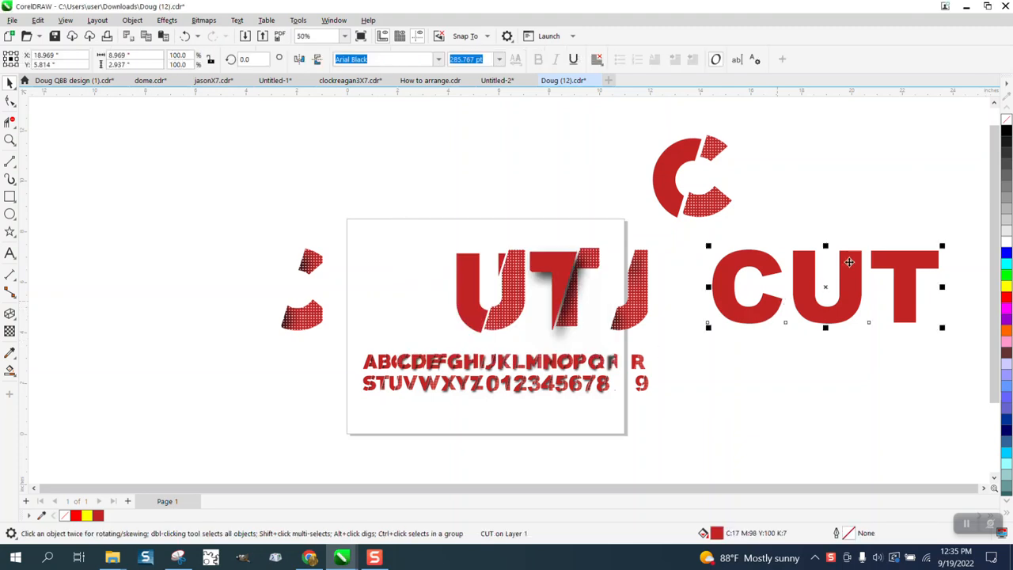
{"action": "left_click", "coordinate": [1006, 118]}
{"action": "right_click", "coordinate": [1005, 129]}
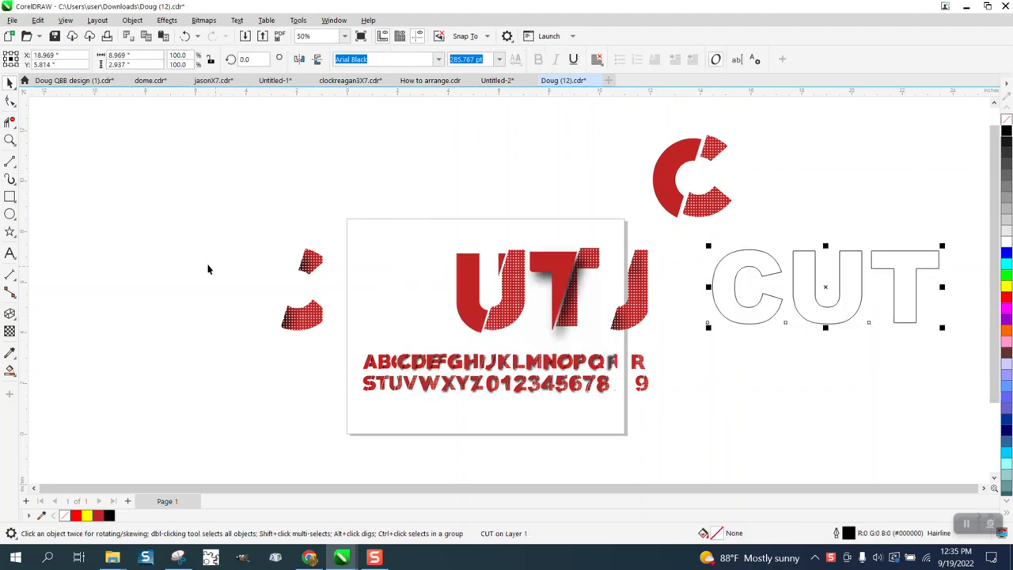
Draw a diagonal line with the 2-Point Line tool and position it across the U.
{"action": "left_click", "coordinate": [13, 163]}
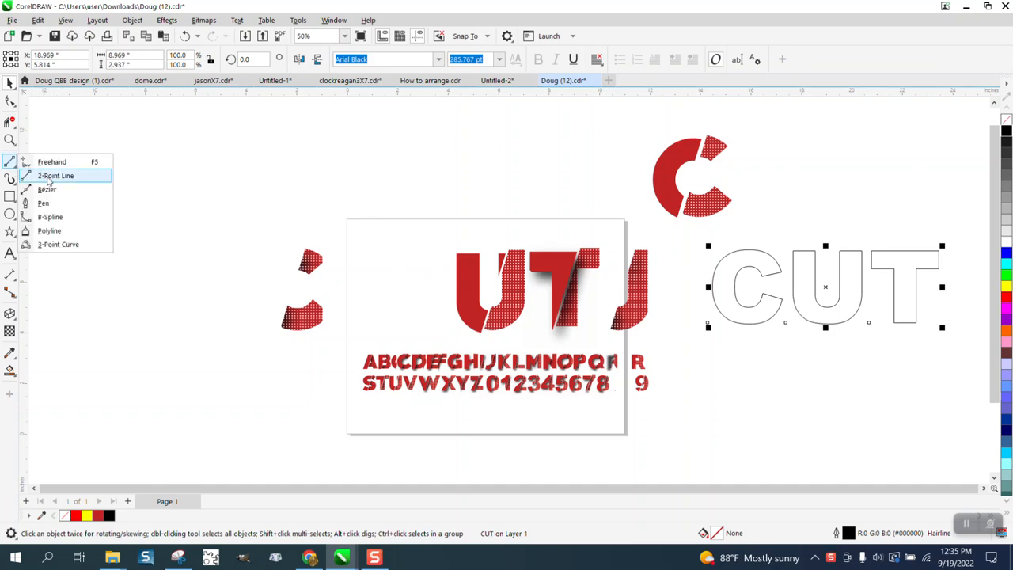
{"action": "left_click", "coordinate": [30, 171]}
{"action": "mouse_move", "coordinate": [817, 166]}
{"action": "left_mouse_down"}
{"action": "mouse_move", "coordinate": [767, 245]}
{"action": "mouse_move", "coordinate": [781, 252]}
{"action": "left_mouse_up"}
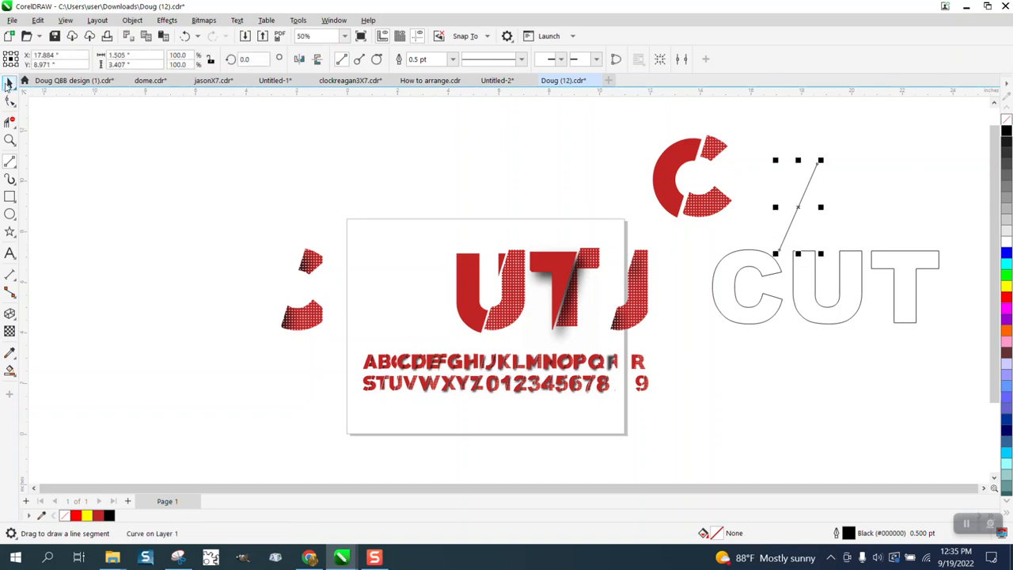
{"action": "left_click", "coordinate": [7, 83]}
{"action": "left_click_drag", "start_coordinate": [798, 209], "coordinate": [831, 290]}
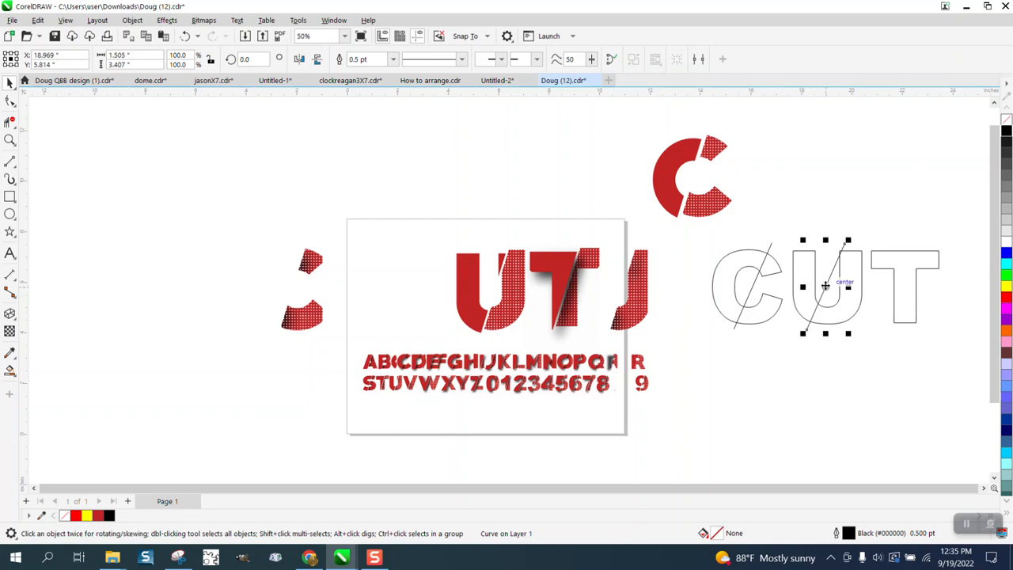
{"action": "left_click_drag", "start_coordinate": [826, 287], "coordinate": [831, 286]}
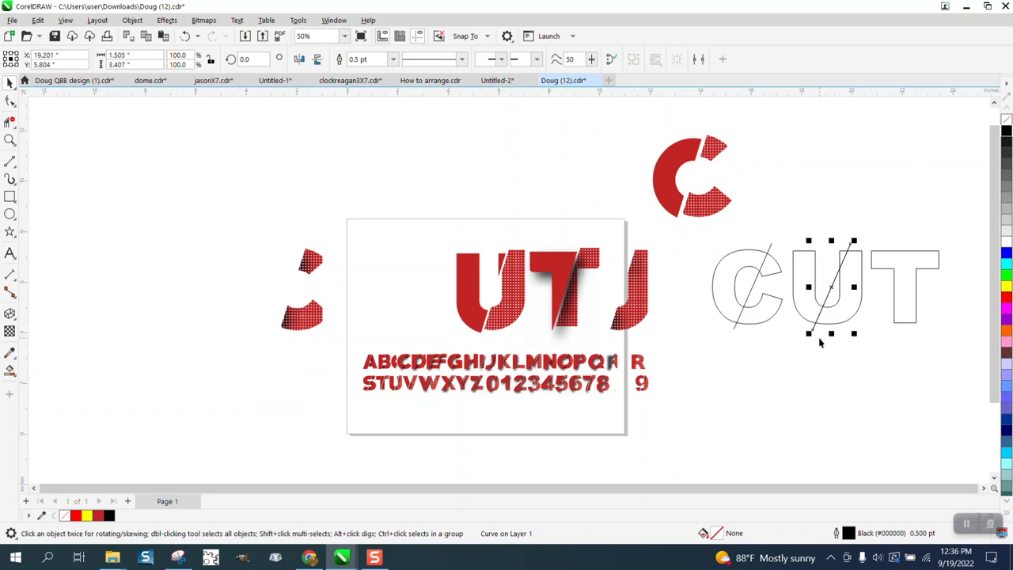
Copy the diagonal line onto the T so it crosses the letter.
{"action": "left_click_drag", "start_coordinate": [817, 337], "coordinate": [895, 323]}
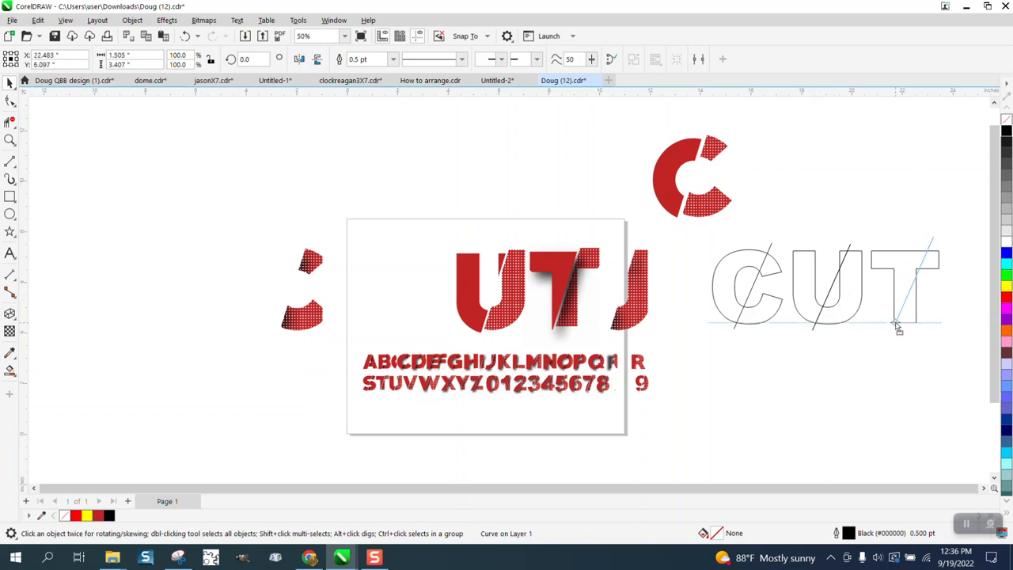
{"action": "left_click_drag", "start_coordinate": [896, 324], "coordinate": [897, 325]}
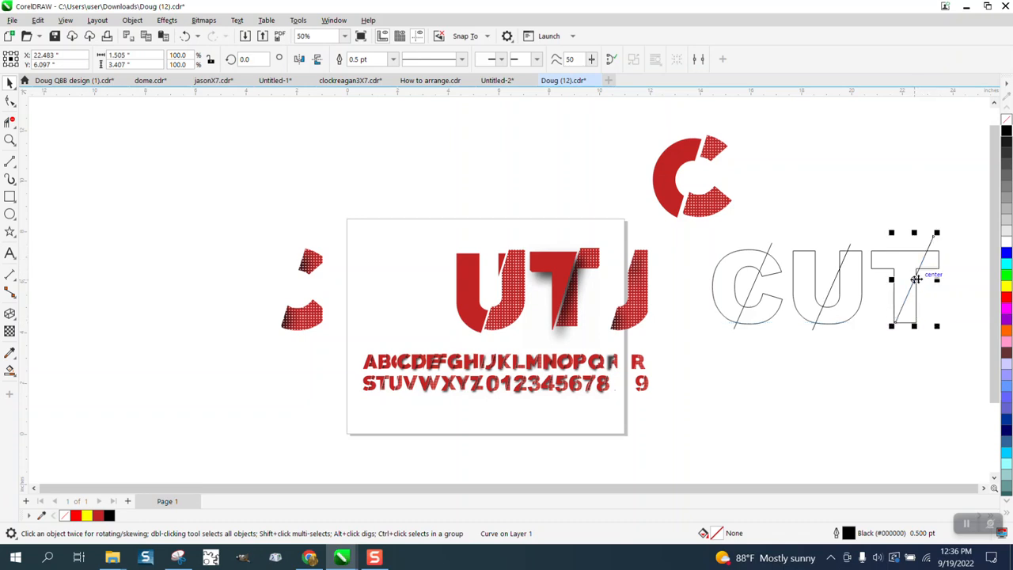
{"action": "left_click_drag", "start_coordinate": [911, 286], "coordinate": [908, 291]}
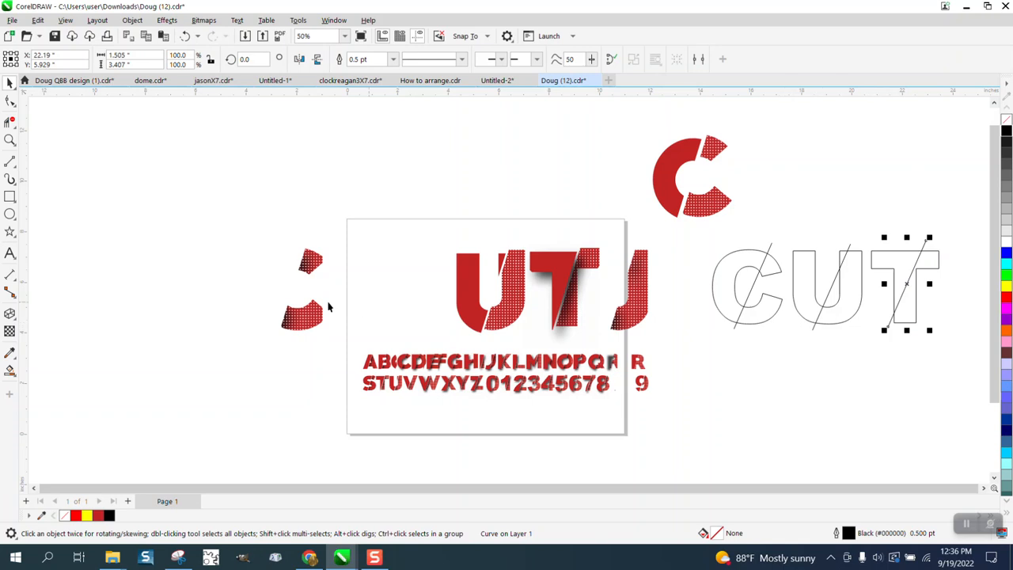
Set the nudge distance to 4 inches.
{"action": "scroll", "coordinate": [329, 307], "scroll_direction": "down", "scroll_amount": 2}
{"action": "left_click", "coordinate": [10, 140]}
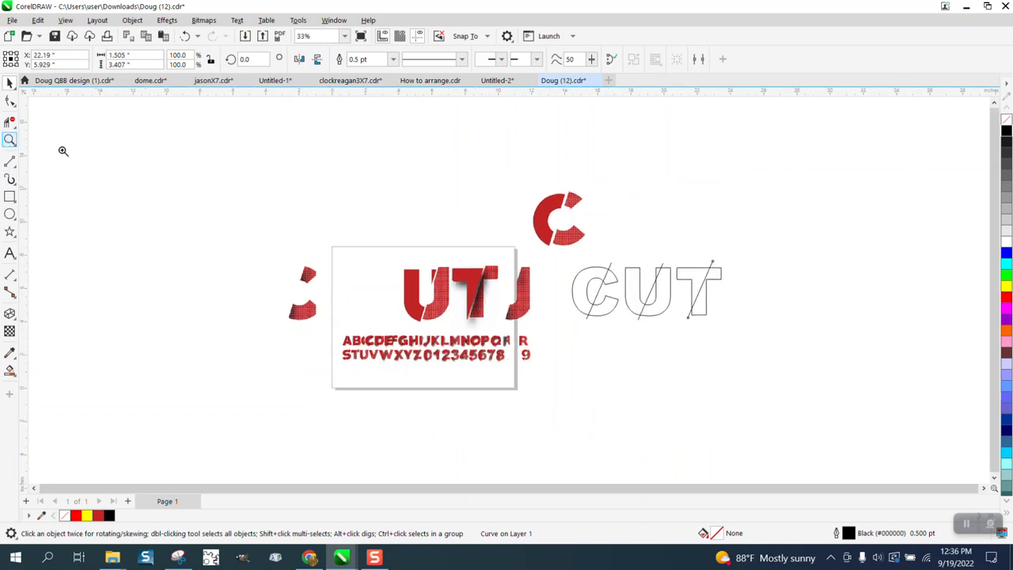
{"action": "left_click_drag", "start_coordinate": [546, 234], "coordinate": [784, 348]}
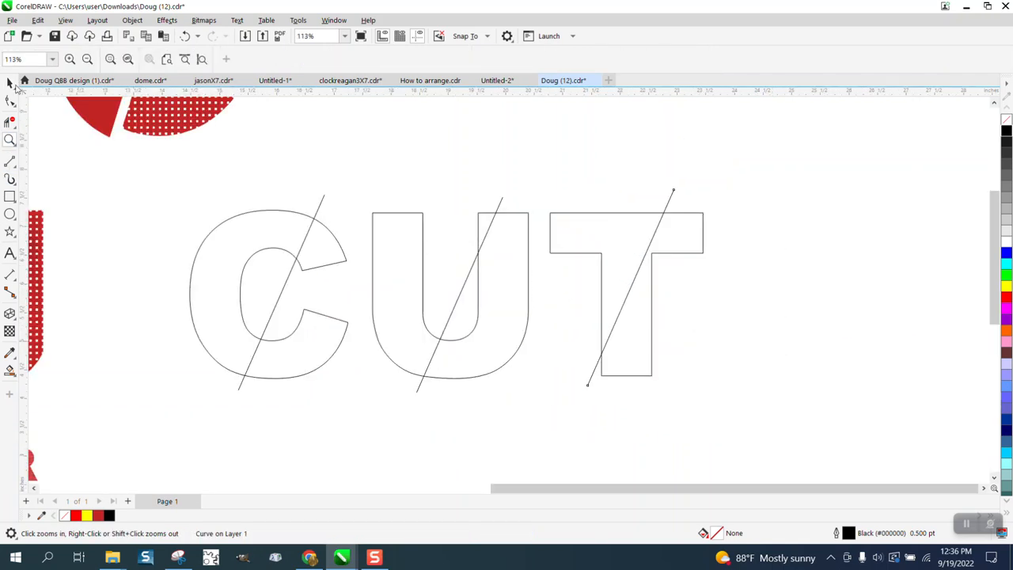
{"action": "left_click", "coordinate": [10, 83]}
{"action": "scroll", "coordinate": [242, 183], "scroll_direction": "down", "scroll_amount": 1}
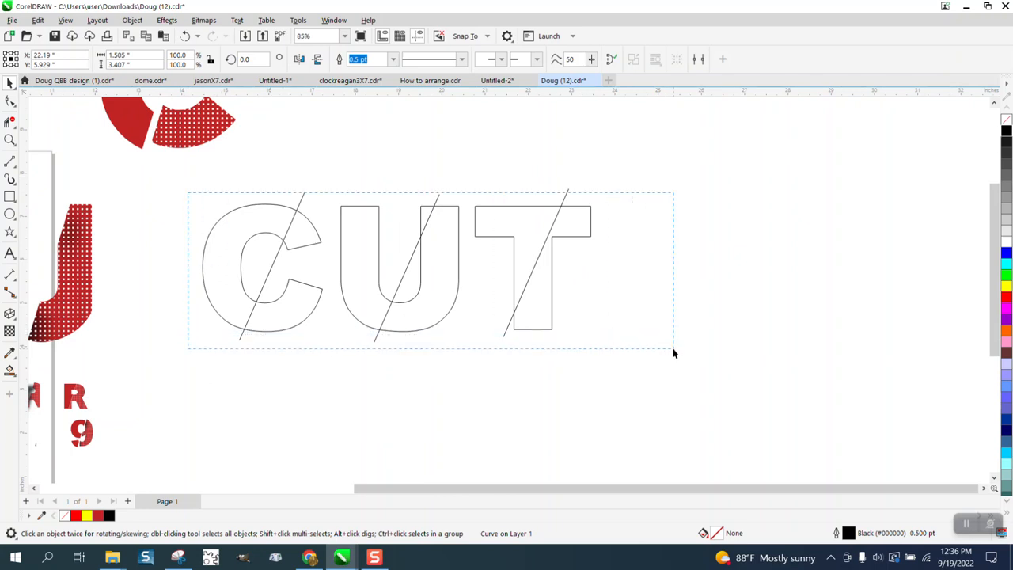
{"action": "left_click_drag", "start_coordinate": [673, 353], "coordinate": [674, 353]}
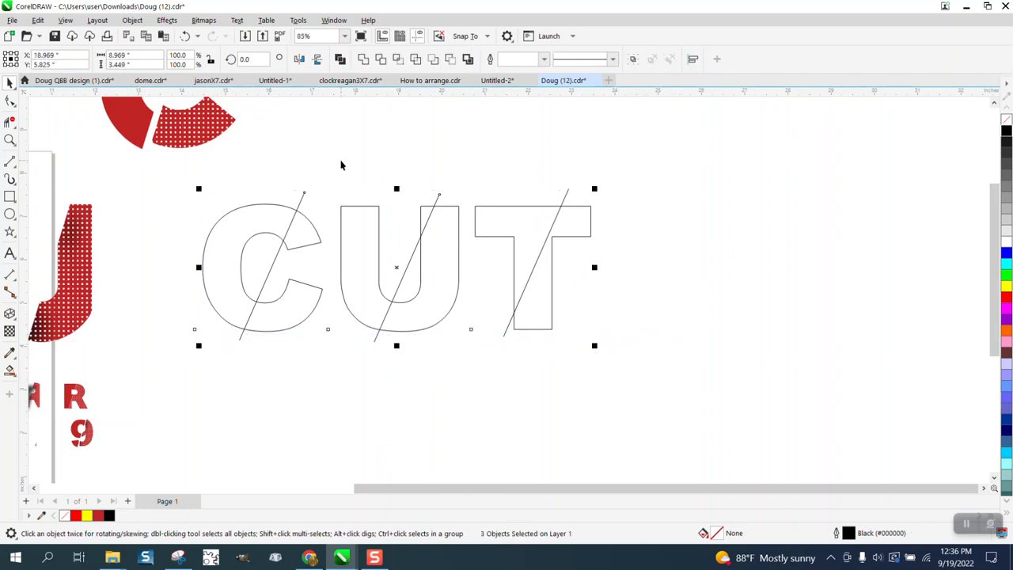
{"action": "left_click", "coordinate": [382, 149]}
{"action": "left_click", "coordinate": [417, 60]}
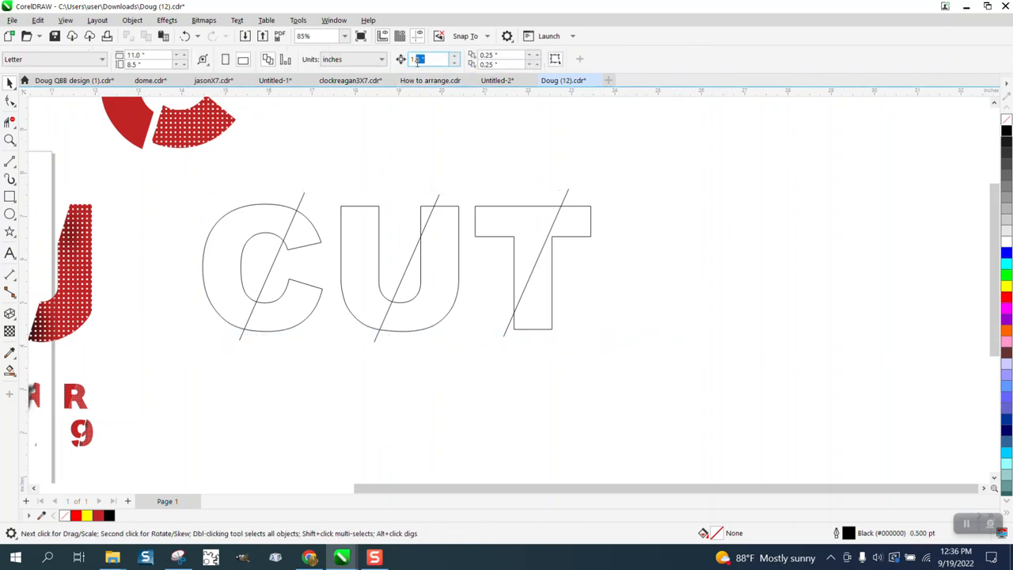
{"action": "type", "text": "4"}
Smart Fill each sliced region of the C and U, nudging every filled copy down.
{"action": "left_click", "coordinate": [10, 370]}
{"action": "left_click", "coordinate": [257, 225]}
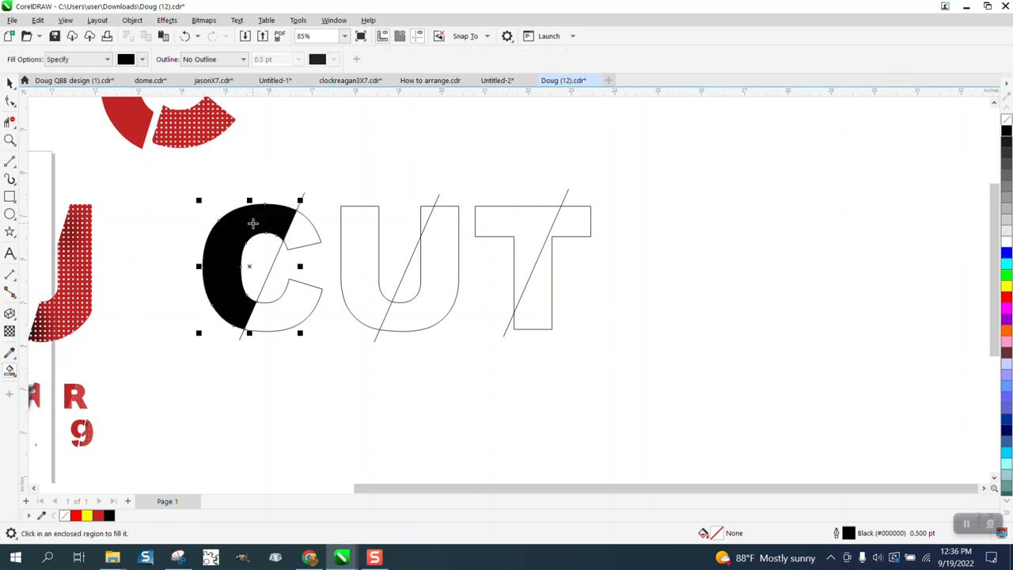
{"action": "key", "text": "Down"}
{"action": "left_click", "coordinate": [295, 226]}
{"action": "key", "text": "Down"}
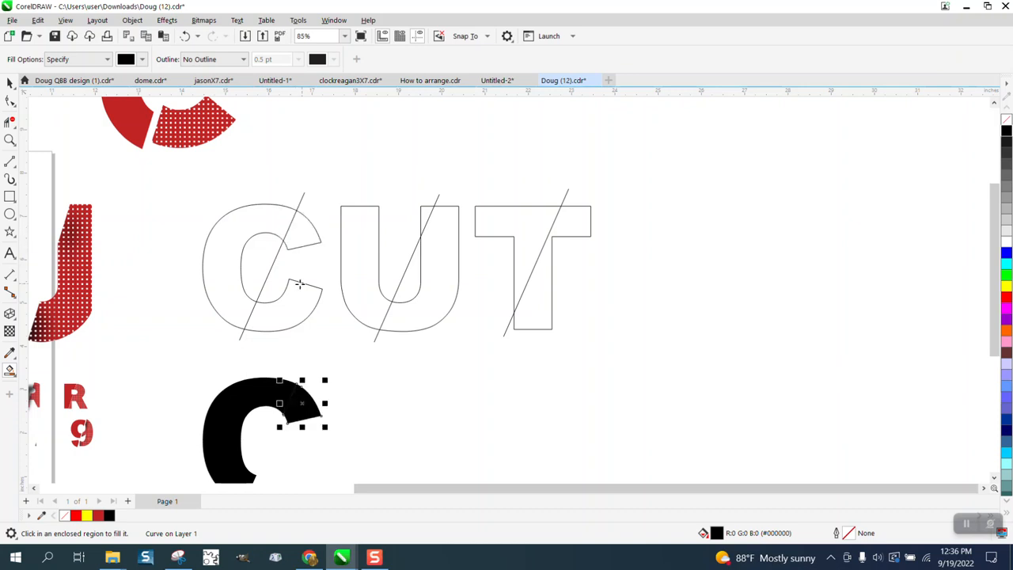
{"action": "left_click", "coordinate": [294, 295]}
{"action": "key", "text": "Down"}
{"action": "left_click", "coordinate": [369, 298]}
{"action": "key", "text": "Down"}
{"action": "left_click", "coordinate": [432, 300]}
{"action": "key", "text": "Down"}
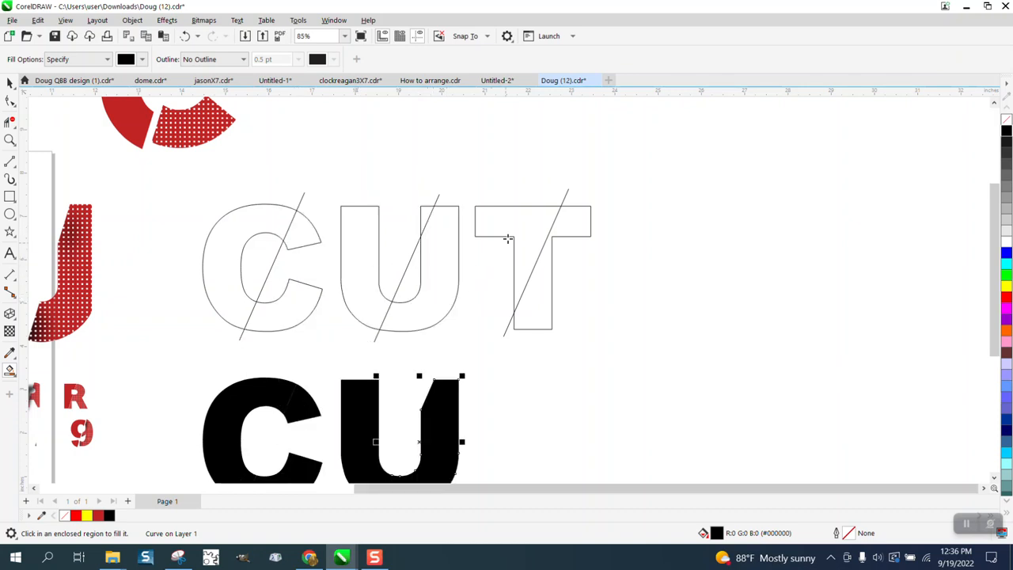
Smart Fill both sliced regions of the T and nudge each copy down.
{"action": "left_click", "coordinate": [514, 228]}
{"action": "key", "text": "Down"}
{"action": "left_click", "coordinate": [539, 277]}
{"action": "key", "text": "Down"}
{"action": "scroll", "coordinate": [362, 272], "scroll_direction": "down", "scroll_amount": 1}
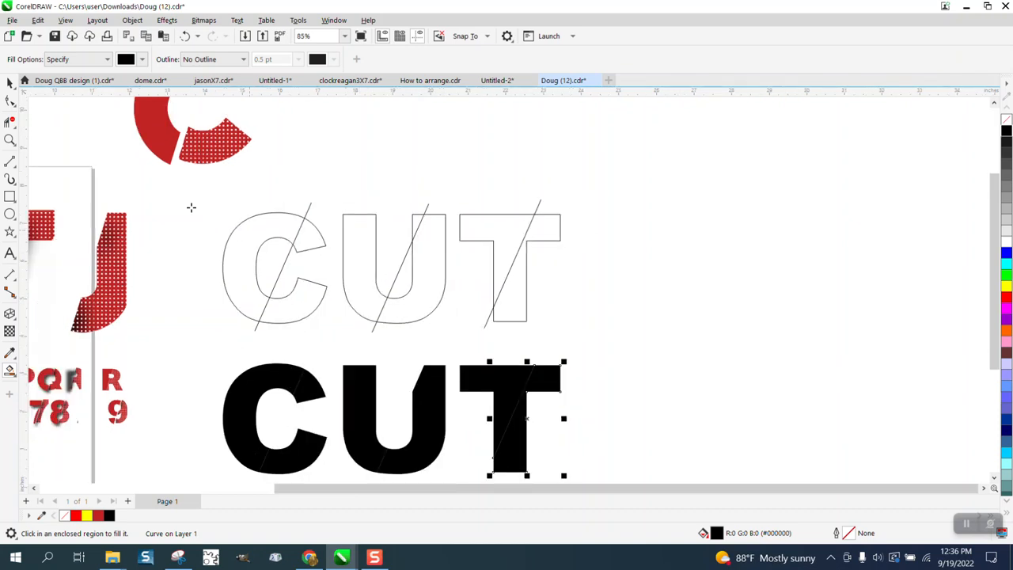
Smart Fill the small region at the top of the U and nudge it down.
{"action": "left_click", "coordinate": [10, 83]}
{"action": "scroll", "coordinate": [284, 291], "scroll_direction": "down", "scroll_amount": 1}
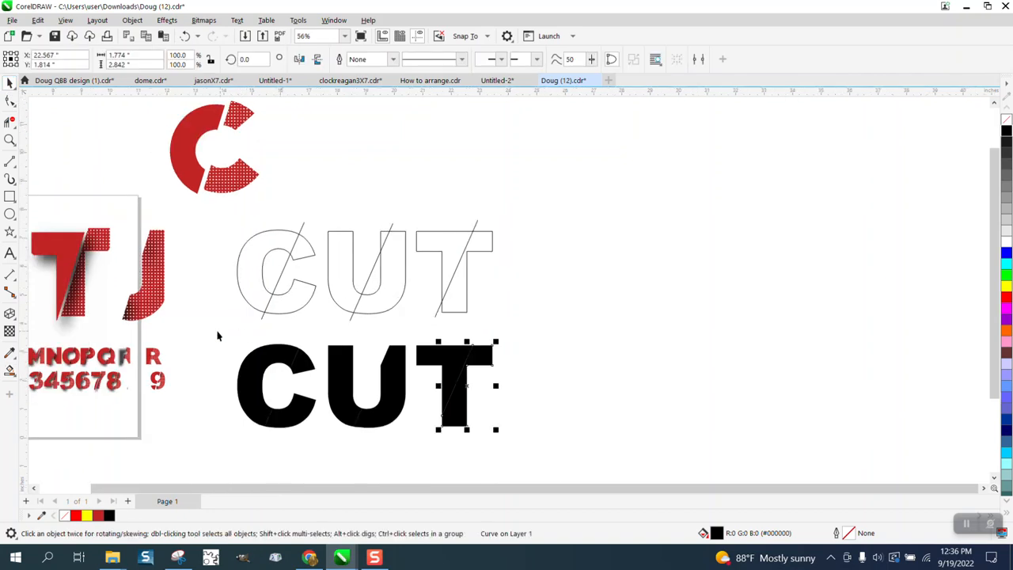
{"action": "left_click_drag", "start_coordinate": [218, 335], "coordinate": [585, 449]}
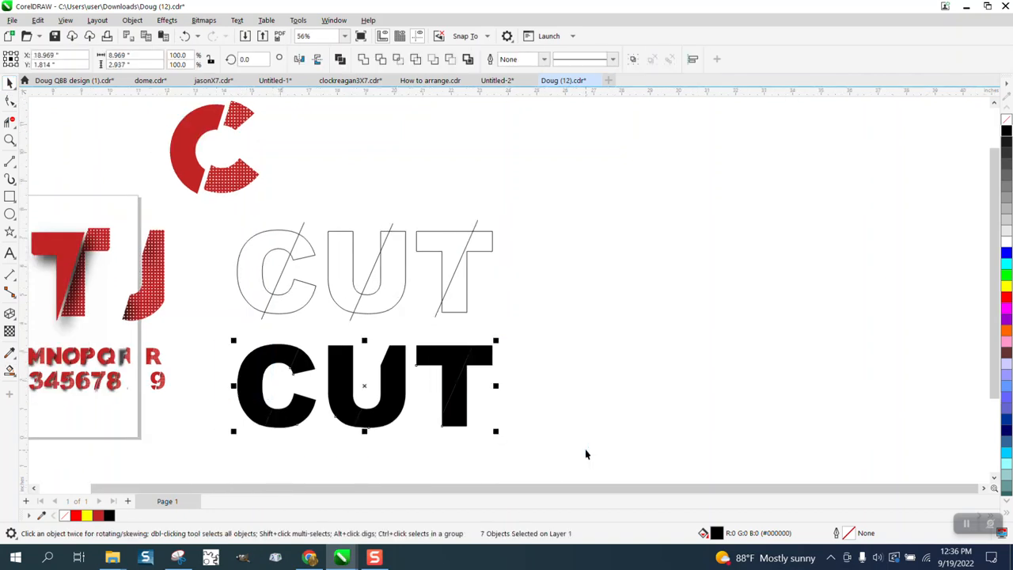
{"action": "left_click", "coordinate": [9, 370]}
{"action": "left_click", "coordinate": [384, 239]}
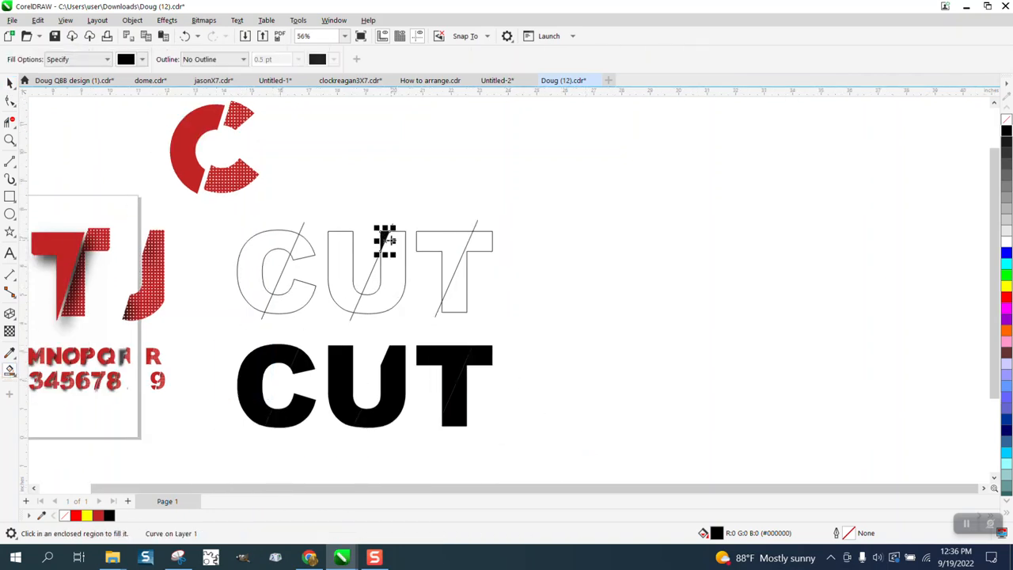
{"action": "key", "text": "Down"}
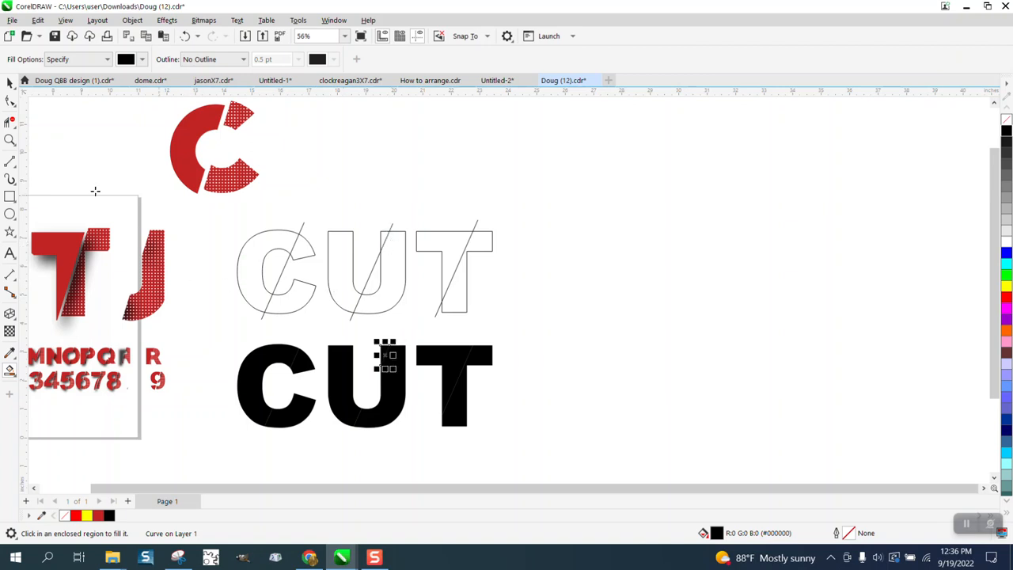
Select all the filled CUT pieces and remove their fill.
{"action": "left_click", "coordinate": [10, 83]}
{"action": "left_click_drag", "start_coordinate": [215, 332], "coordinate": [556, 437]}
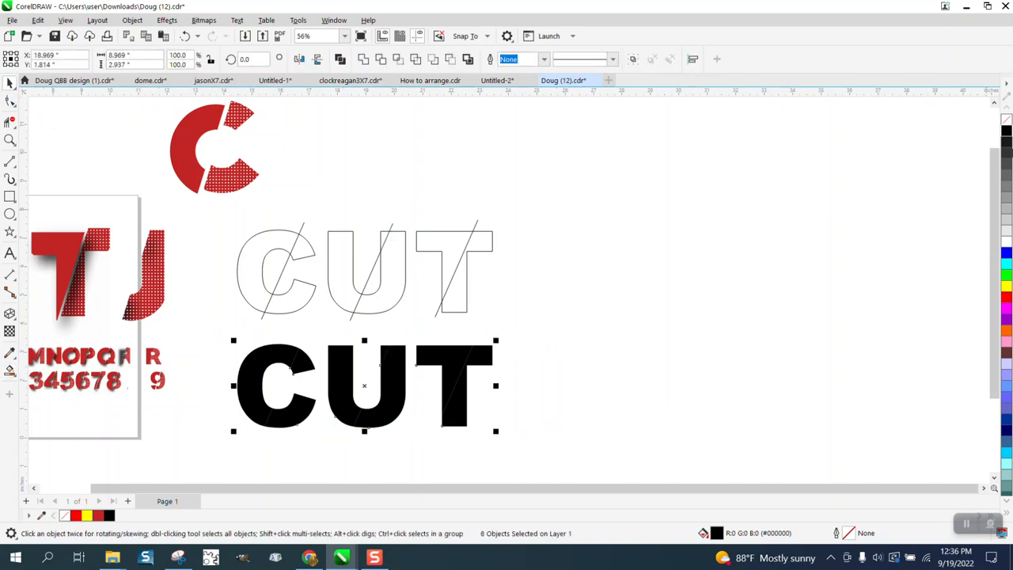
{"action": "left_click", "coordinate": [1006, 119]}
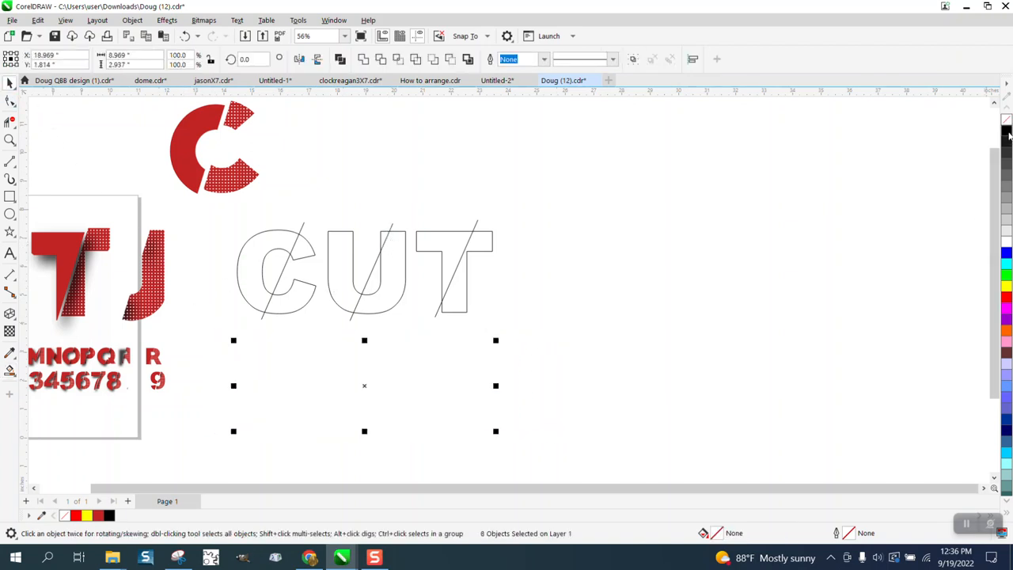
Set the duplicate offsets to 0 inches horizontally and vertically.
{"action": "left_click", "coordinate": [561, 302]}
{"action": "scroll", "coordinate": [404, 220], "scroll_direction": "down", "scroll_amount": 1}
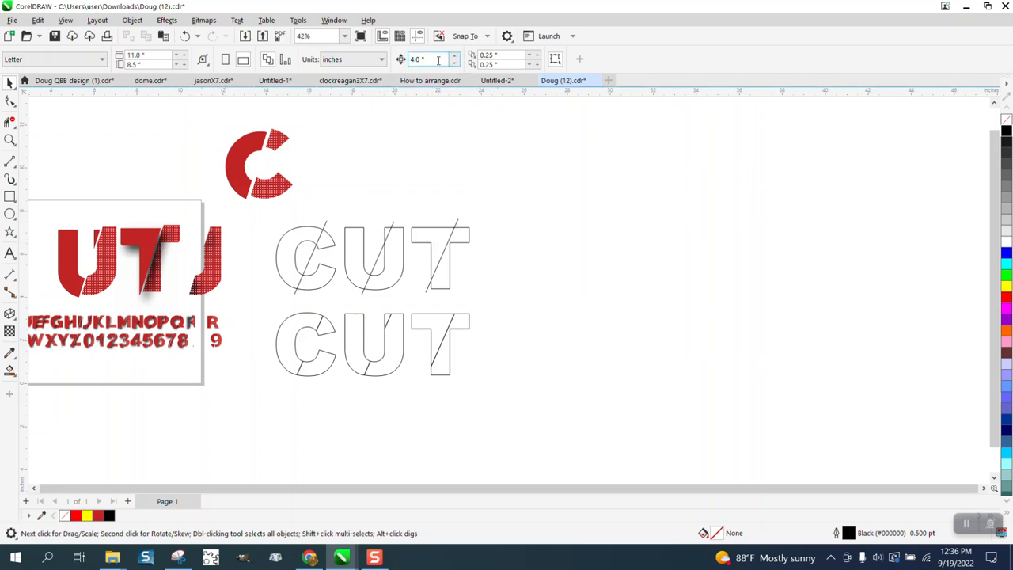
{"action": "key", "text": "Tab"}
{"action": "type", "text": "0"}
{"action": "key", "text": "Tab"}
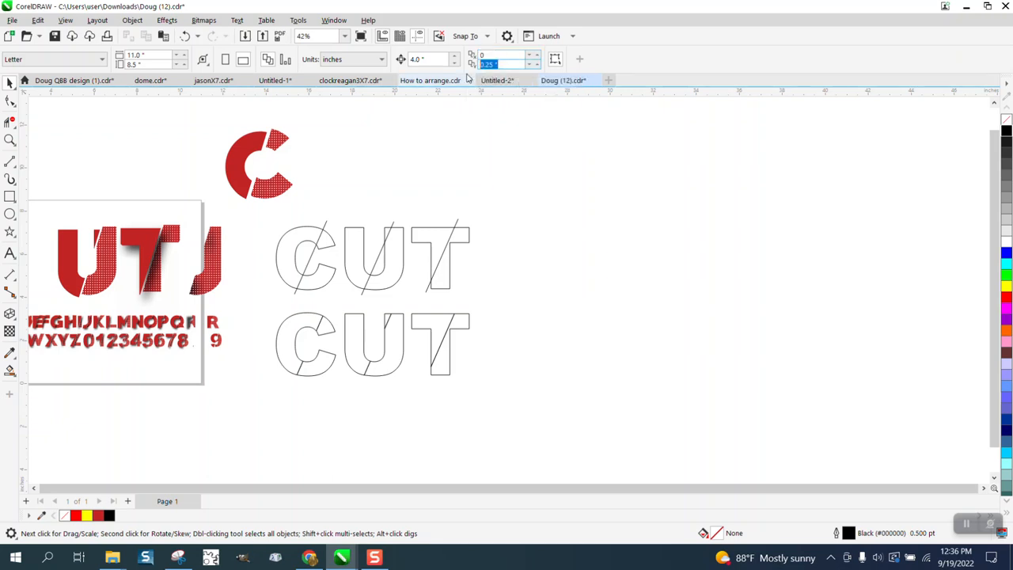
{"action": "type", "text": "0"}
{"action": "key", "text": "Return"}
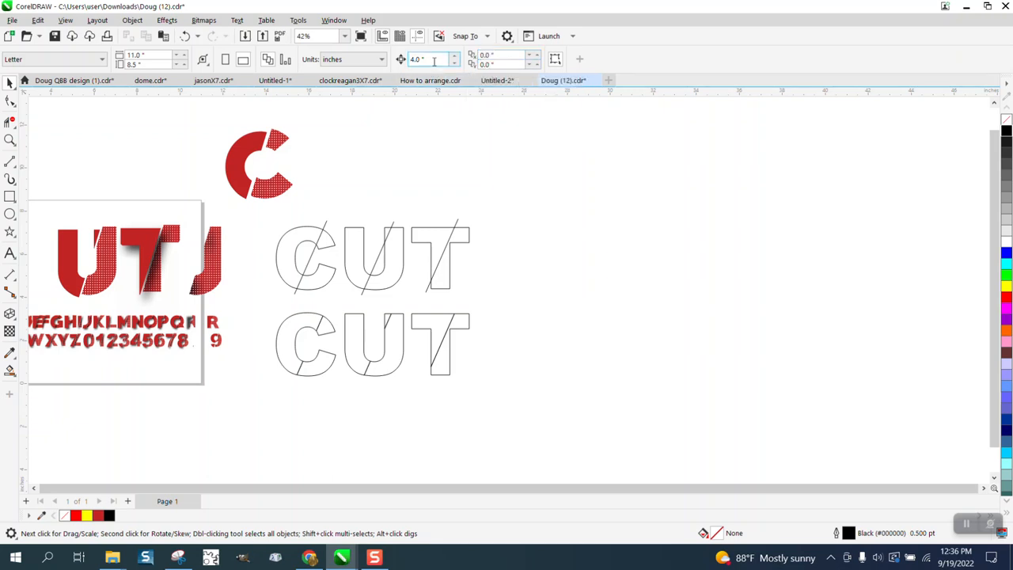
Clear the nudge distance, then select both C pieces and nudge them slightly up and right.
{"action": "left_click_drag", "start_coordinate": [433, 61], "coordinate": [412, 66]}
{"action": "key", "text": "BackSpace"}
{"action": "left_click", "coordinate": [325, 328]}
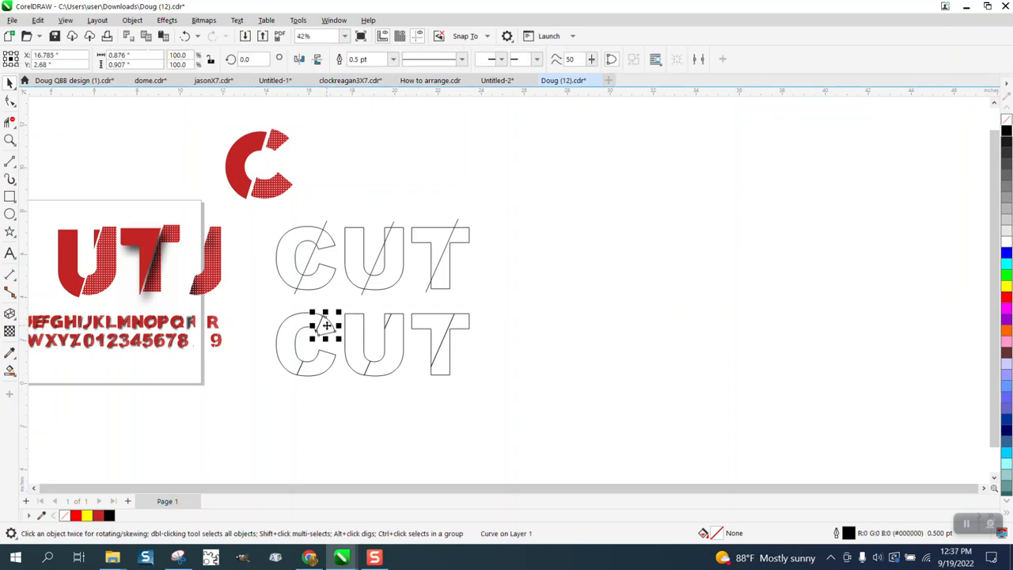
{"action": "left_click", "coordinate": [323, 364]}
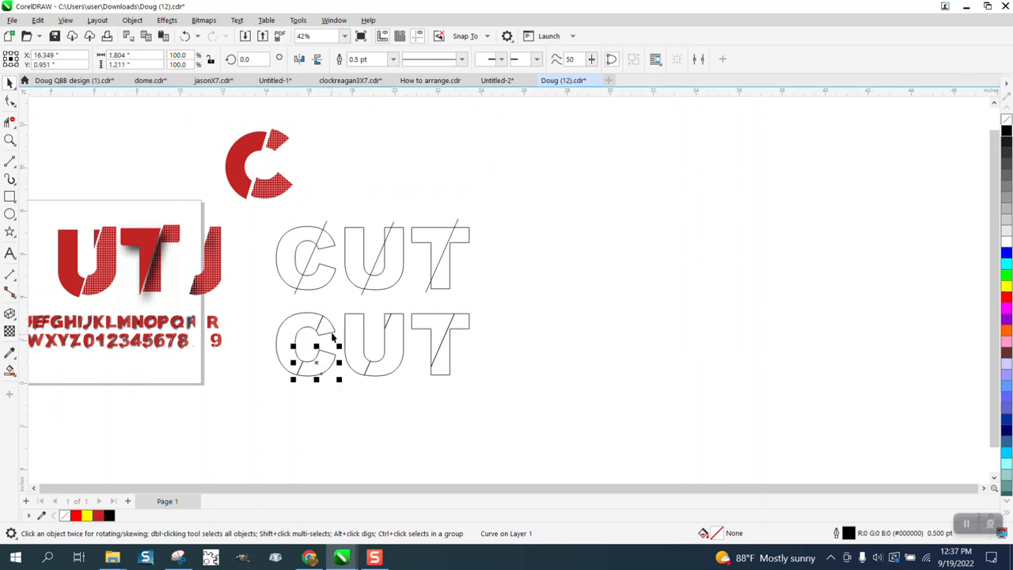
{"action": "left_click", "coordinate": [333, 327], "text": "shift"}
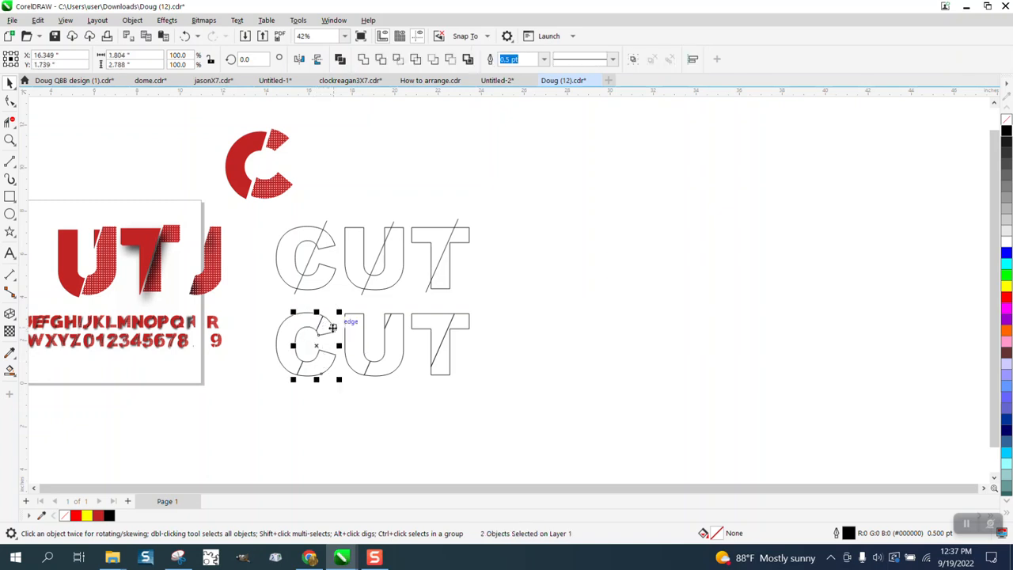
{"action": "key", "text": "Up"}
{"action": "key", "text": "Right"}
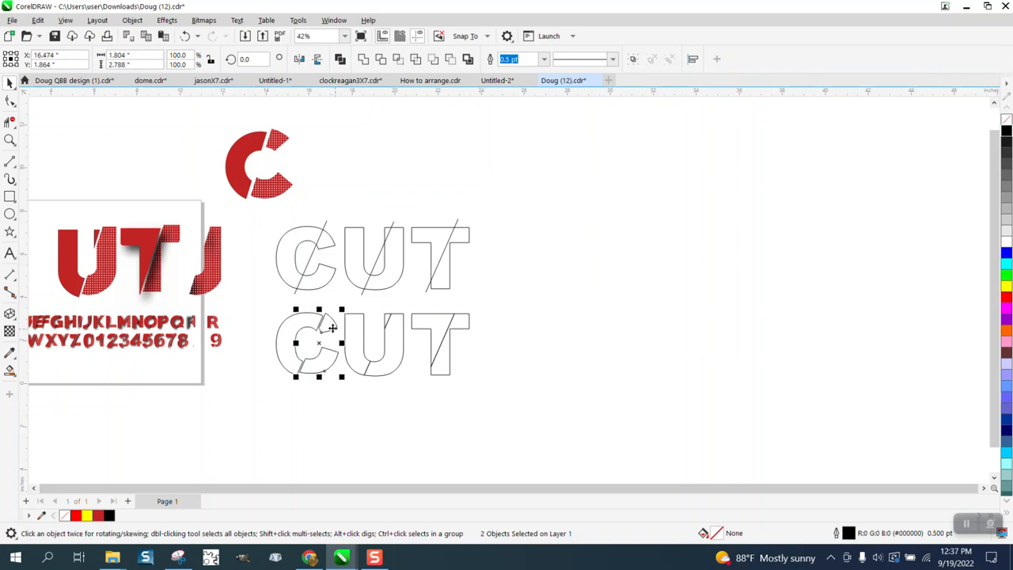
Select one of the sliced T pieces and nudge it slightly up and to the right.
{"action": "left_click", "coordinate": [531, 372]}
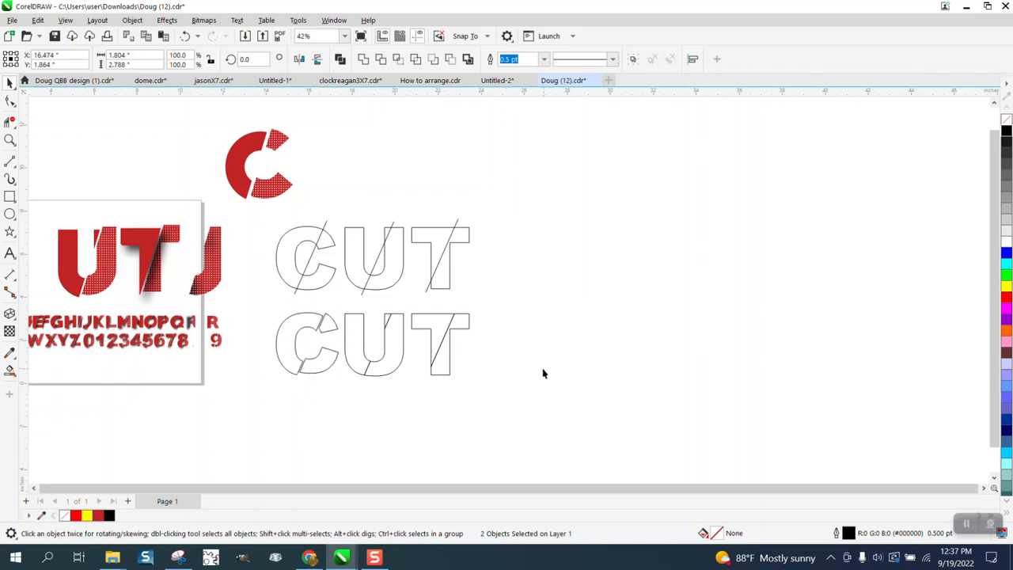
{"action": "left_click", "coordinate": [396, 367]}
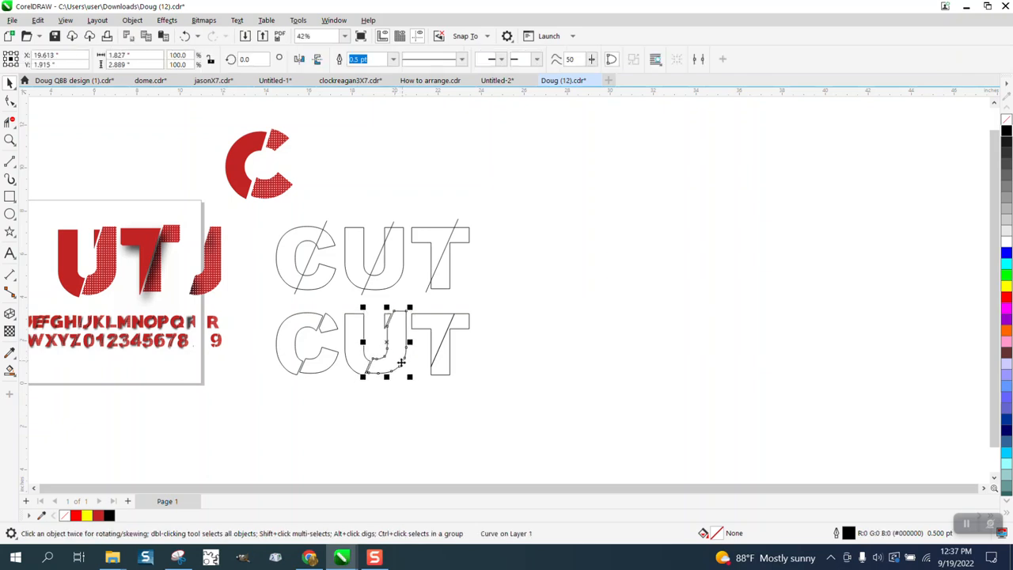
{"action": "left_click", "coordinate": [459, 372]}
{"action": "left_click", "coordinate": [467, 326]}
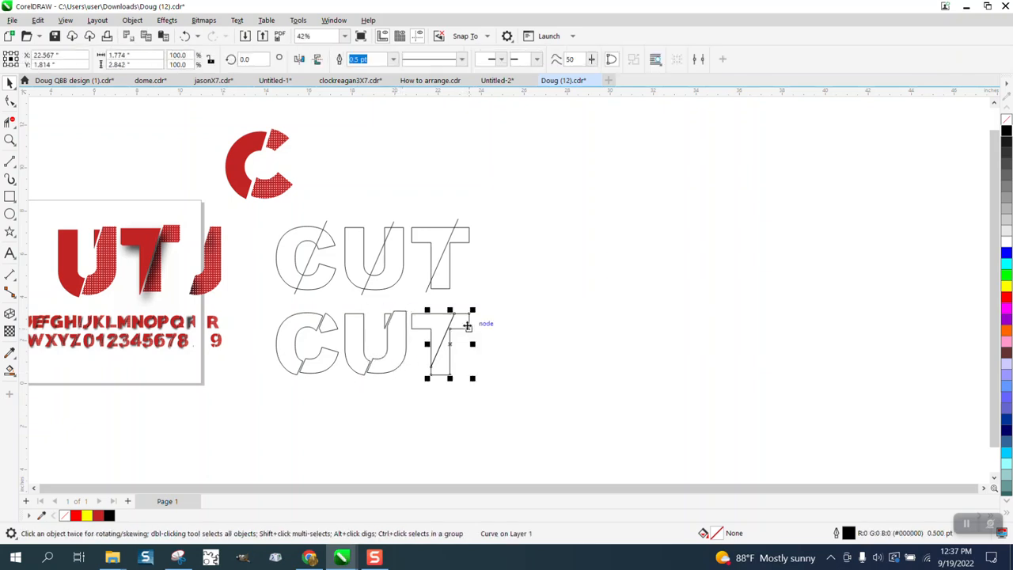
{"action": "key", "text": "Right"}
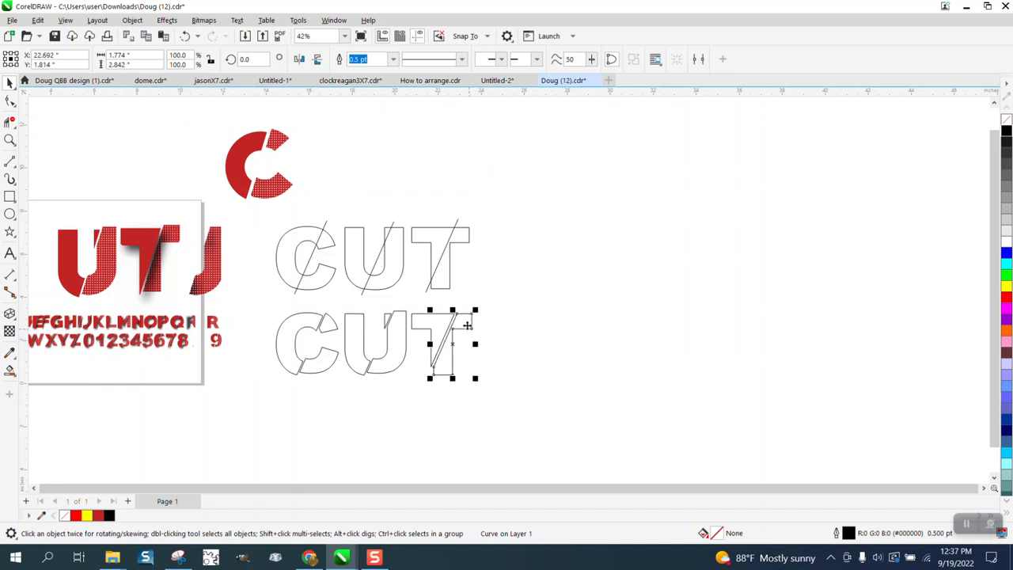
{"action": "key", "text": "Up"}
{"action": "left_click", "coordinate": [555, 357]}
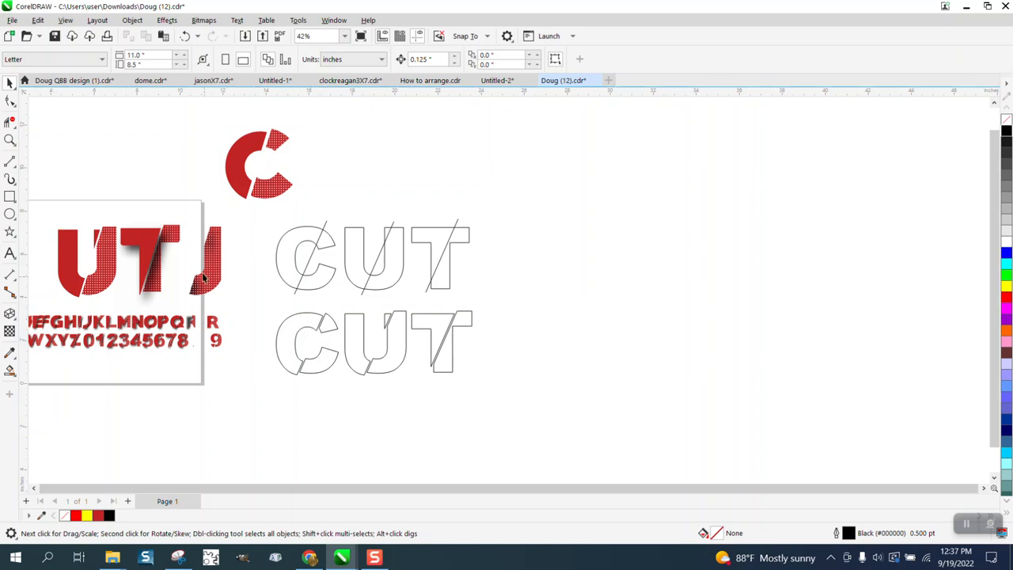
Zoom in to examine the red dotted UTJ reference lettering and its sliced pieces.
{"action": "left_click", "coordinate": [9, 139]}
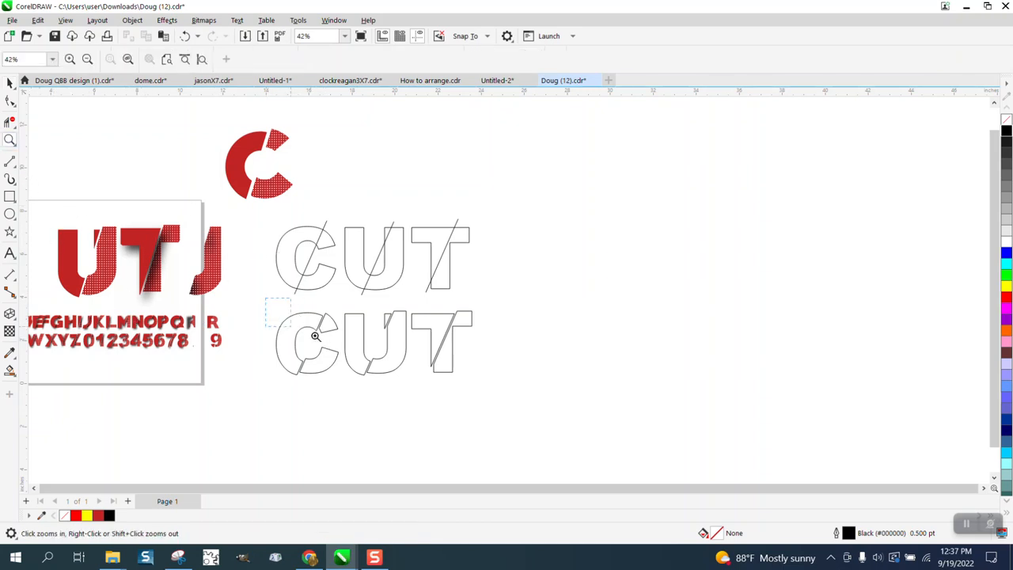
{"action": "left_click_drag", "start_coordinate": [315, 336], "coordinate": [551, 391]}
{"action": "scroll", "coordinate": [388, 335], "scroll_direction": "down", "scroll_amount": 3}
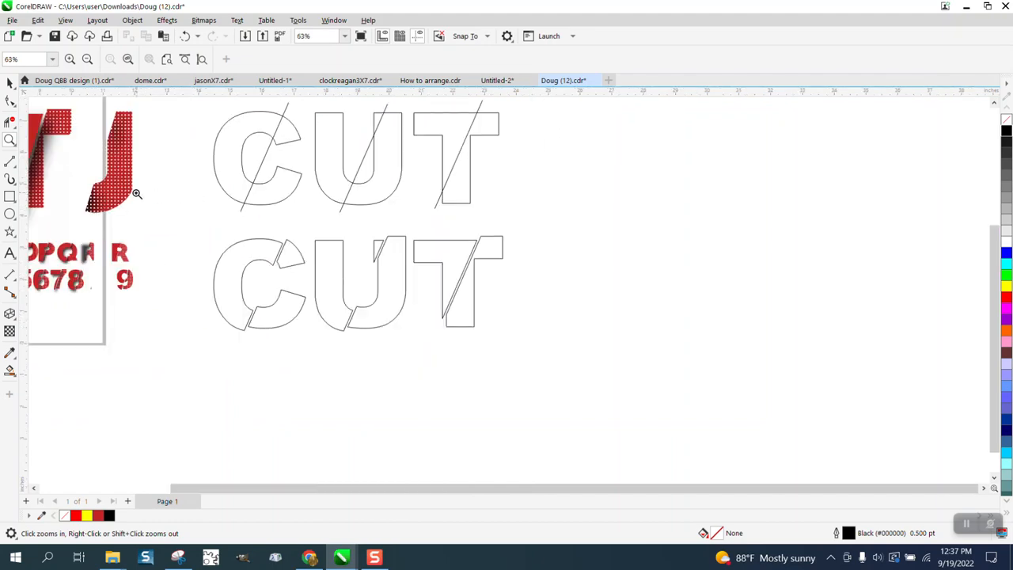
{"action": "scroll", "coordinate": [148, 206], "scroll_direction": "down", "scroll_amount": 1}
{"action": "left_click_drag", "start_coordinate": [96, 181], "coordinate": [152, 226]}
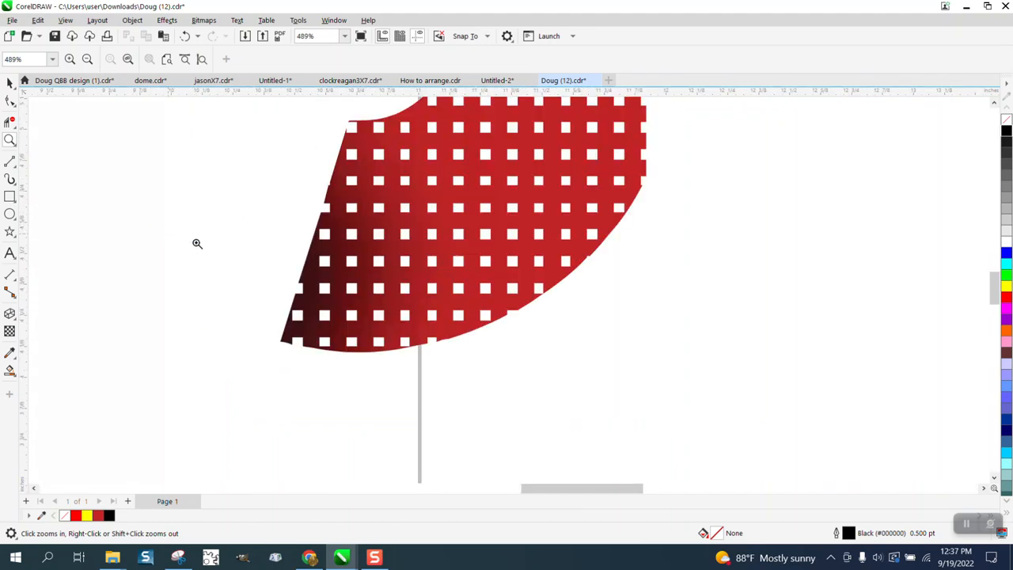
{"action": "scroll", "coordinate": [348, 275], "scroll_direction": "down", "scroll_amount": 2}
{"action": "scroll", "coordinate": [415, 280], "scroll_direction": "down", "scroll_amount": 4}
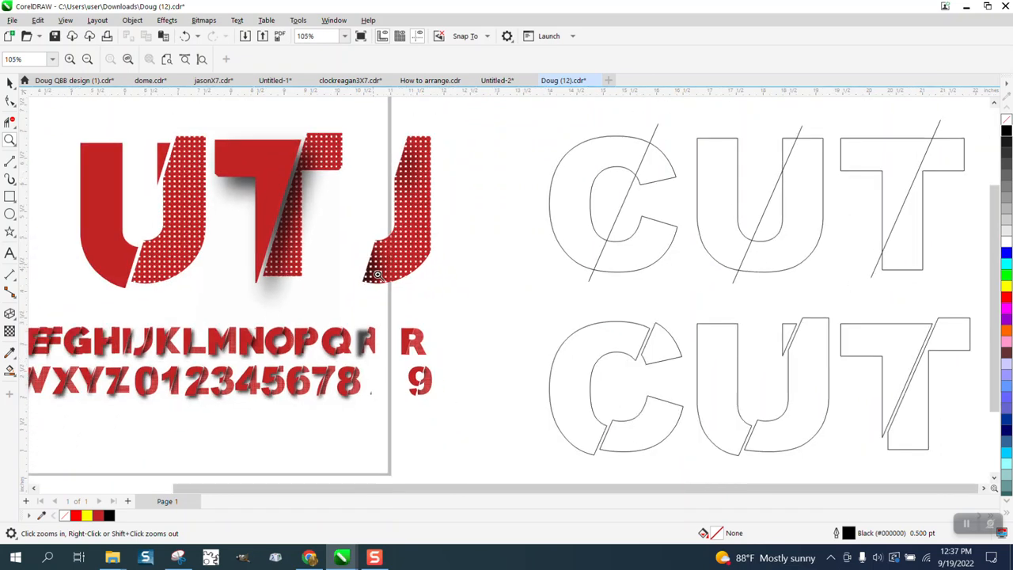
{"action": "scroll", "coordinate": [283, 260], "scroll_direction": "up", "scroll_amount": 4}
{"action": "scroll", "coordinate": [269, 258], "scroll_direction": "down", "scroll_amount": 1}
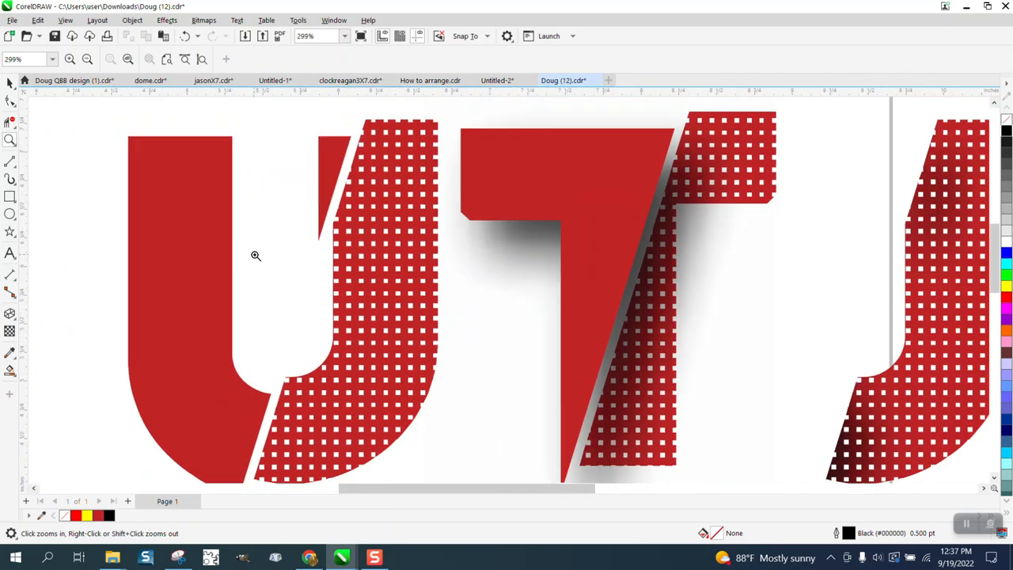
Drag the dotted red J piece from the reference design to sit beside the CUT outlines.
{"action": "left_click", "coordinate": [9, 82]}
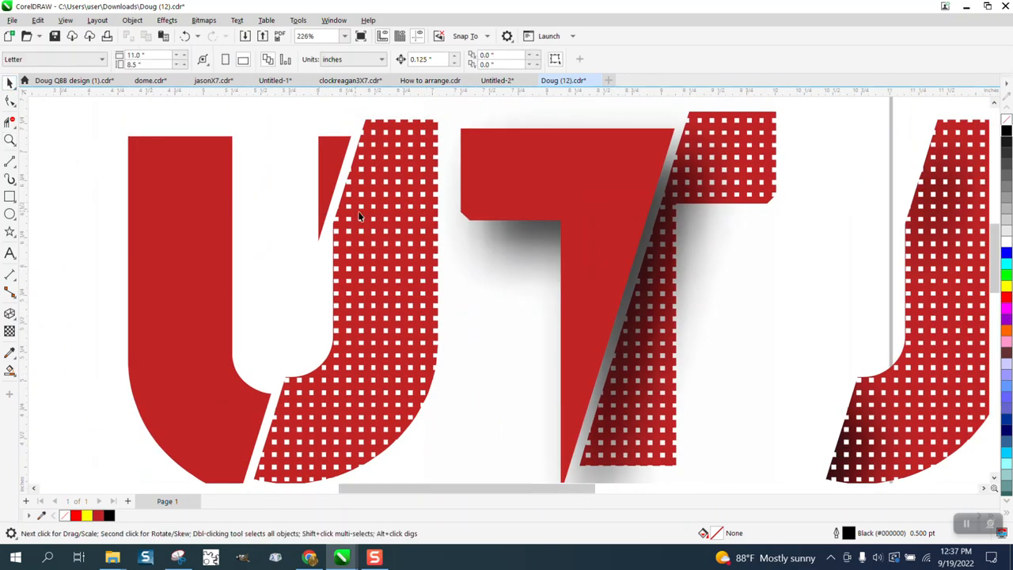
{"action": "left_click", "coordinate": [384, 217]}
{"action": "scroll", "coordinate": [384, 217], "scroll_direction": "down", "scroll_amount": 2}
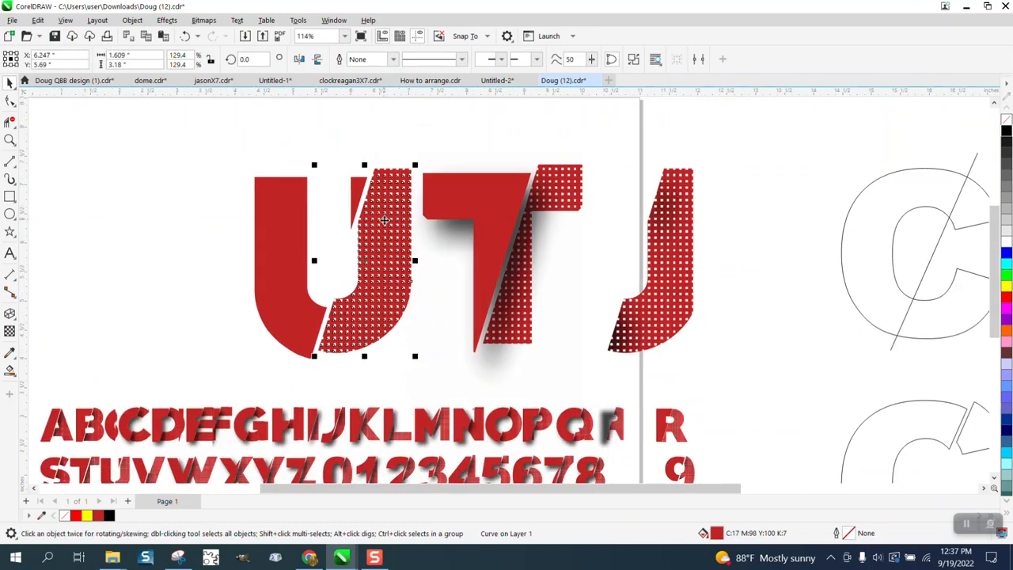
{"action": "left_click_drag", "start_coordinate": [396, 238], "coordinate": [760, 253]}
{"action": "scroll", "coordinate": [626, 254], "scroll_direction": "down", "scroll_amount": 3}
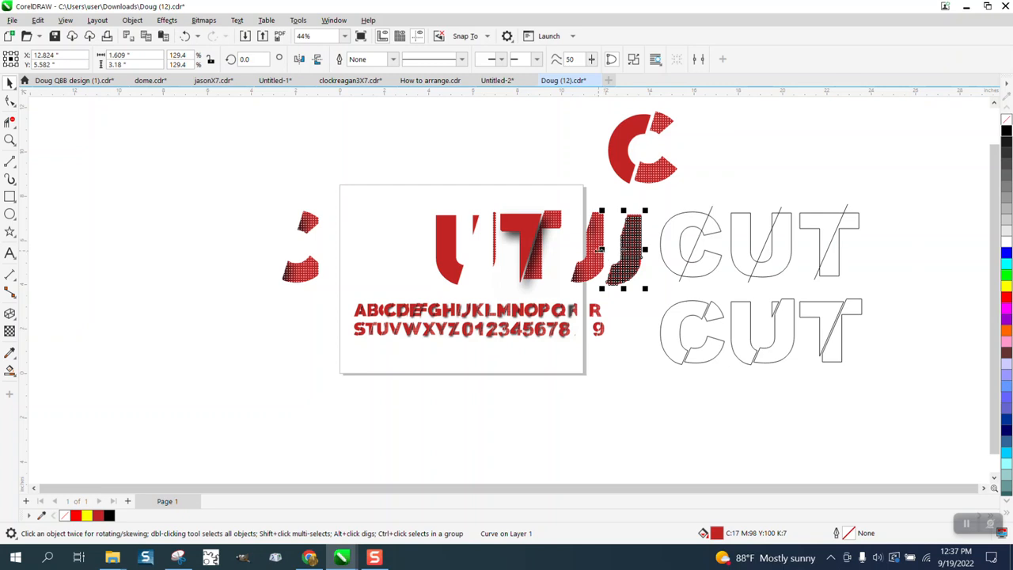
{"action": "mouse_move", "coordinate": [592, 261]}
{"action": "left_mouse_down"}
{"action": "mouse_move", "coordinate": [946, 225]}
{"action": "mouse_move", "coordinate": [581, 237]}
{"action": "mouse_move", "coordinate": [579, 206]}
{"action": "left_mouse_up"}
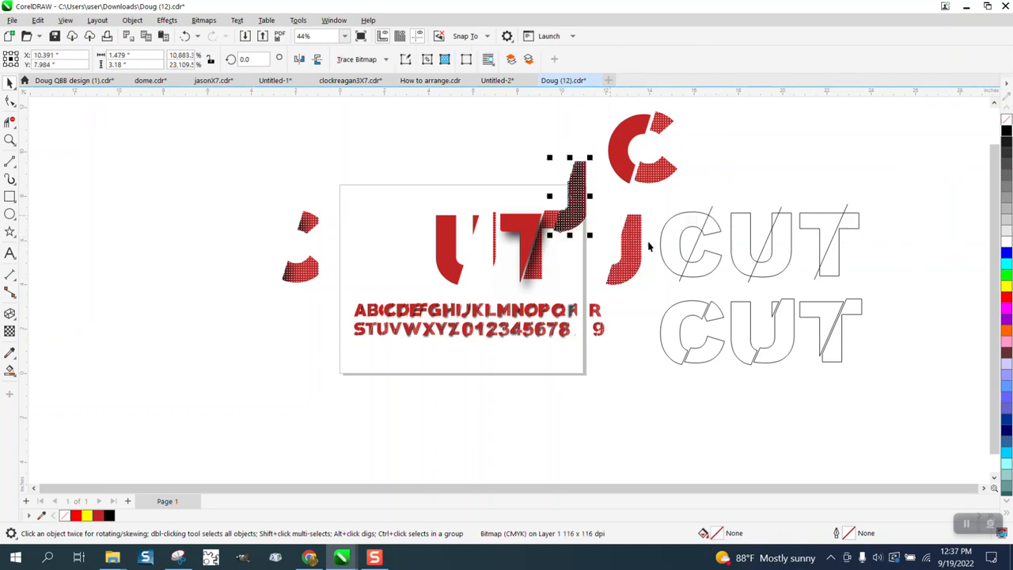
{"action": "left_click_drag", "start_coordinate": [639, 248], "coordinate": [884, 231]}
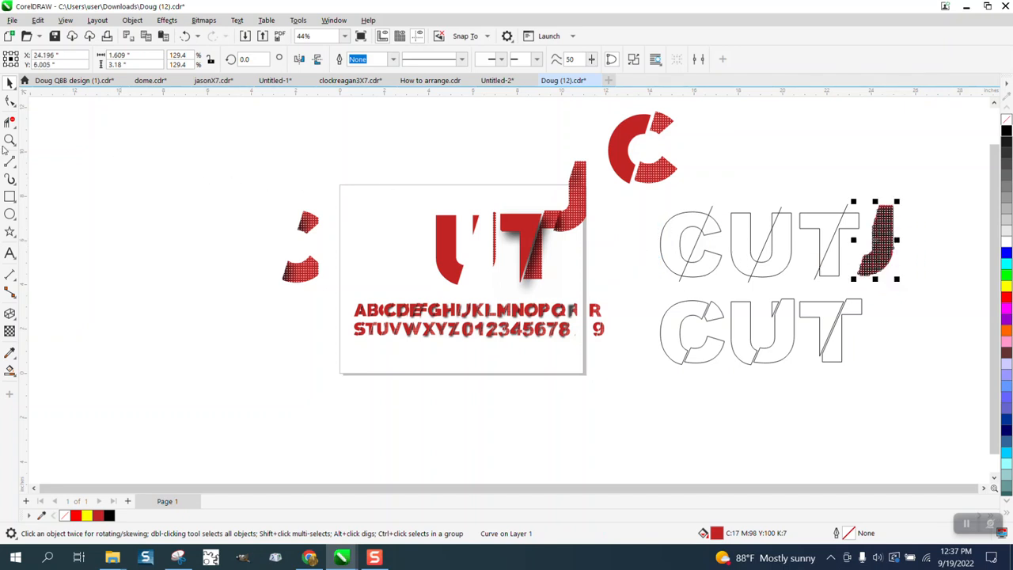
Zoom in to inspect the moved J piece.
{"action": "left_click", "coordinate": [9, 140]}
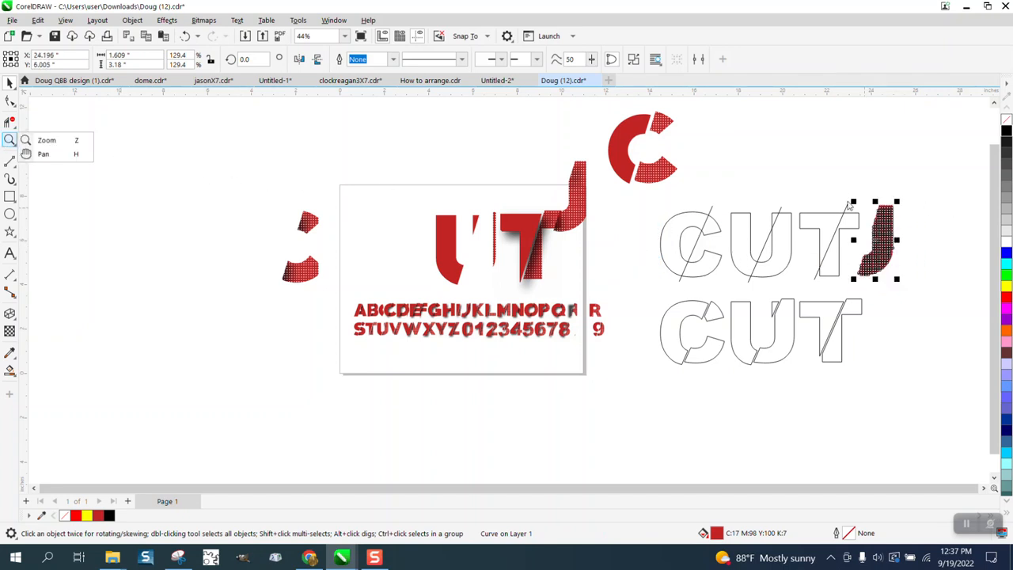
{"action": "left_click", "coordinate": [46, 140]}
{"action": "left_click_drag", "start_coordinate": [844, 206], "coordinate": [958, 281]}
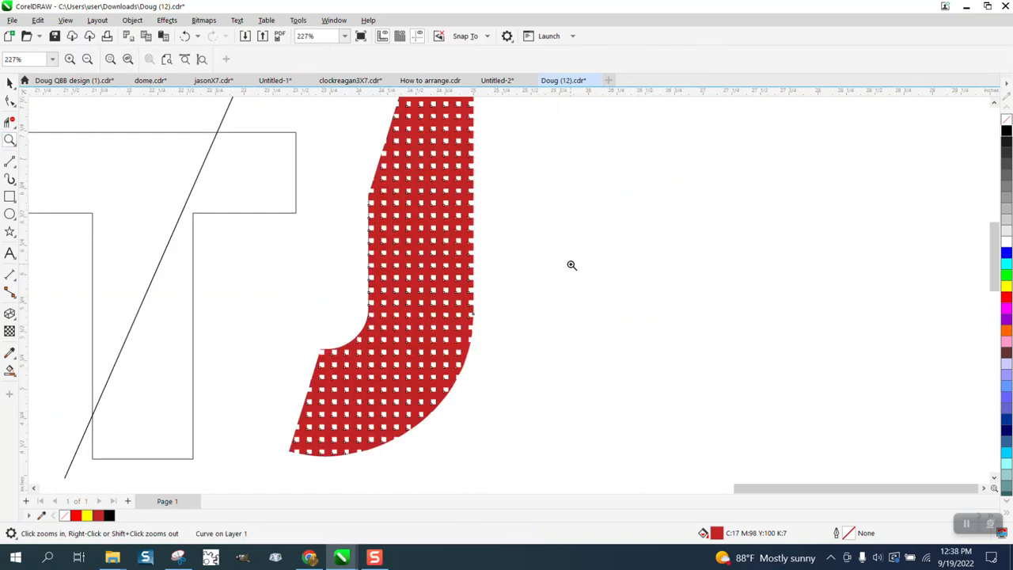
{"action": "scroll", "coordinate": [452, 226], "scroll_direction": "down", "scroll_amount": 5}
{"action": "scroll", "coordinate": [453, 225], "scroll_direction": "down", "scroll_amount": 1}
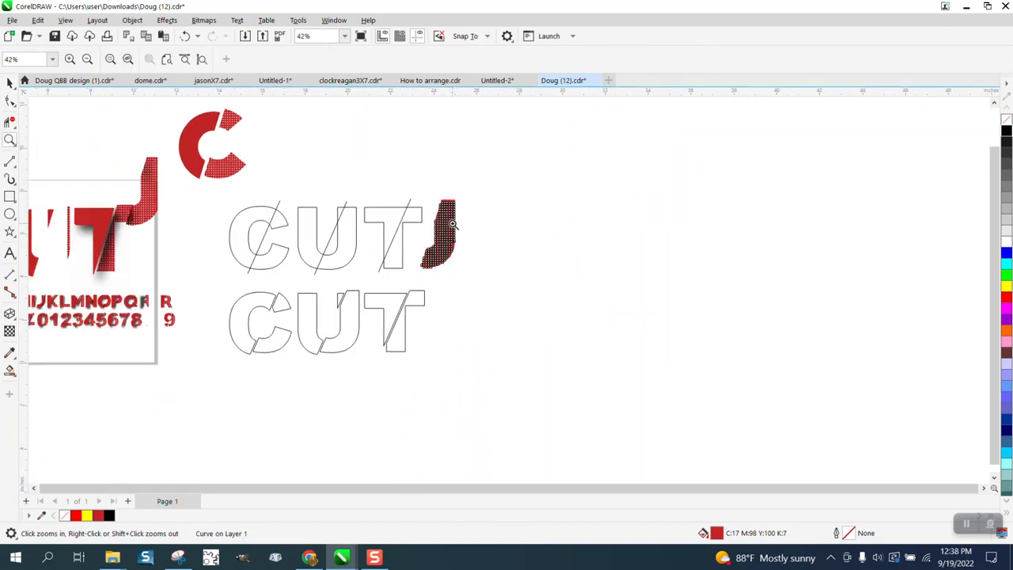
Draw a vertical straight line about 8.2 inches tall to the right of the CUT outlines.
{"action": "left_click", "coordinate": [11, 162]}
{"action": "left_click", "coordinate": [53, 176]}
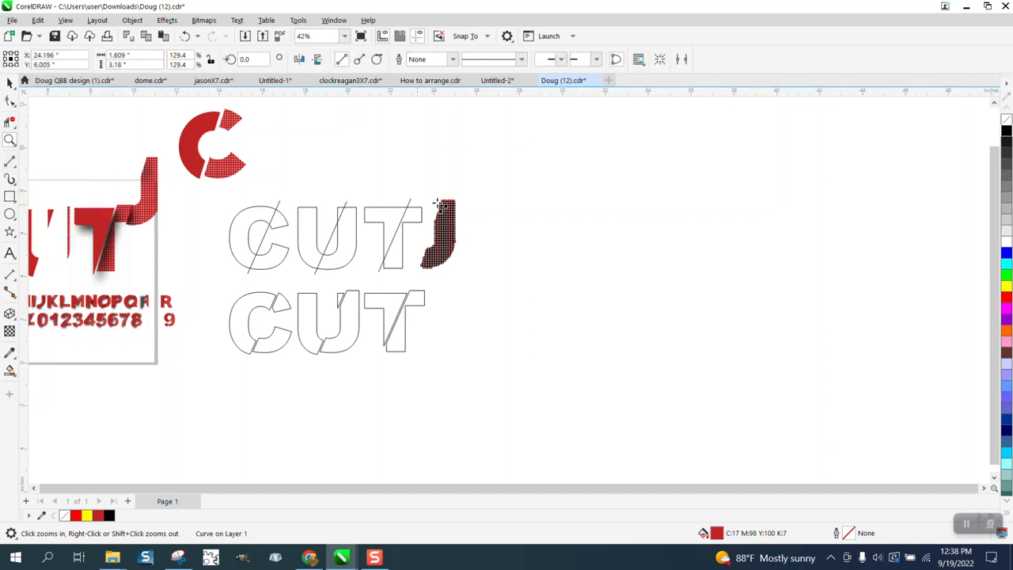
{"action": "left_click_drag", "start_coordinate": [494, 148], "coordinate": [507, 326]}
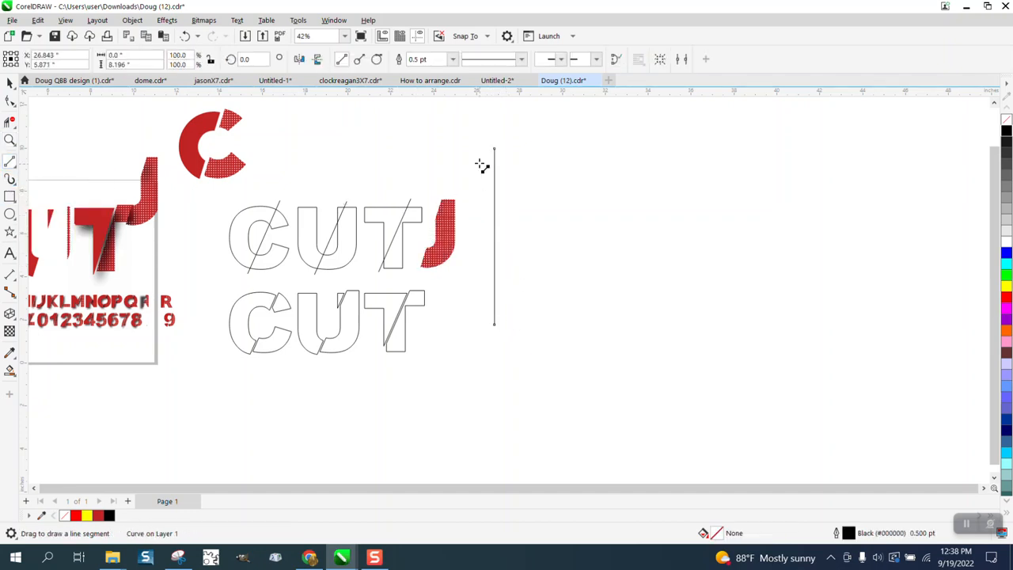
Set the vertical line's outline width to 4.0 pt.
{"action": "left_click", "coordinate": [453, 60]}
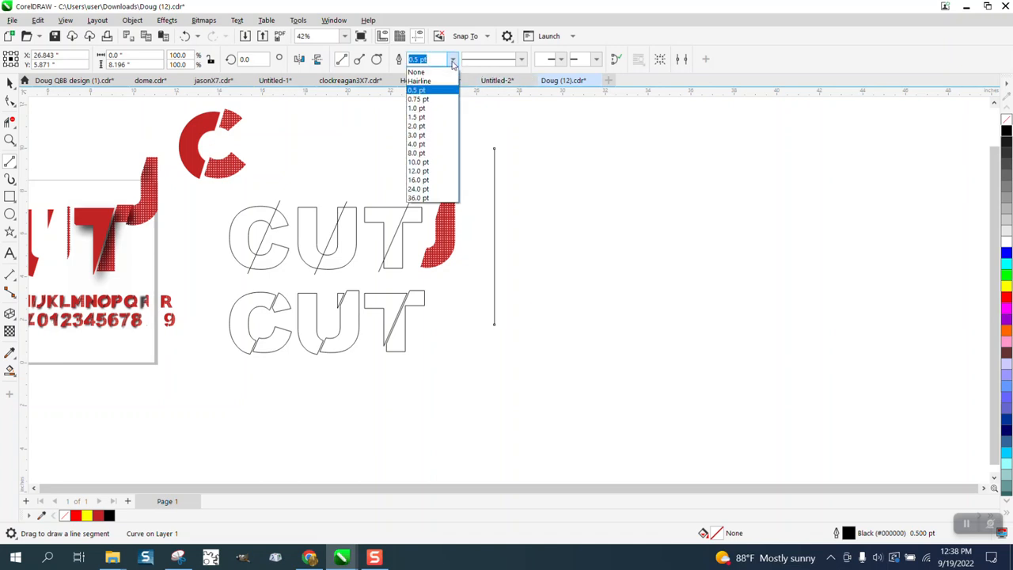
{"action": "left_click", "coordinate": [423, 109]}
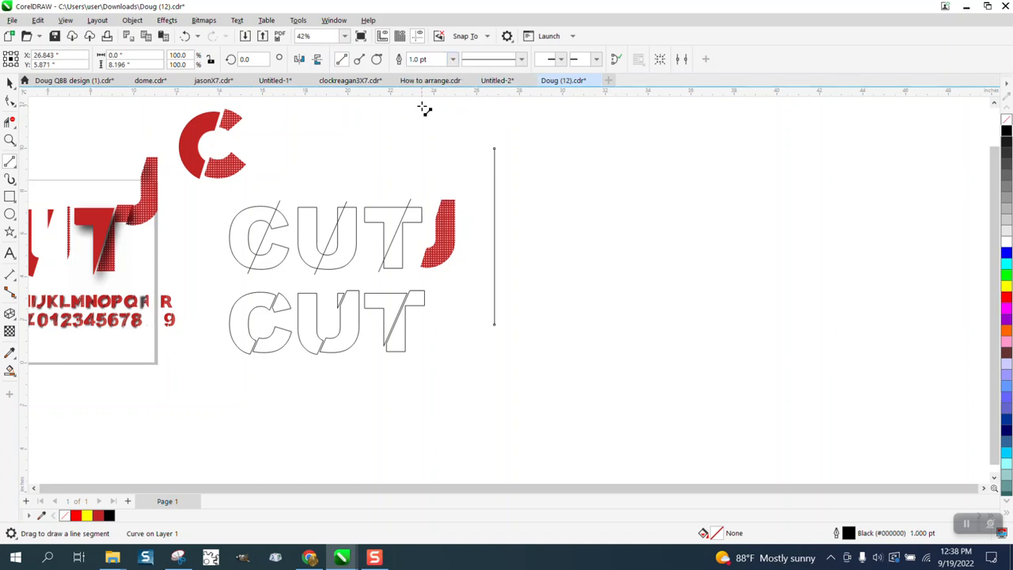
{"action": "left_click", "coordinate": [452, 60]}
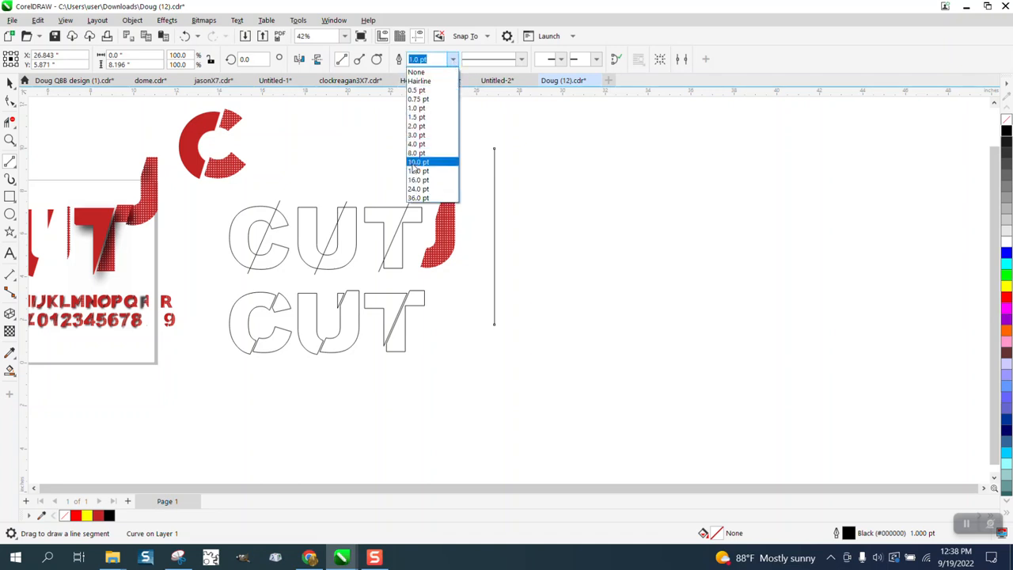
{"action": "left_click", "coordinate": [415, 162]}
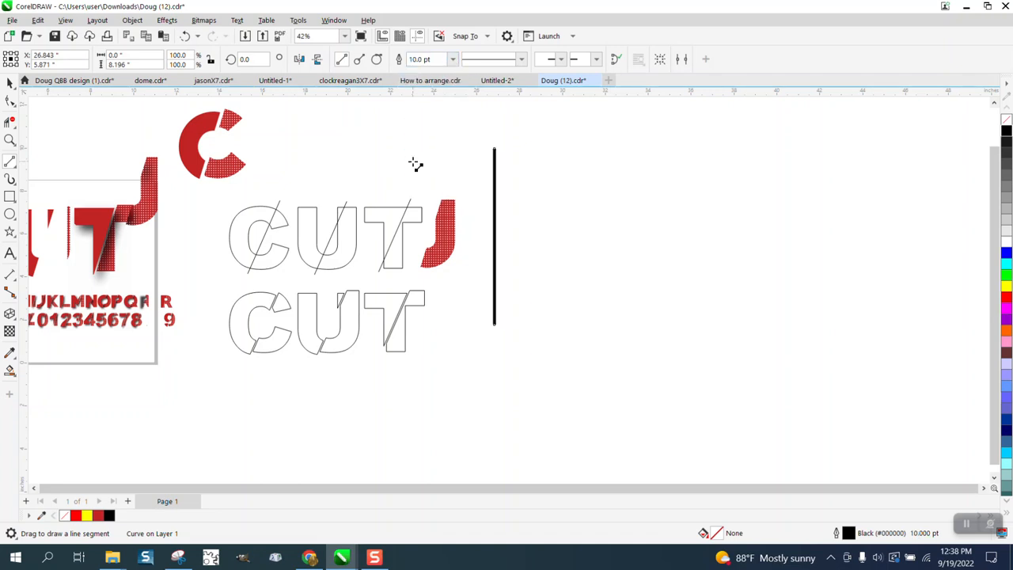
{"action": "left_click", "coordinate": [453, 60]}
{"action": "left_click", "coordinate": [416, 145]}
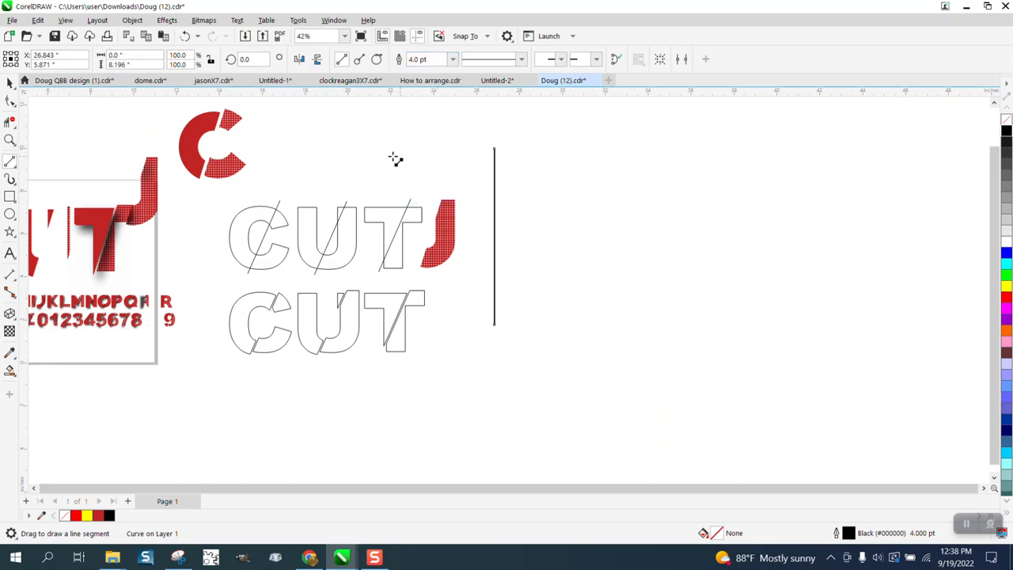
{"action": "key", "text": "space"}
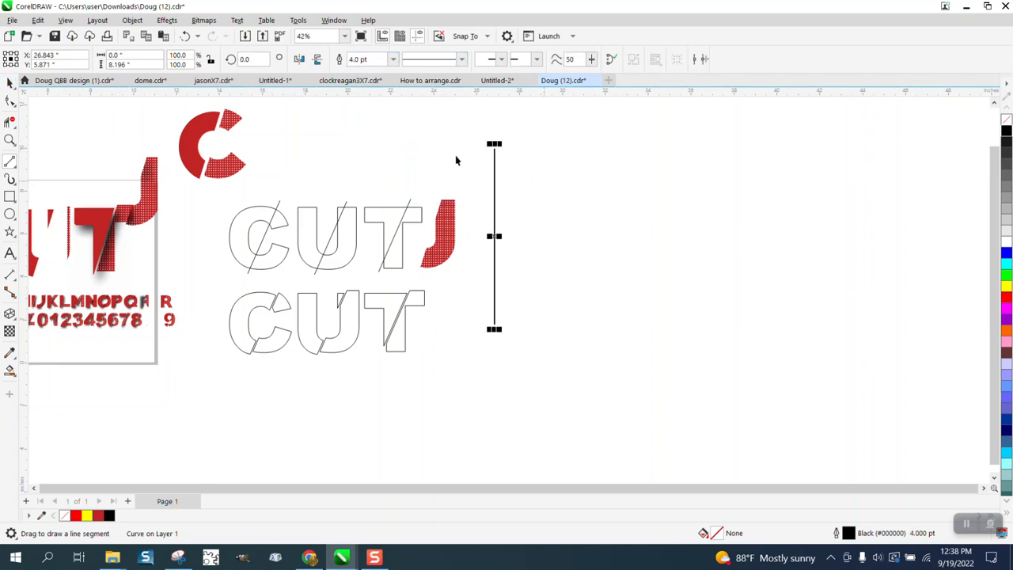
Convert the vertical line's outline to an object.
{"action": "left_click", "coordinate": [132, 20]}
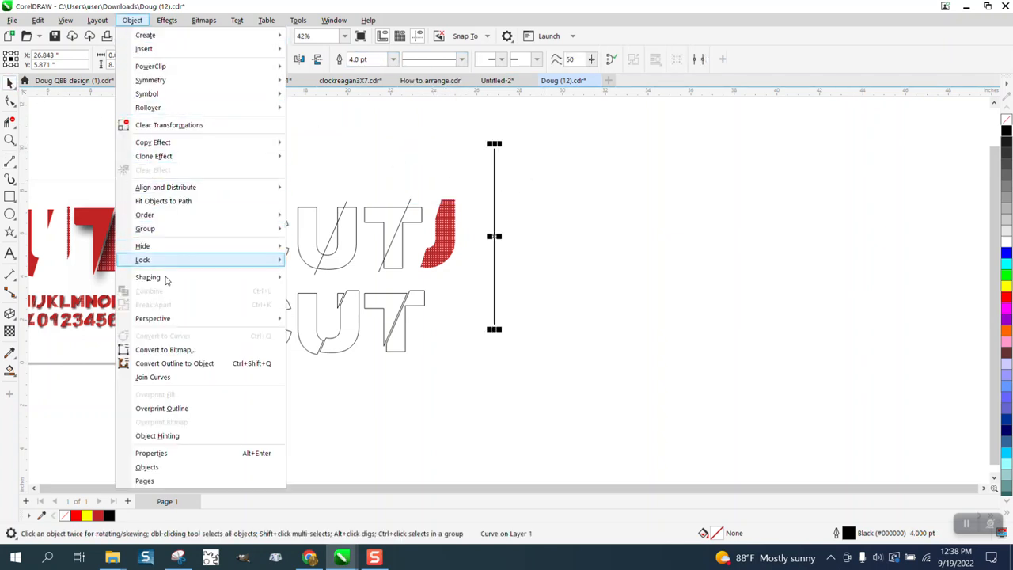
{"action": "left_click", "coordinate": [184, 364]}
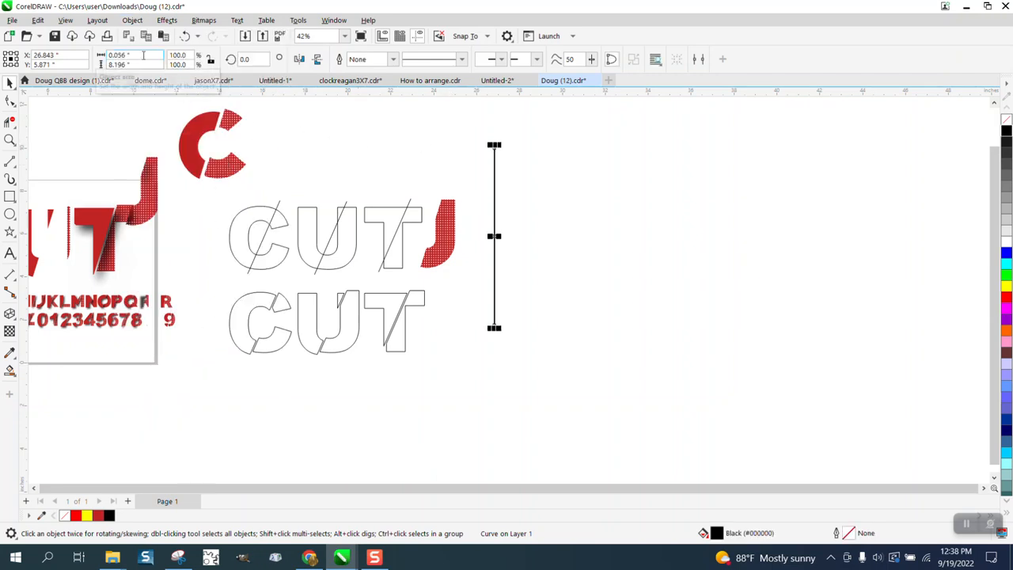
Set the converted line's width to 0.05 inches.
{"action": "left_click_drag", "start_coordinate": [143, 54], "coordinate": [76, 60]}
{"action": "type", "text": ".0"}
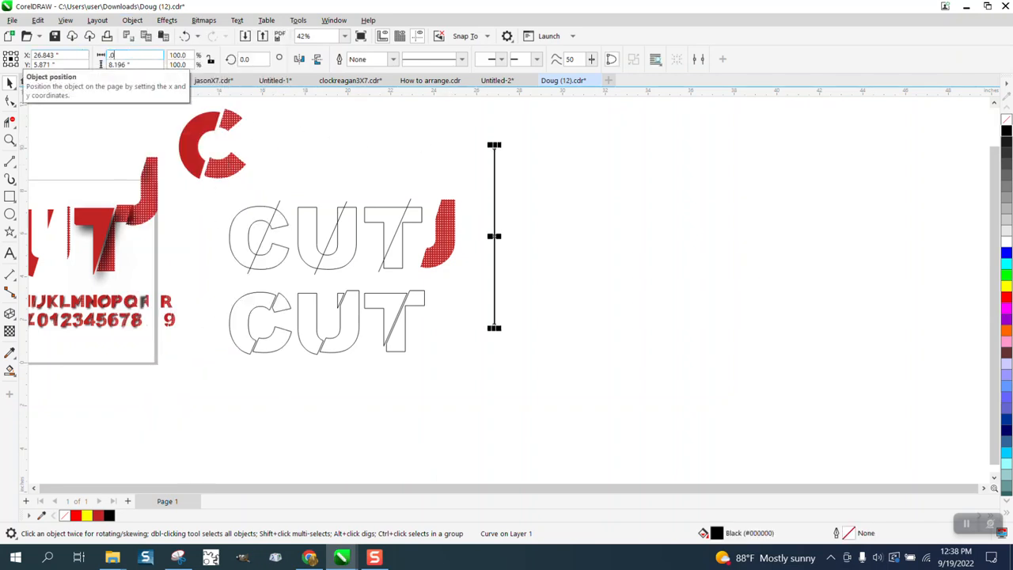
{"action": "type", "text": "5"}
{"action": "left_click", "coordinate": [393, 150]}
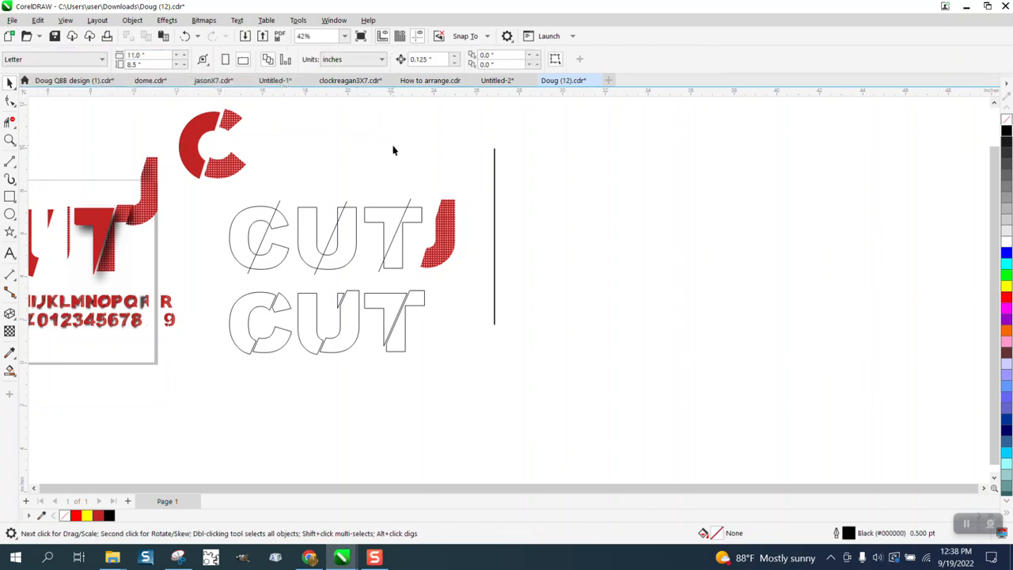
Set the nudge distance to 0.1 inch.
{"action": "left_click", "coordinate": [493, 170]}
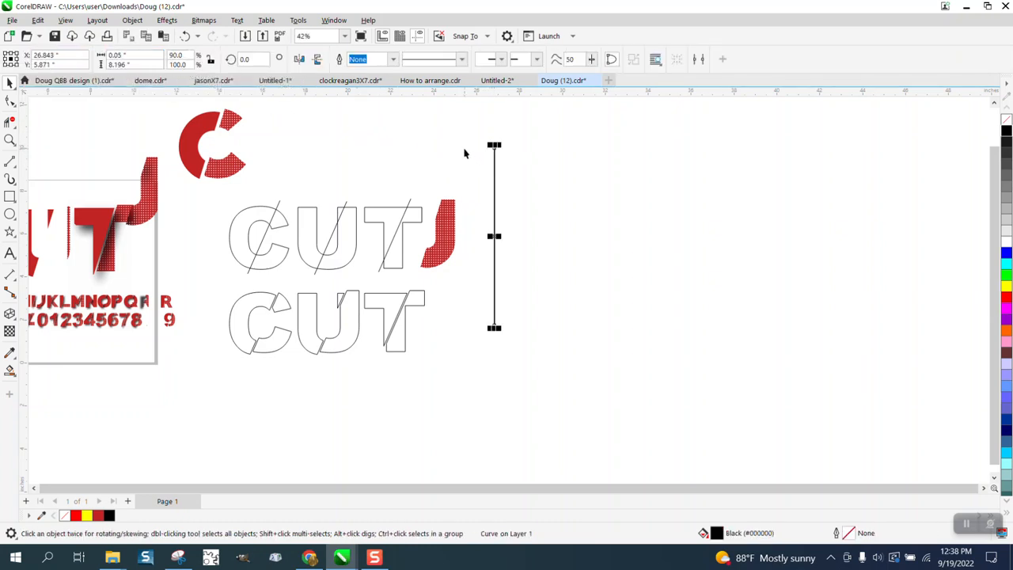
{"action": "left_click", "coordinate": [464, 144]}
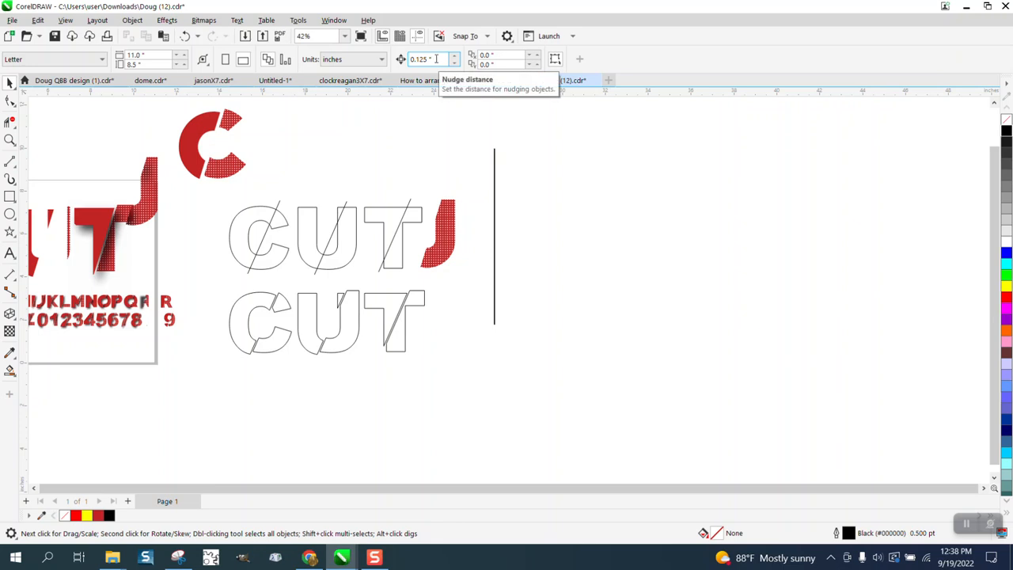
{"action": "left_click_drag", "start_coordinate": [434, 60], "coordinate": [409, 59]}
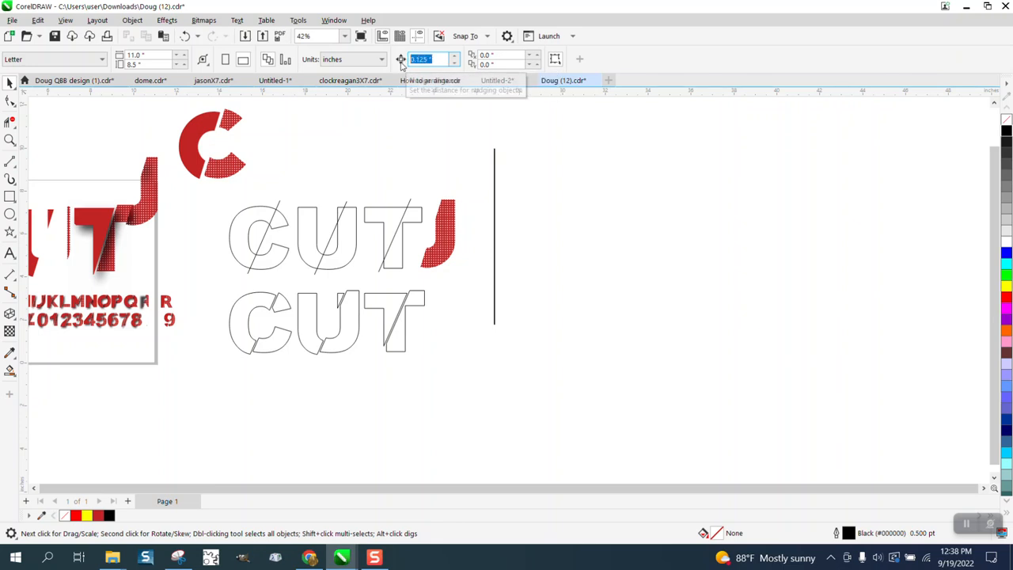
{"action": "key", "text": "BackSpace"}
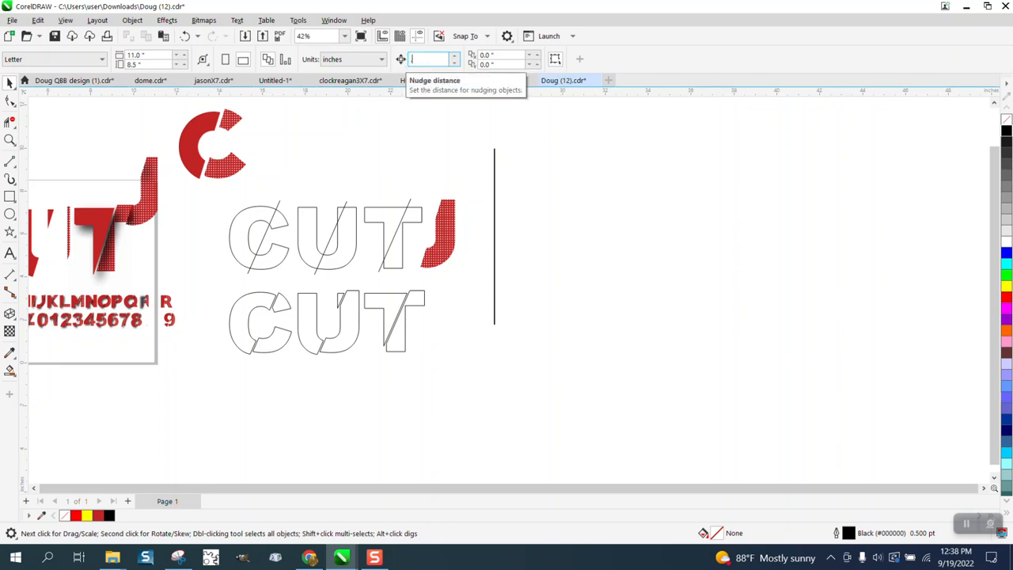
Duplicate the thin vertical line repeatedly, each copy offset to the right, to build a block of parallel vertical lines.
{"action": "left_click", "coordinate": [494, 165]}
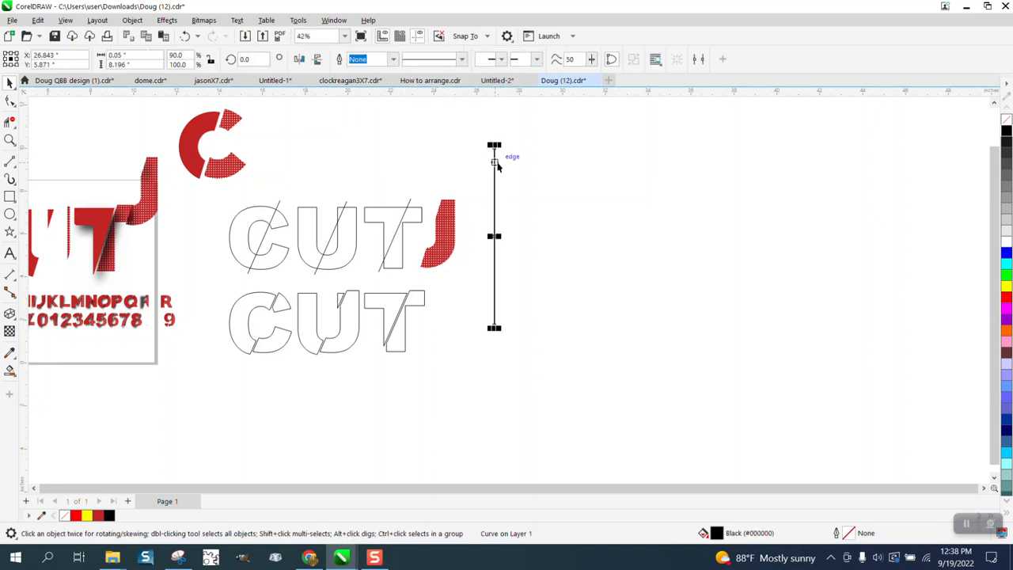
{"action": "key", "text": "Right"}
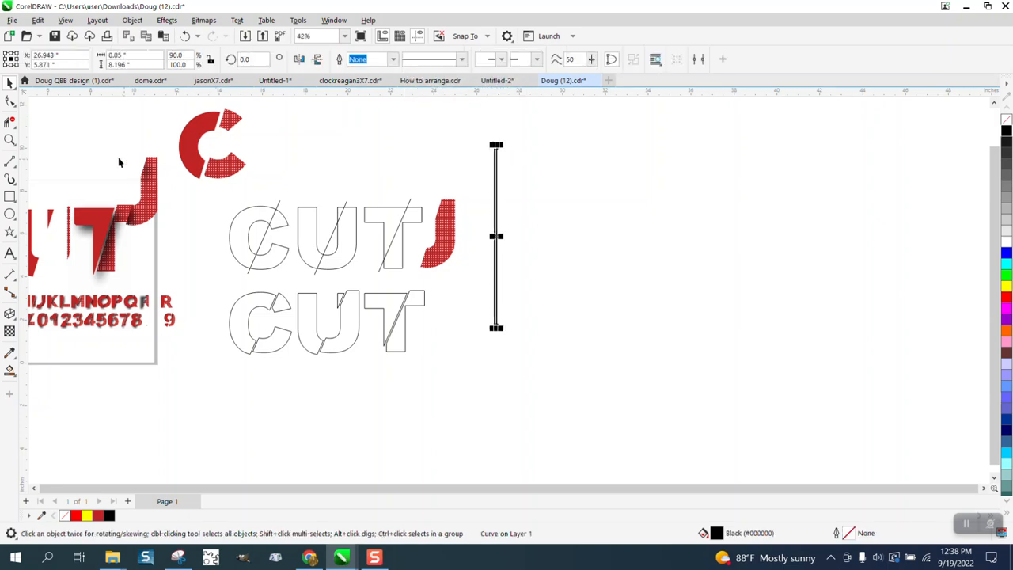
{"action": "left_click", "coordinate": [9, 140]}
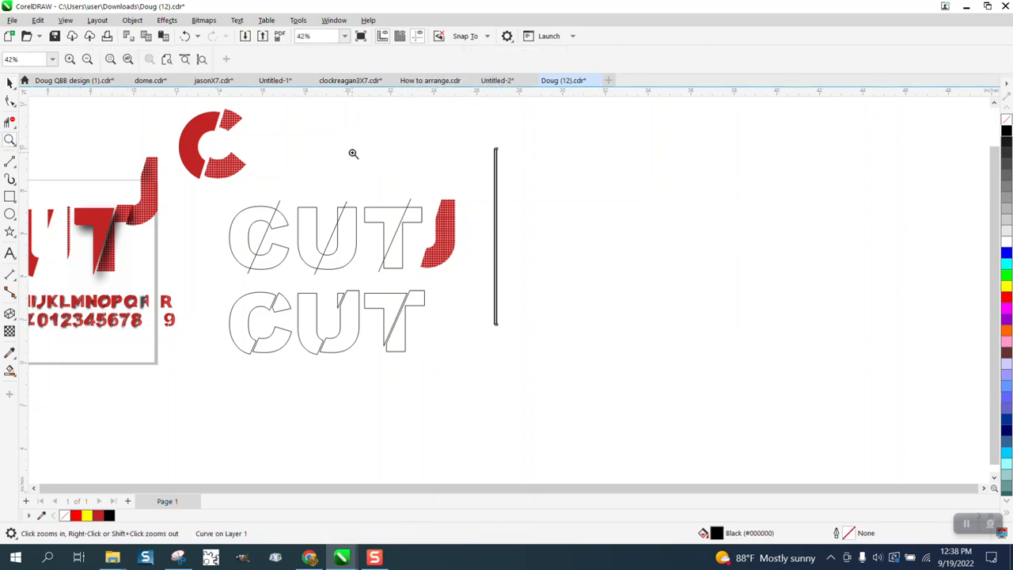
{"action": "left_click", "coordinate": [639, 377]}
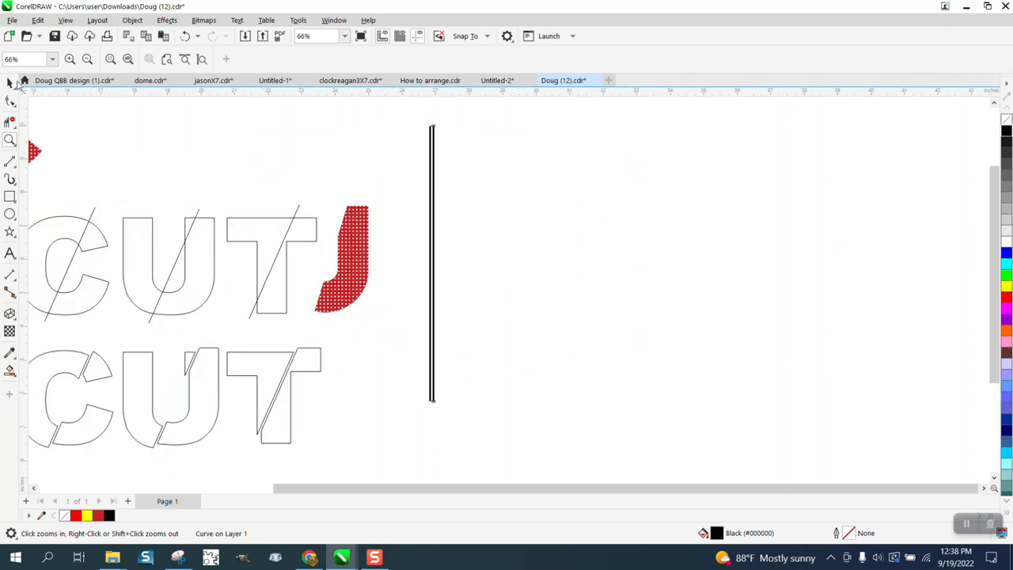
{"action": "left_click", "coordinate": [11, 82]}
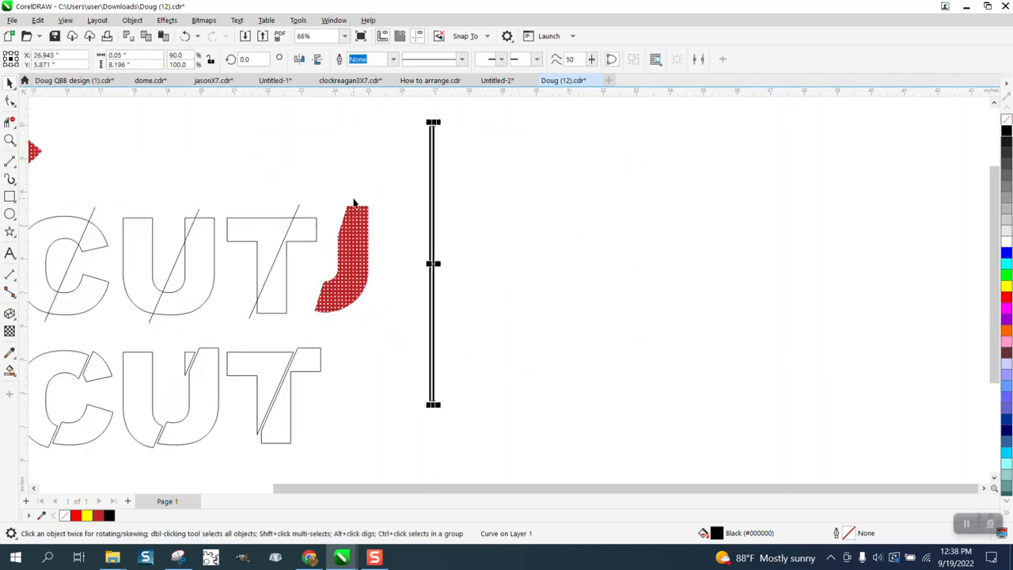
{"action": "key", "text": "ctrl+d"}
{"action": "key", "text": "ctrl+d"}
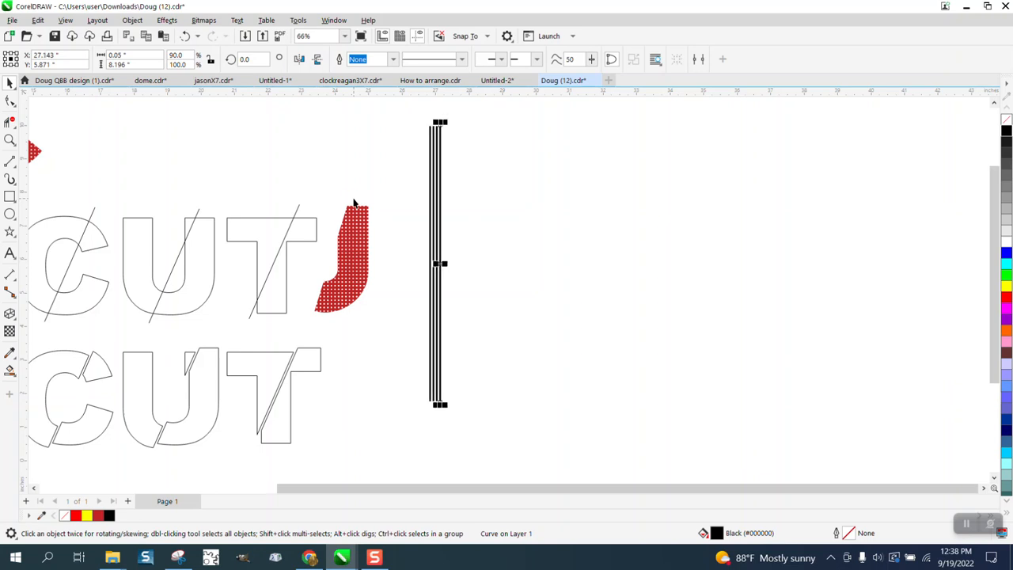
{"action": "key", "text": "ctrl+d"}
{"action": "key", "text": "ctrl+d"}
{"action": "key", "text": "ctrl+d"}
{"action": "key", "text": "ctrl+d"}
{"action": "key", "text": "ctrl+d"}
{"action": "key", "text": "ctrl+d"}
{"action": "key", "text": "ctrl+d"}
{"action": "key", "text": "ctrl+d"}
{"action": "key", "text": "ctrl+d"}
{"action": "key", "text": "ctrl+d"}
{"action": "key", "text": "ctrl+d"}
{"action": "key", "text": "ctrl+d"}
{"action": "key", "text": "ctrl+d"}
{"action": "key", "text": "ctrl+d"}
{"action": "key", "text": "ctrl+d"}
{"action": "key", "text": "ctrl+d"}
{"action": "key", "text": "ctrl+d"}
{"action": "key", "text": "ctrl+d"}
{"action": "key", "text": "ctrl+d"}
{"action": "key", "text": "ctrl+d"}
{"action": "key", "text": "ctrl+d"}
{"action": "key", "text": "ctrl+d"}
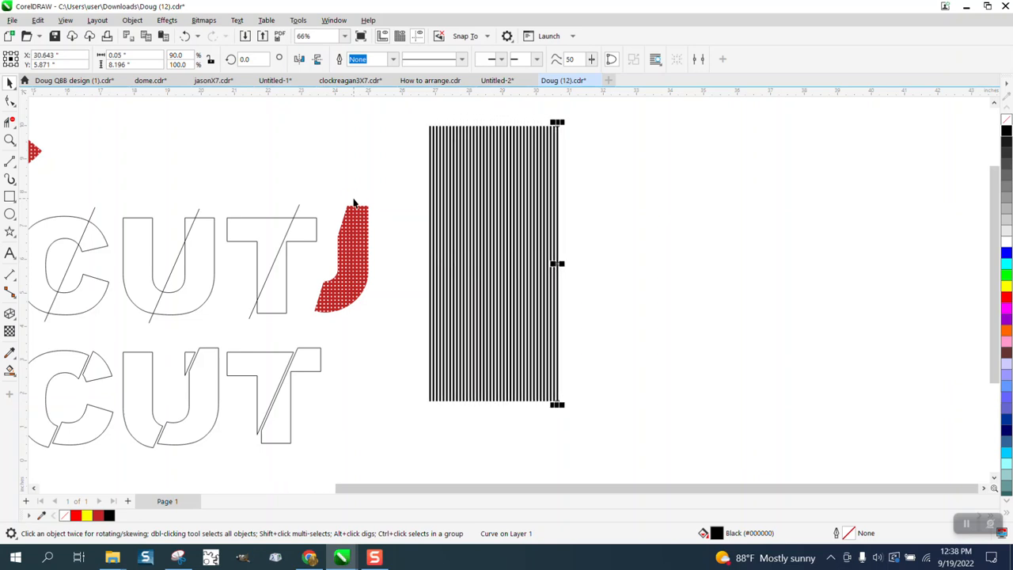
Group the block of vertical lines and create a copy of the group rotated 90°.
{"action": "left_click_drag", "start_coordinate": [420, 132], "coordinate": [622, 448]}
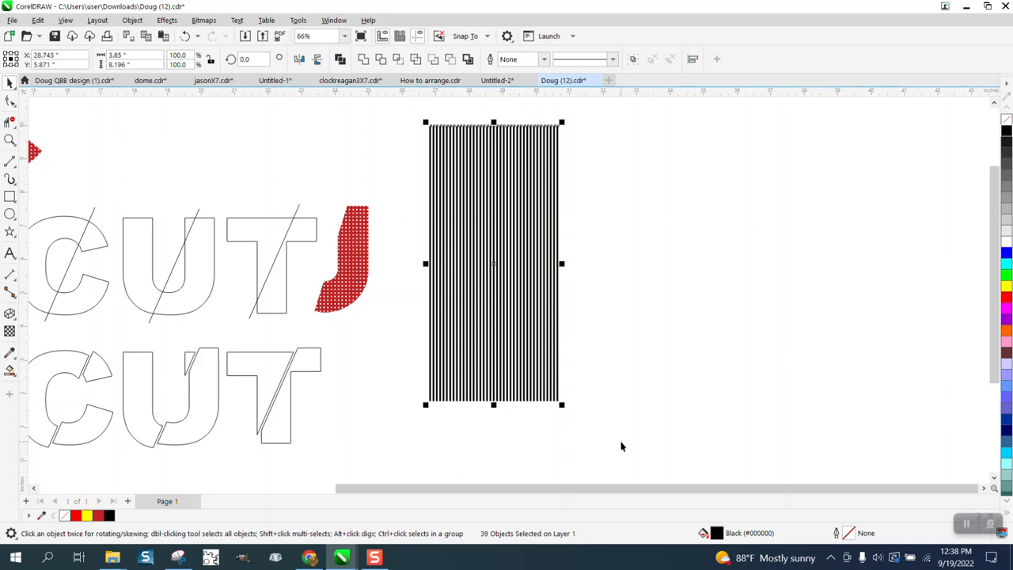
{"action": "key", "text": "ctrl+g"}
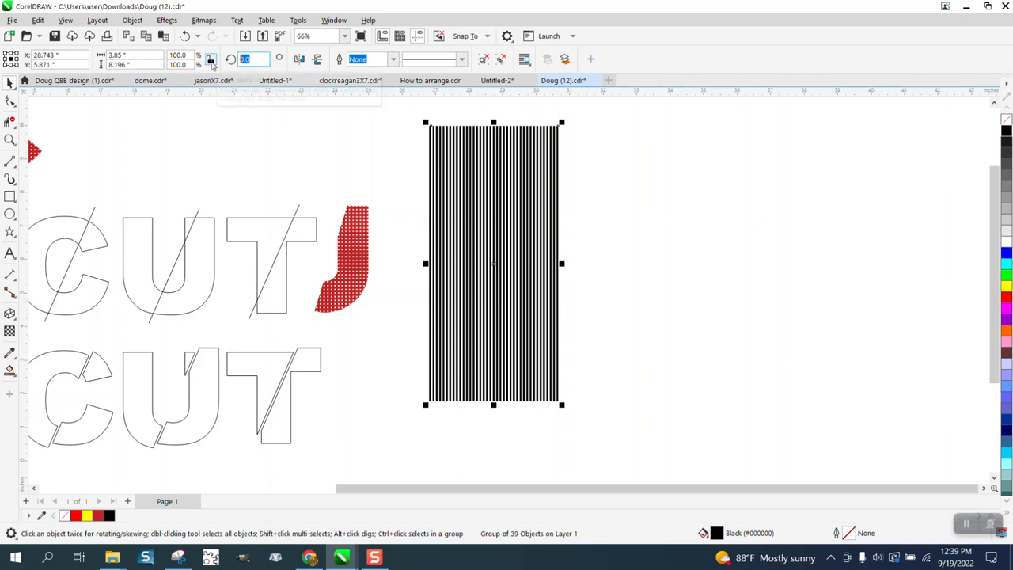
{"action": "type", "text": "90"}
{"action": "key", "text": "Return"}
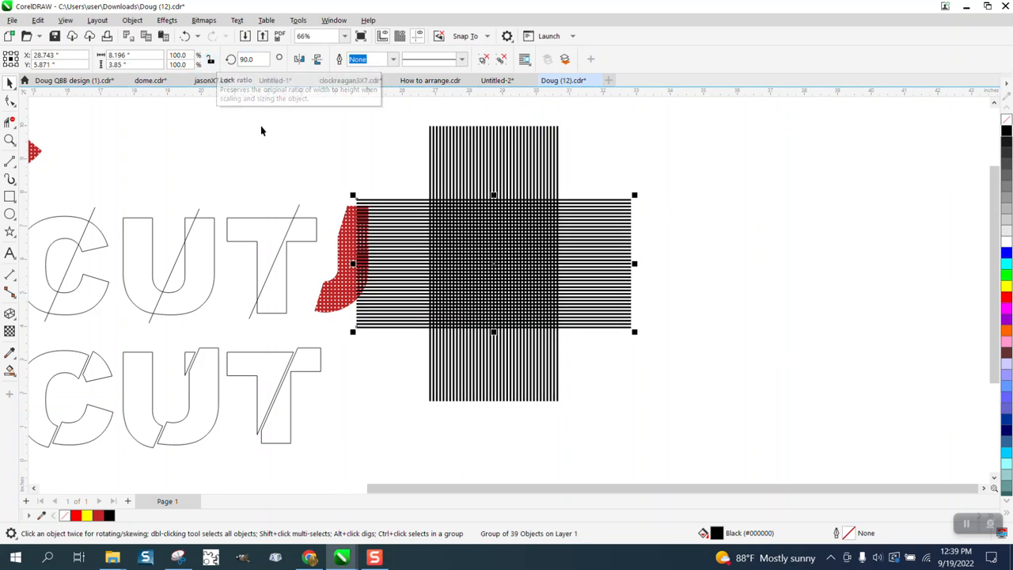
Delete the red J piece beside the line grids.
{"action": "left_click", "coordinate": [344, 237]}
{"action": "key", "text": "Delete"}
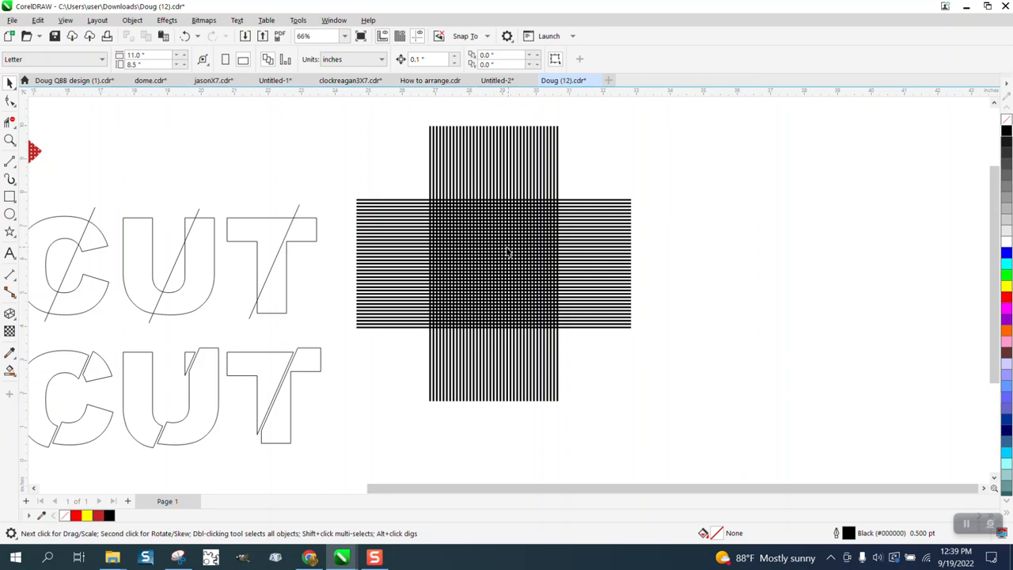
{"action": "left_click", "coordinate": [11, 120]}
{"action": "left_click_drag", "start_coordinate": [377, 185], "coordinate": [384, 356]}
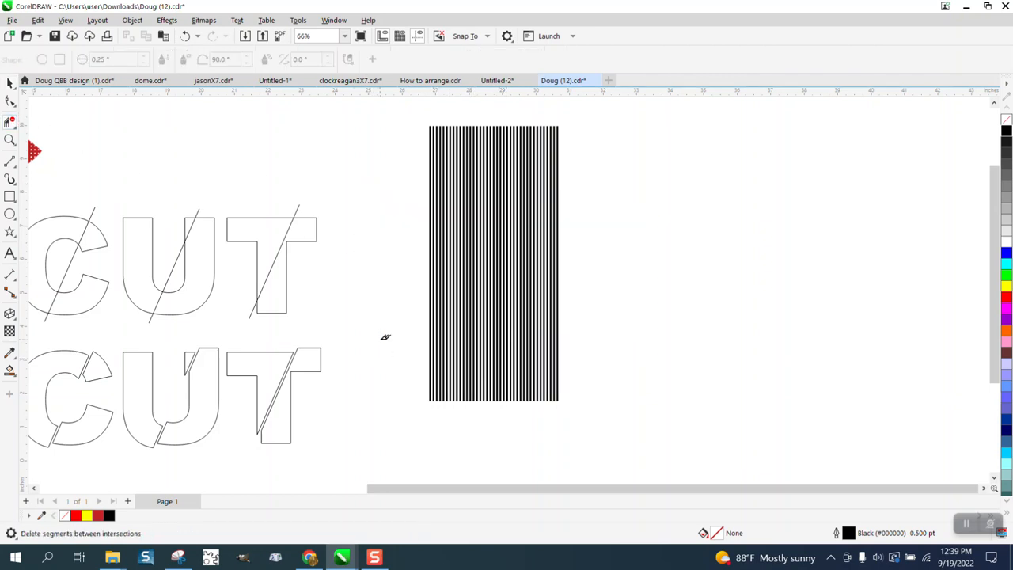
{"action": "left_click", "coordinate": [184, 36]}
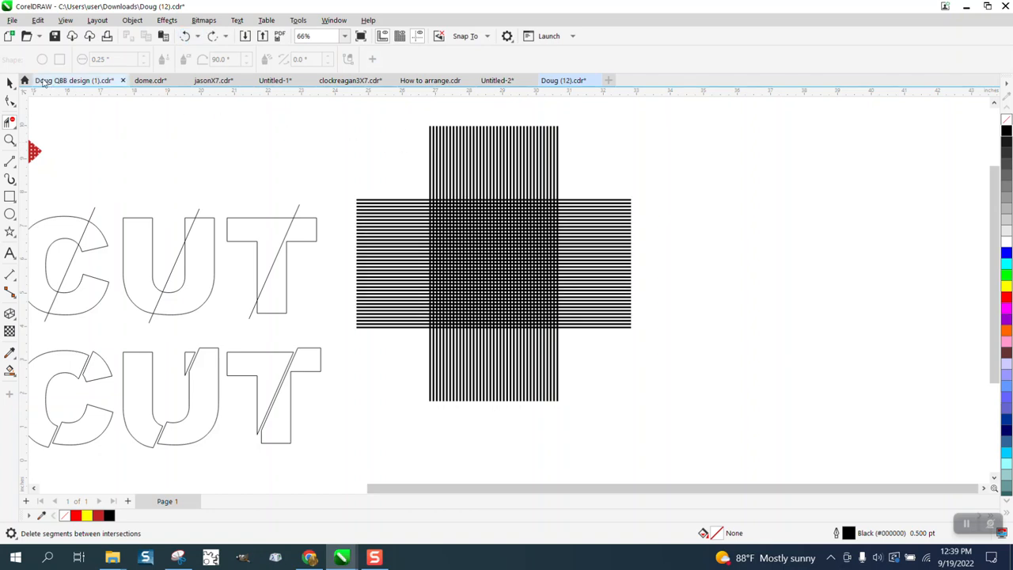
Select both the vertical and horizontal line grids and group them together.
{"action": "left_click", "coordinate": [10, 83]}
{"action": "left_click_drag", "start_coordinate": [338, 173], "coordinate": [647, 421]}
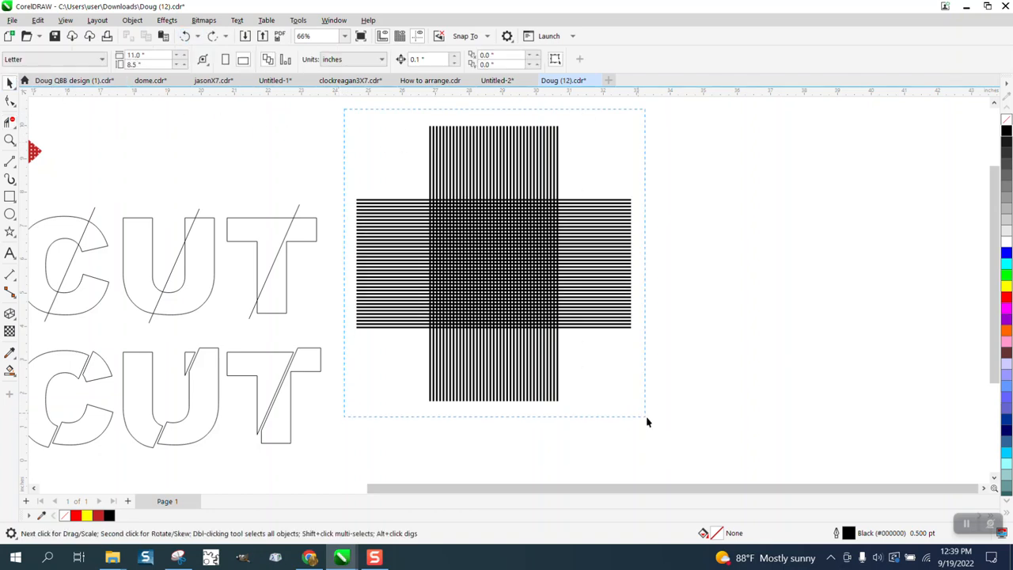
{"action": "left_click_drag", "start_coordinate": [698, 456], "coordinate": [697, 455]}
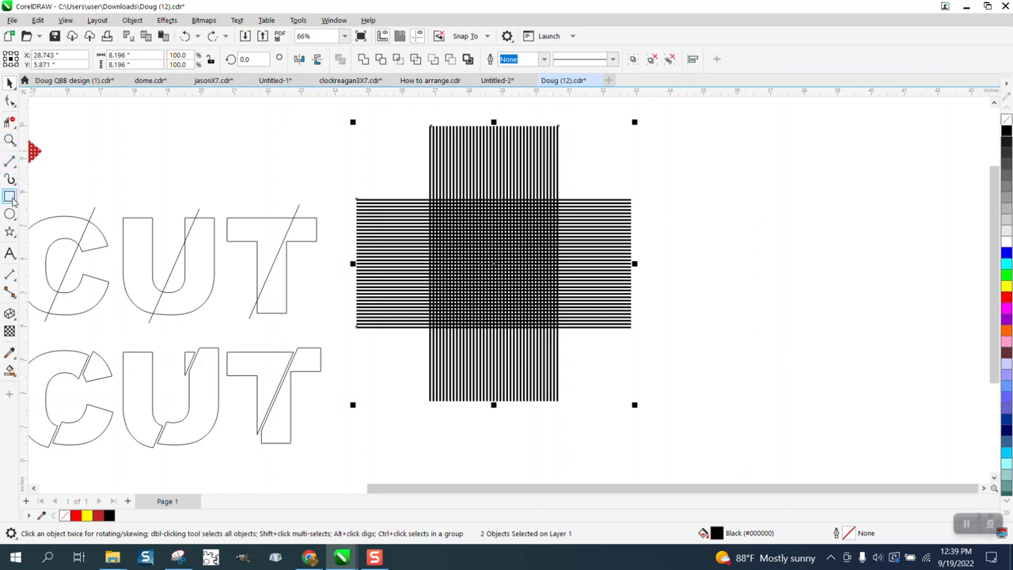
{"action": "key", "text": "F10"}
{"action": "key", "text": "F6"}
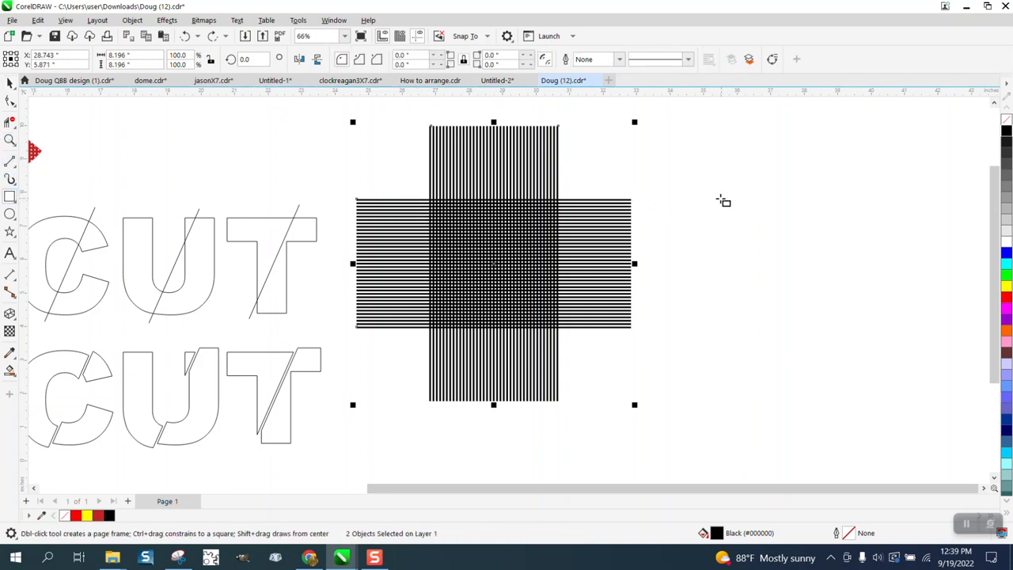
{"action": "left_click", "coordinate": [9, 82]}
{"action": "left_click_drag", "start_coordinate": [326, 113], "coordinate": [381, 216]}
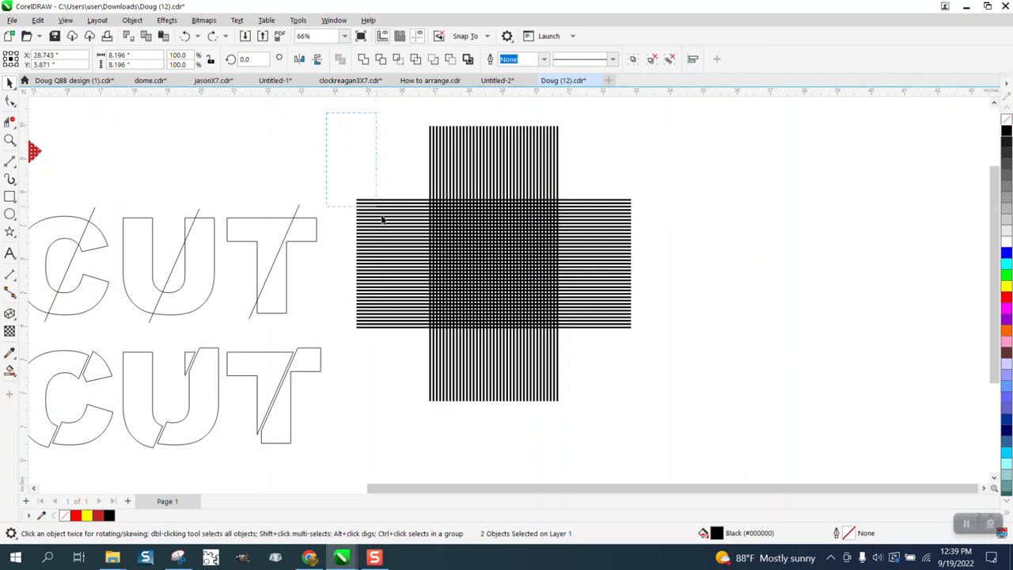
{"action": "left_click_drag", "start_coordinate": [687, 434], "coordinate": [687, 435]}
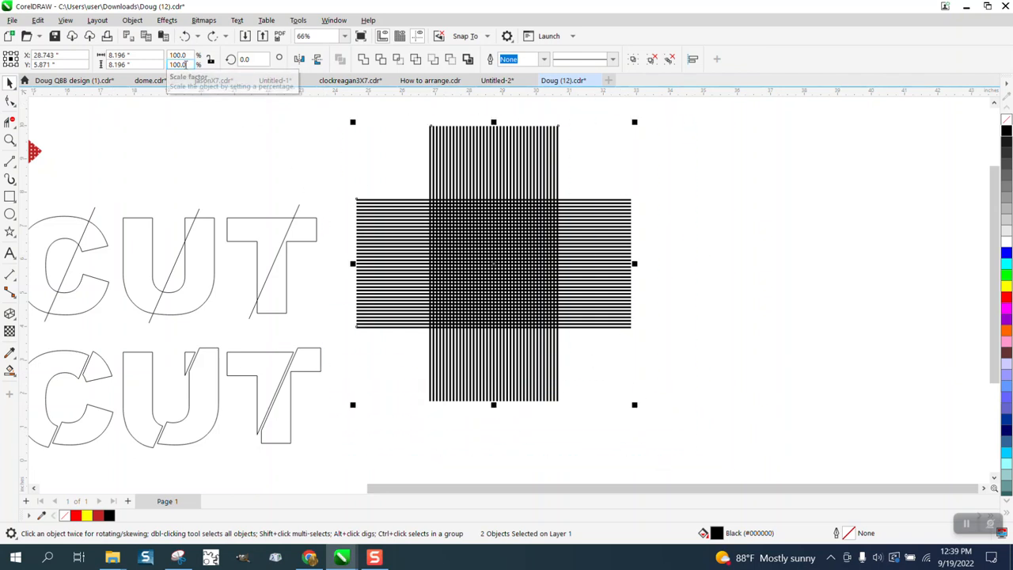
{"action": "left_click", "coordinate": [132, 19]}
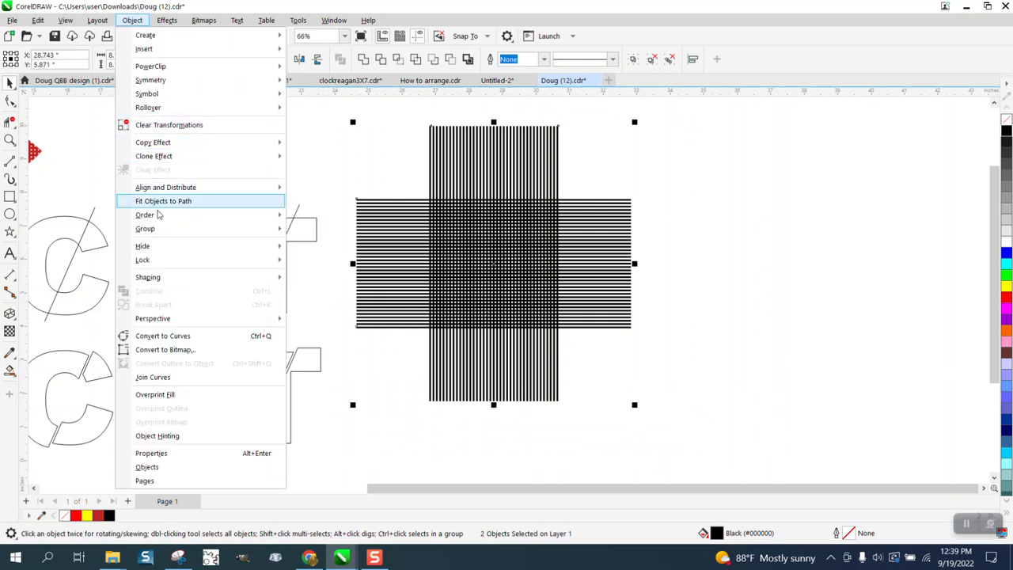
{"action": "mouse_move", "coordinate": [160, 229]}
{"action": "left_click", "coordinate": [315, 231]}
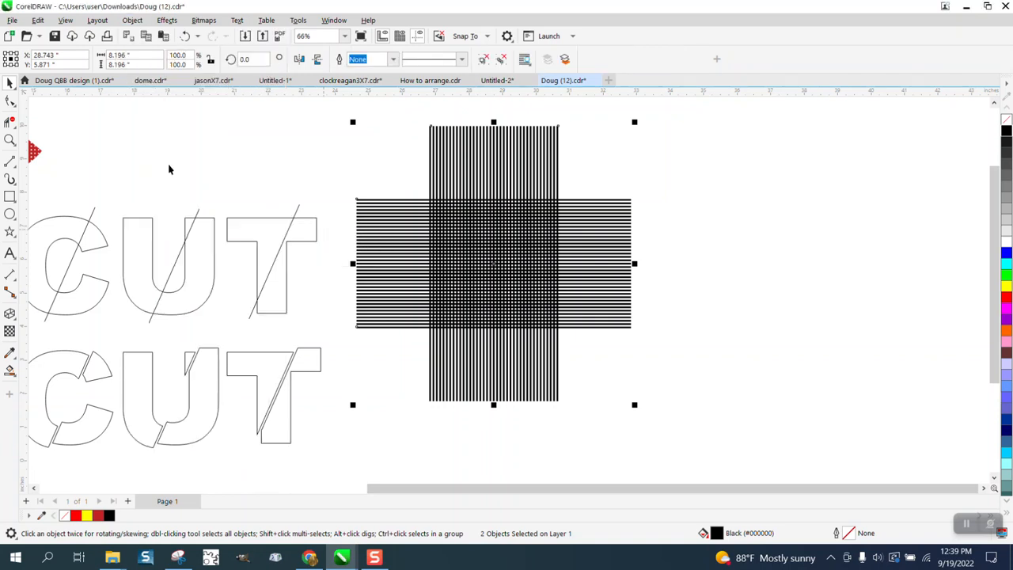
{"action": "left_click_drag", "start_coordinate": [394, 191], "coordinate": [391, 331]}
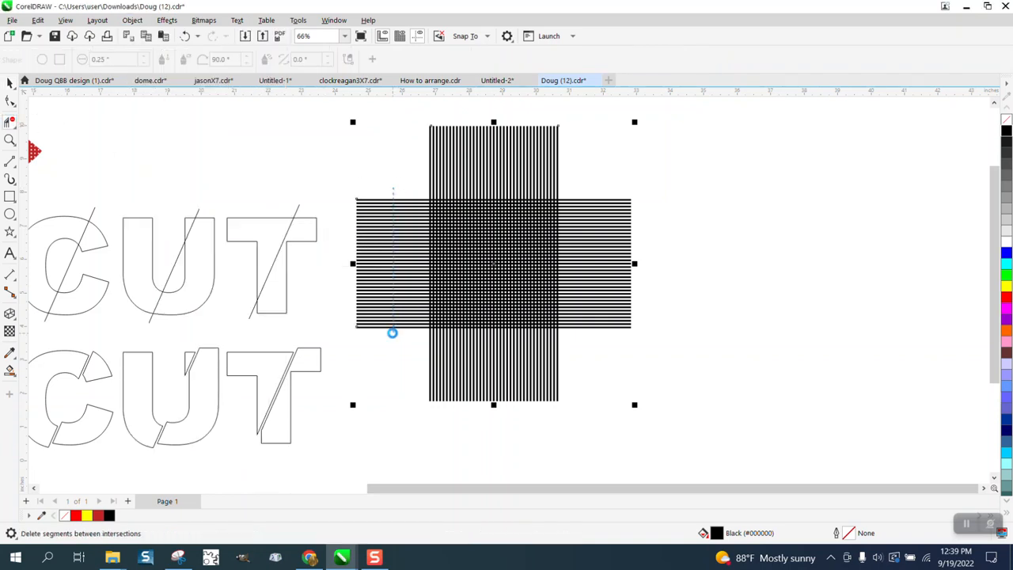
{"action": "left_click", "coordinate": [184, 36]}
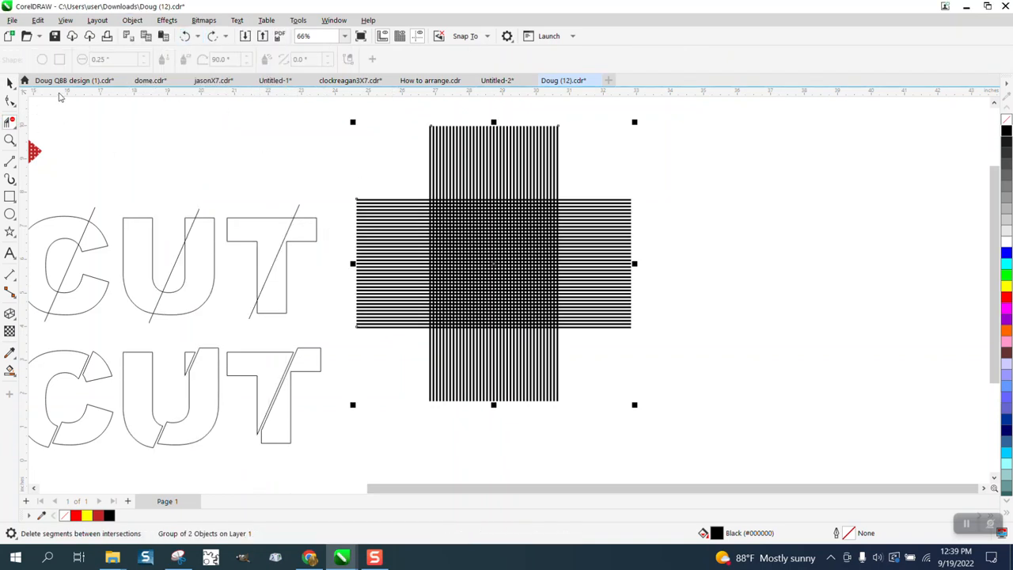
{"action": "left_click", "coordinate": [7, 82]}
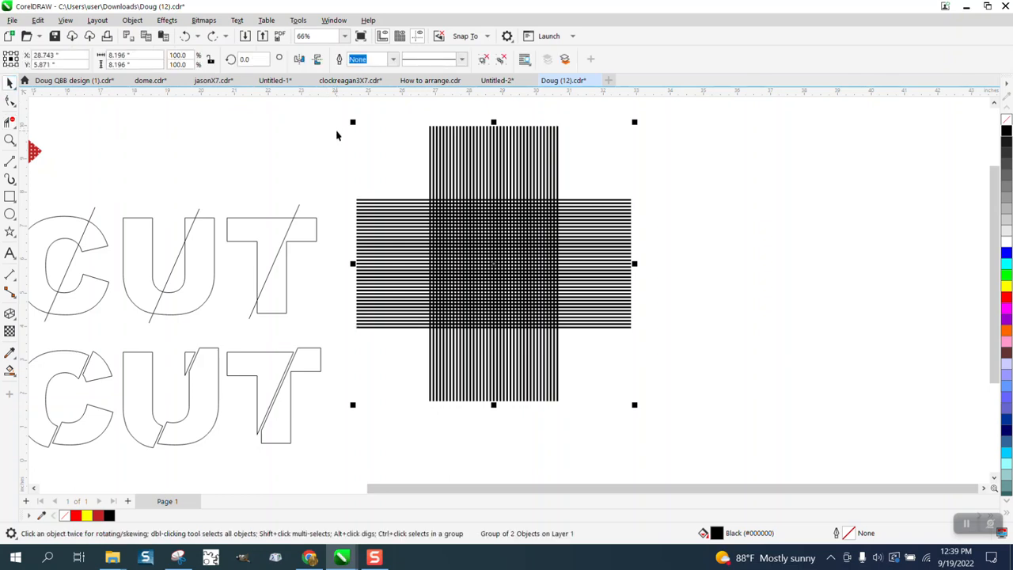
Draw a rectangle about 2.9 by 2.8 inches and move it over the centre of the crossed line grids.
{"action": "left_click", "coordinate": [10, 197]}
{"action": "left_click_drag", "start_coordinate": [781, 178], "coordinate": [683, 273]}
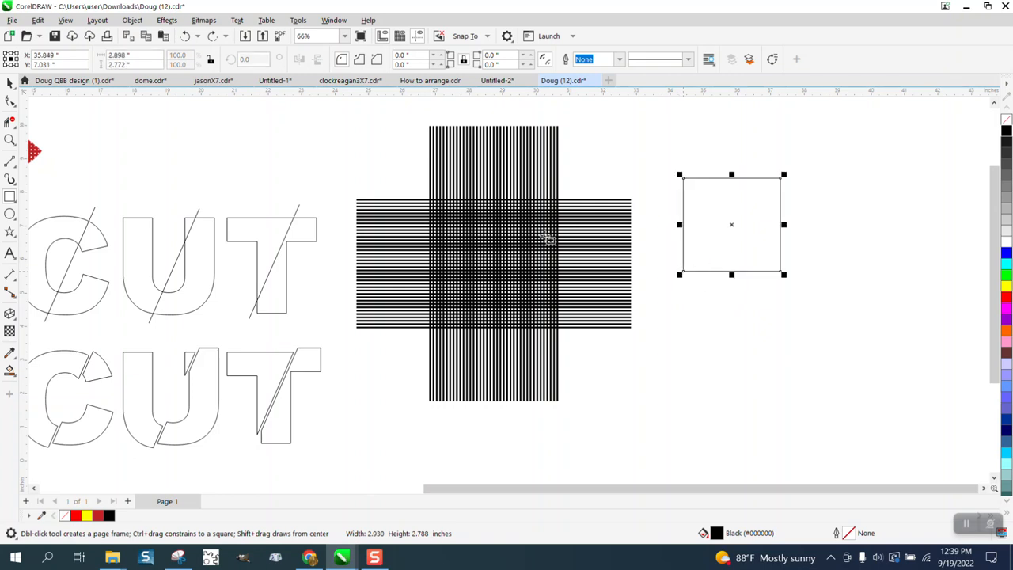
{"action": "key", "text": "space"}
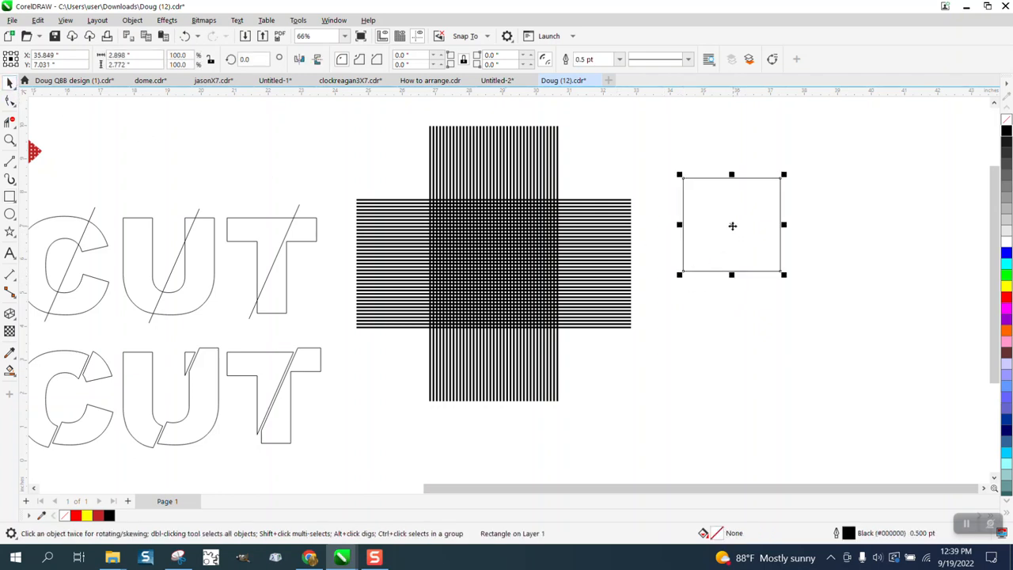
{"action": "left_click_drag", "start_coordinate": [732, 226], "coordinate": [492, 262]}
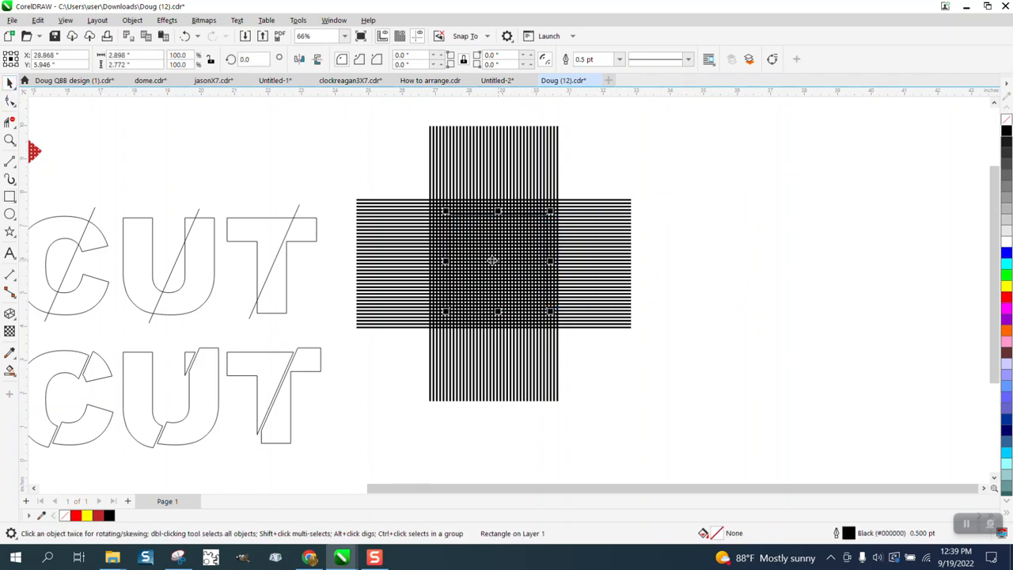
Intersect the rectangle with the line grids and drag the resulting square grid piece out to the right.
{"action": "left_click_drag", "start_coordinate": [328, 109], "coordinate": [736, 443]}
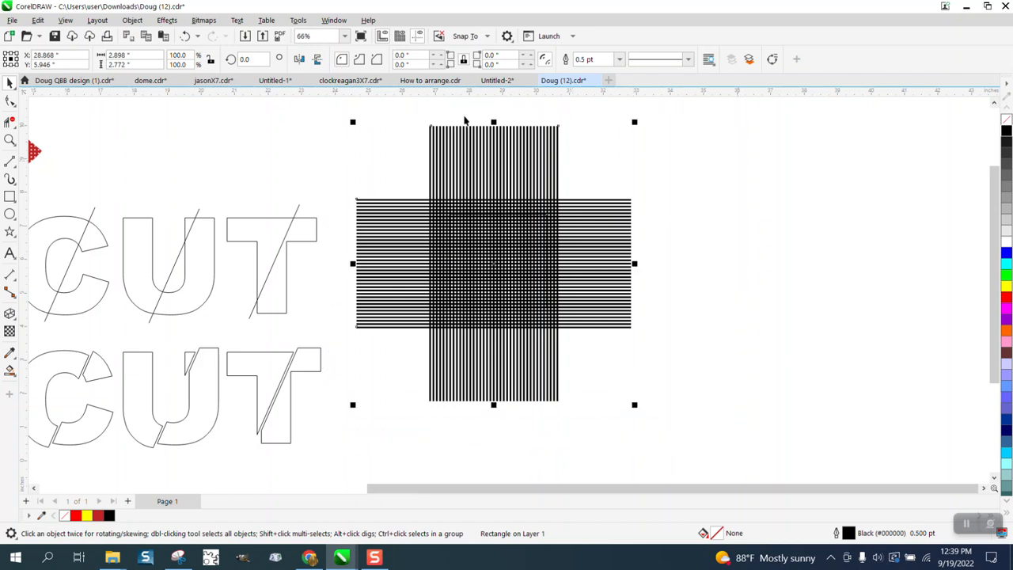
{"action": "key", "text": "ctrl+g"}
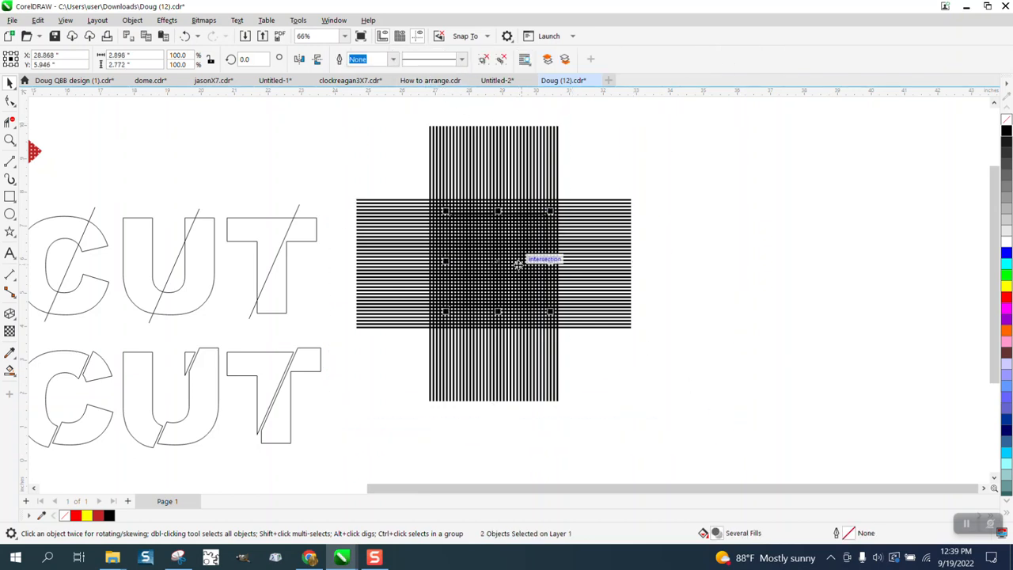
{"action": "left_click_drag", "start_coordinate": [521, 271], "coordinate": [715, 273]}
{"action": "scroll", "coordinate": [575, 264], "scroll_direction": "down", "scroll_amount": 1}
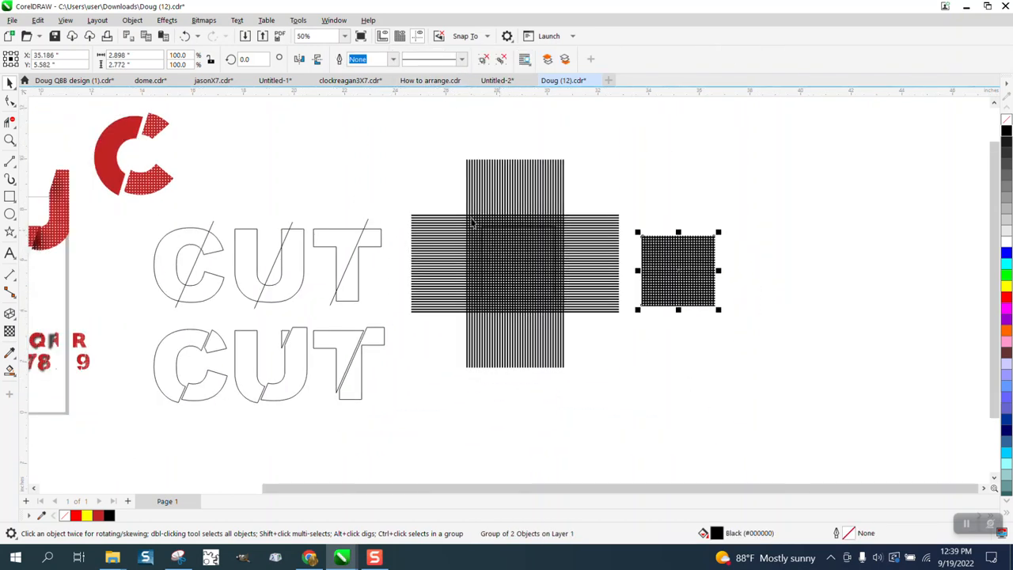
Nudge the two large line grids to the right toward the square grid piece.
{"action": "left_click_drag", "start_coordinate": [409, 142], "coordinate": [633, 387]}
{"action": "key", "text": "Right"}
{"action": "key", "text": "Right"}
{"action": "key", "text": "Right"}
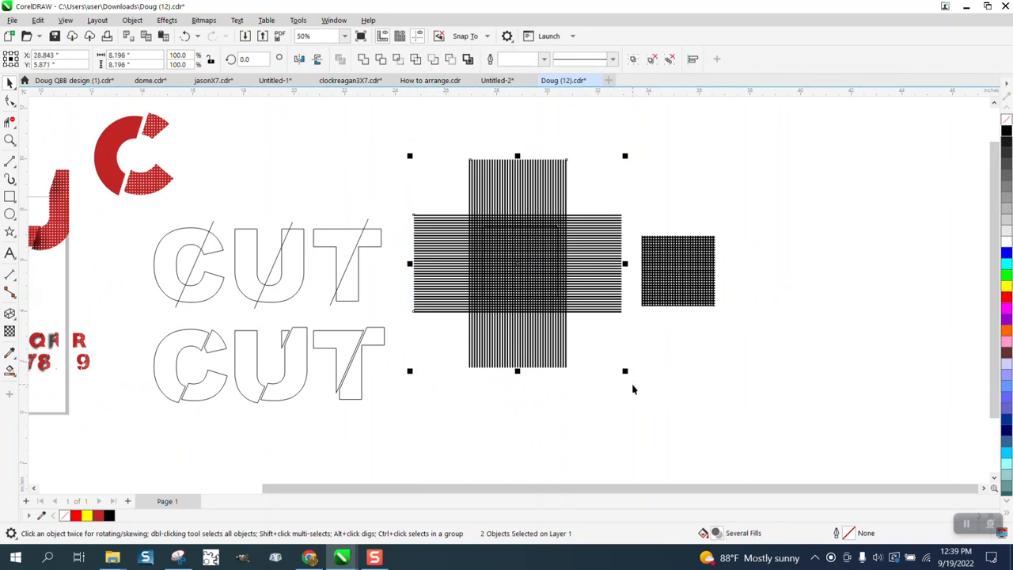
{"action": "key", "text": "Right"}
{"action": "key", "text": "Right"}
{"action": "key", "text": "Right"}
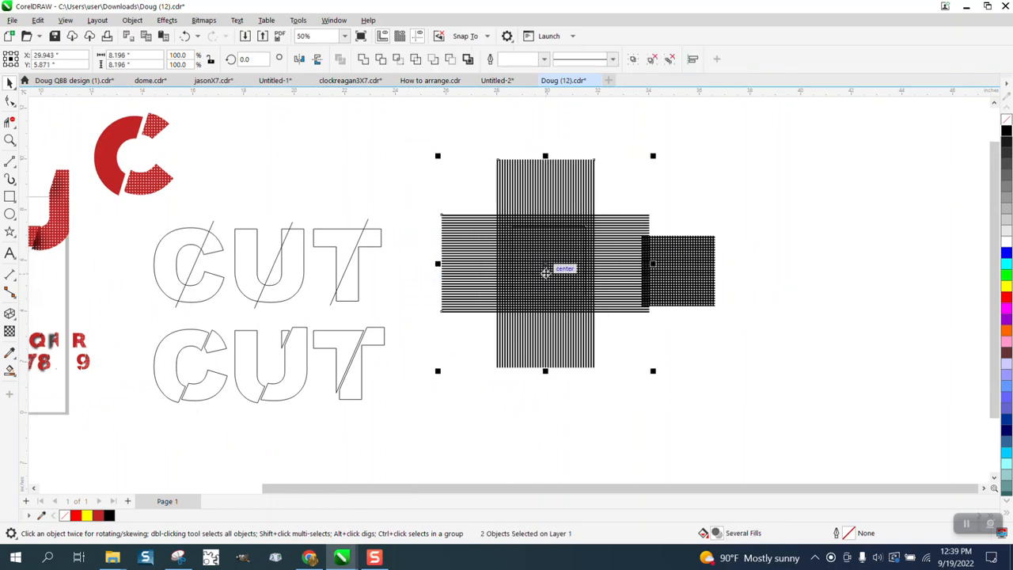
Move the large line grids far to the right and bring the square grid piece back beside the letters.
{"action": "left_click_drag", "start_coordinate": [543, 274], "coordinate": [872, 272]}
{"action": "left_click_drag", "start_coordinate": [670, 265], "coordinate": [468, 242]}
{"action": "left_click", "coordinate": [10, 140]}
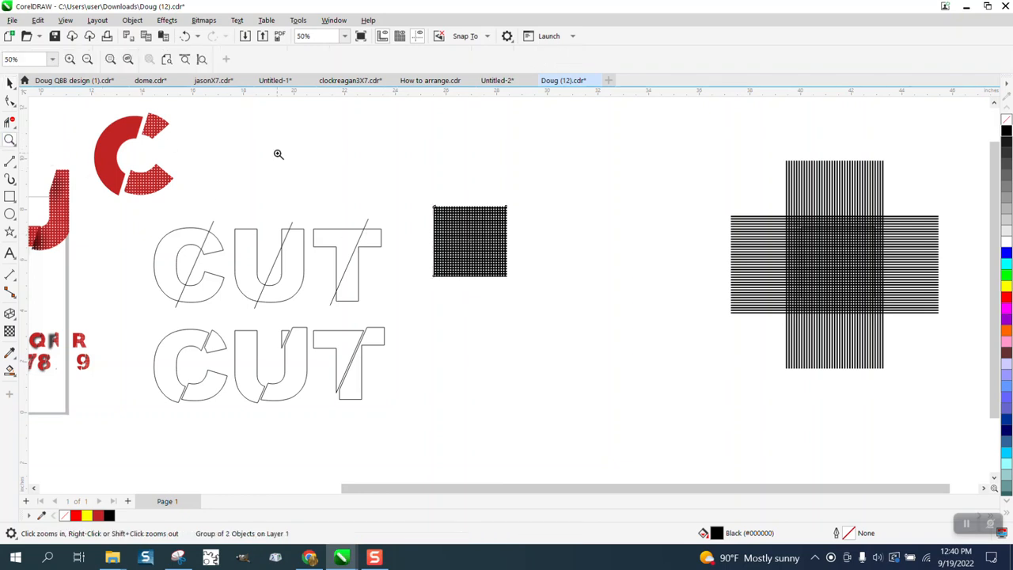
{"action": "left_click", "coordinate": [10, 84]}
{"action": "left_click", "coordinate": [366, 140]}
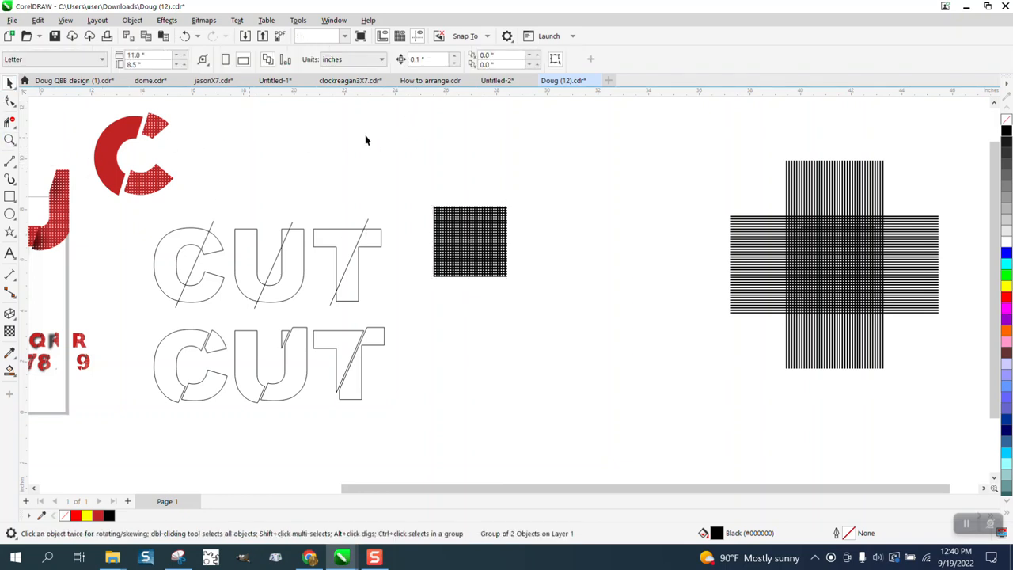
Set the nudge distance to 4 inches and nudge the four sliced letter pieces down into a separate row.
{"action": "left_click_drag", "start_coordinate": [431, 62], "coordinate": [409, 62]}
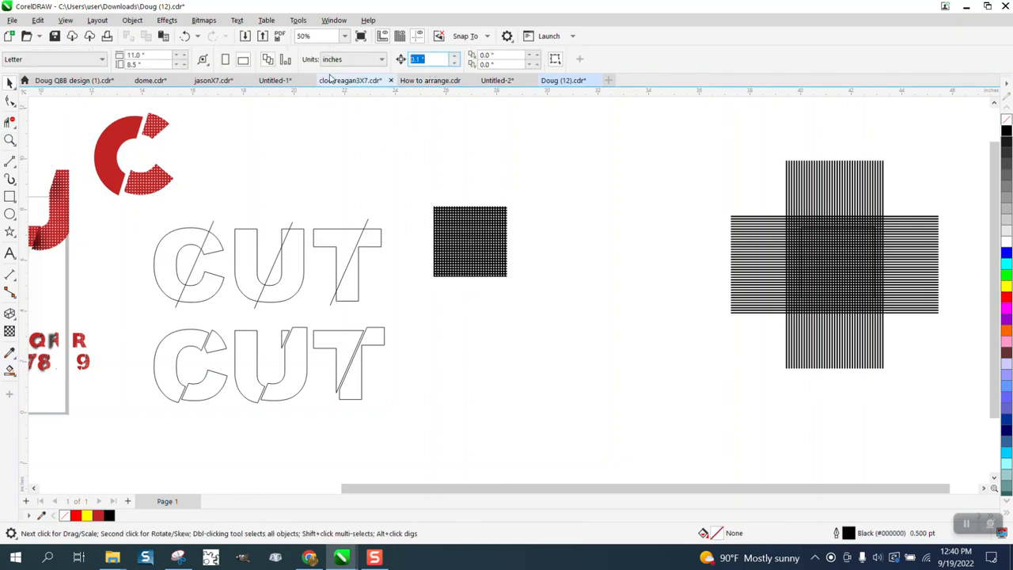
{"action": "type", "text": "4"}
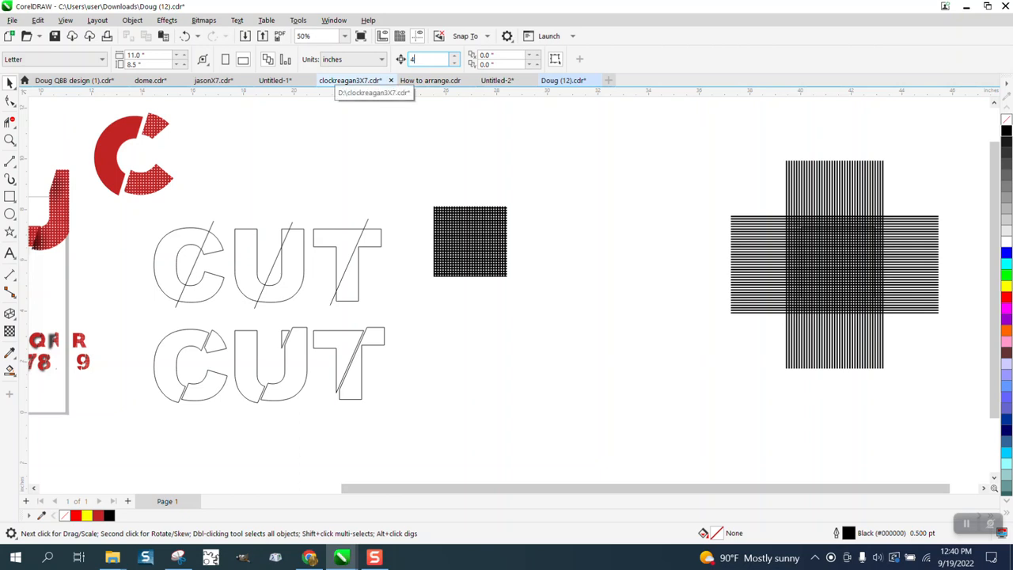
{"action": "left_click", "coordinate": [207, 398]}
{"action": "key", "text": "Down"}
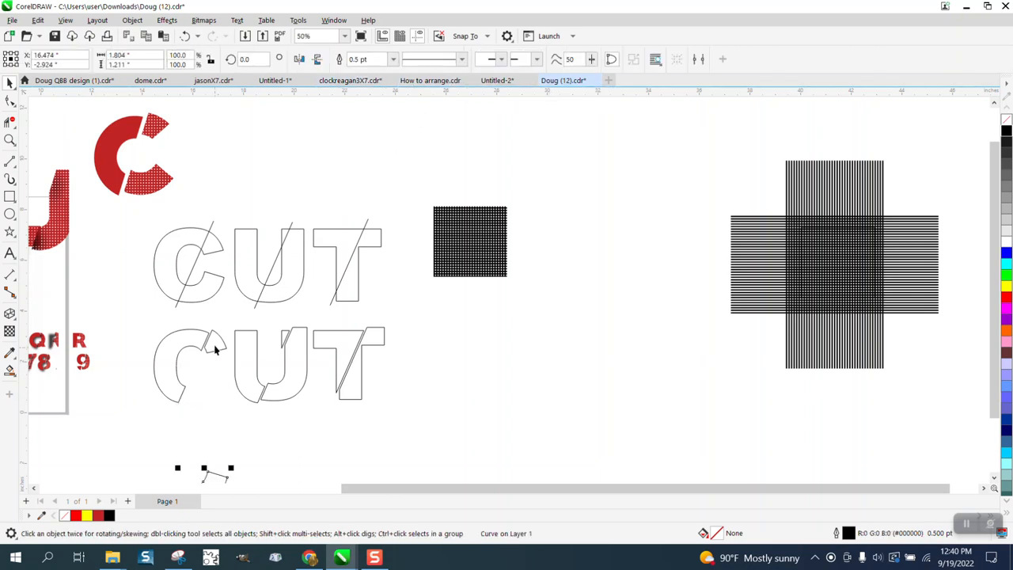
{"action": "left_click", "coordinate": [215, 351]}
{"action": "key", "text": "Down"}
{"action": "left_click", "coordinate": [285, 394]}
{"action": "key", "text": "Down"}
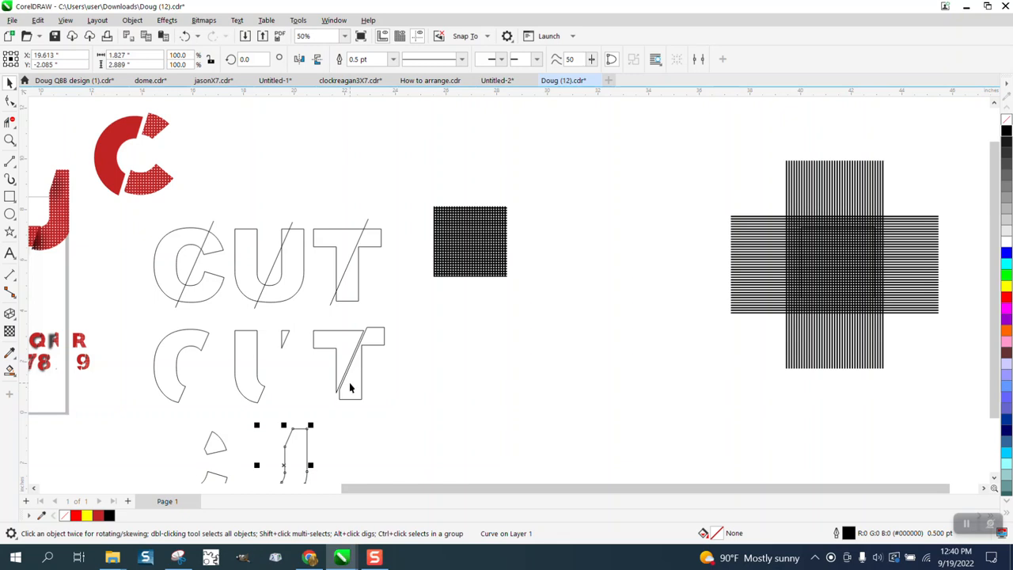
{"action": "left_click", "coordinate": [349, 382]}
{"action": "key", "text": "Down"}
Intersect the grid square with the sliced T piece and nudge the result up into the middle-row T.
{"action": "scroll", "coordinate": [356, 384], "scroll_direction": "down", "scroll_amount": 1}
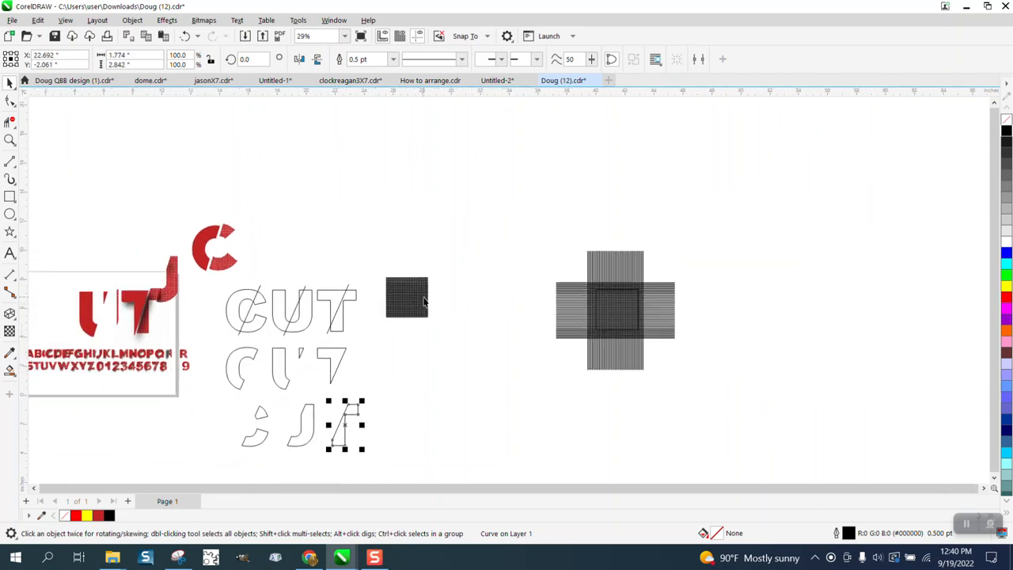
{"action": "left_click_drag", "start_coordinate": [424, 301], "coordinate": [477, 442]}
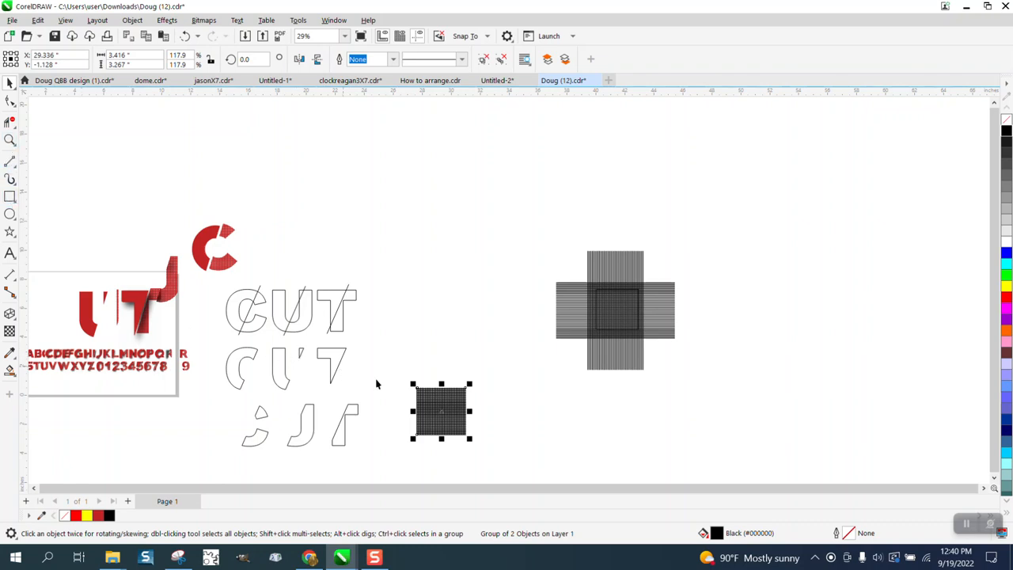
{"action": "left_click_drag", "start_coordinate": [439, 413], "coordinate": [412, 470]}
{"action": "left_click", "coordinate": [398, 61]}
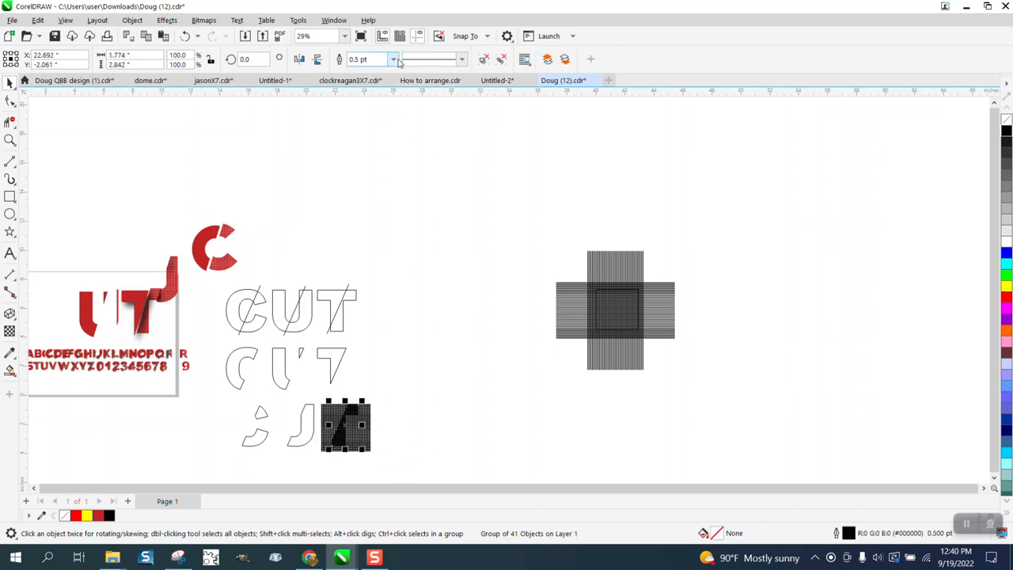
{"action": "key", "text": "Up"}
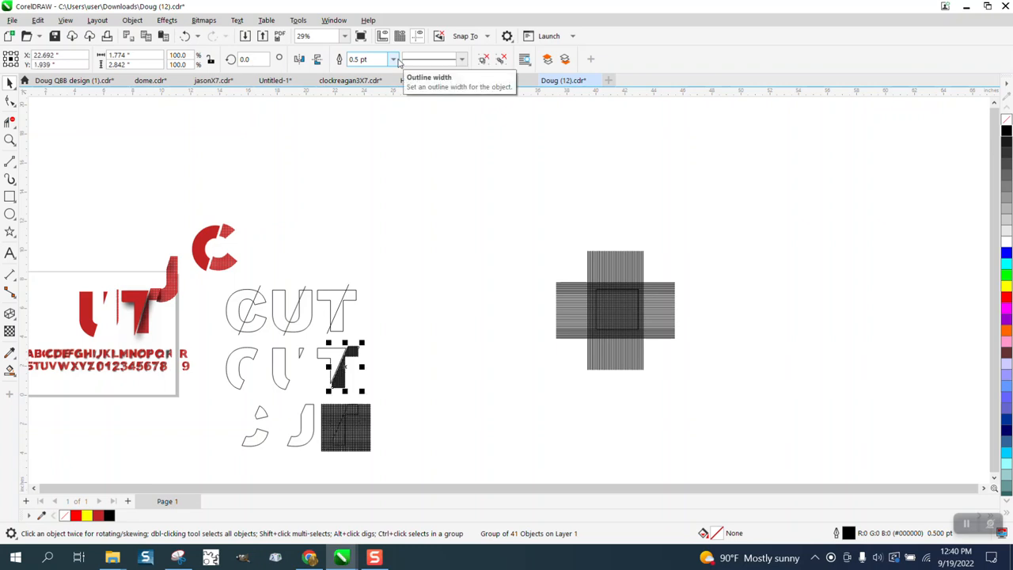
Fill the T's grid piece red and remove its outline.
{"action": "left_click", "coordinate": [9, 139]}
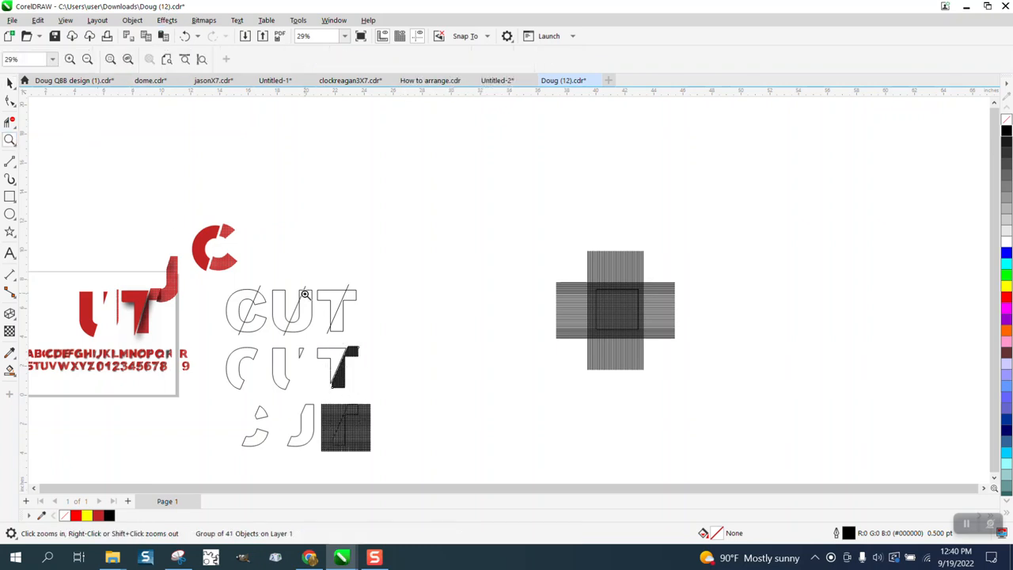
{"action": "left_click_drag", "start_coordinate": [323, 331], "coordinate": [390, 386]}
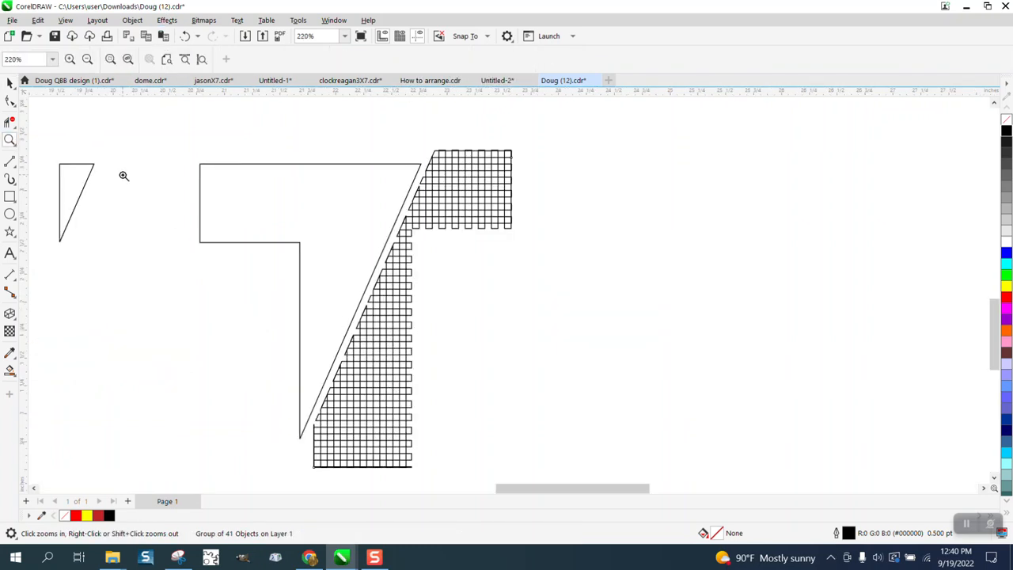
{"action": "left_click", "coordinate": [9, 82]}
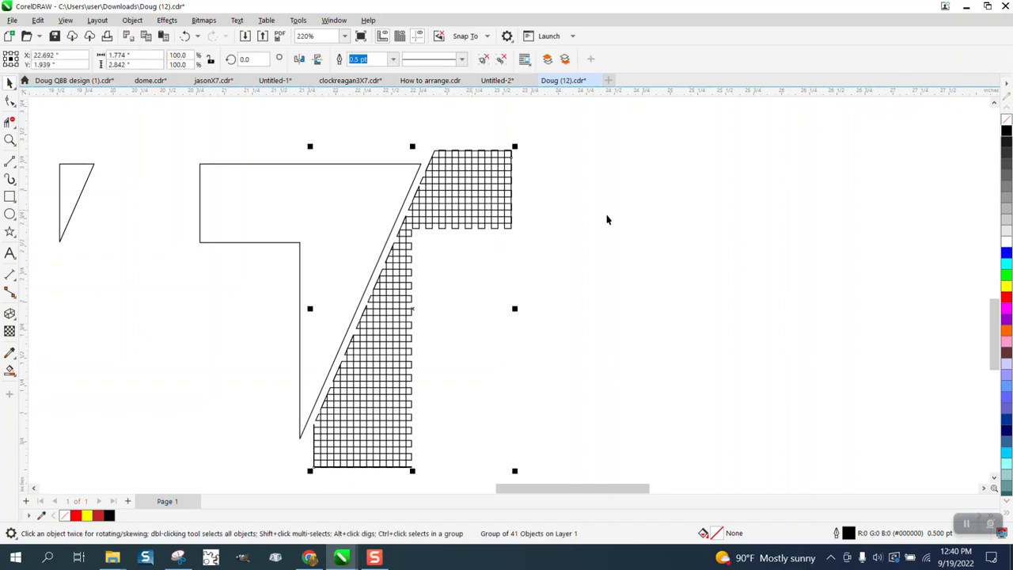
{"action": "scroll", "coordinate": [684, 234], "scroll_direction": "down", "scroll_amount": 1}
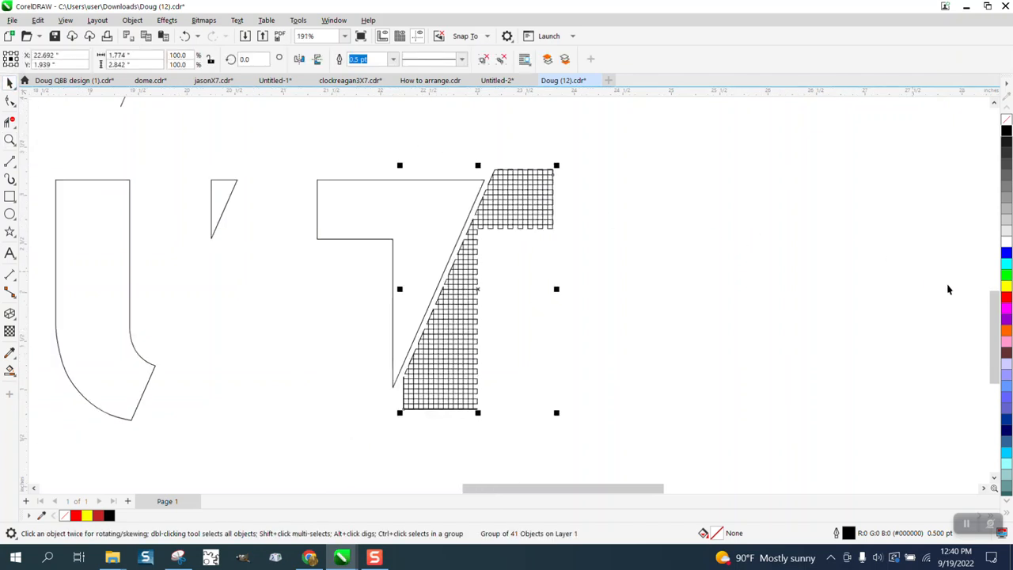
{"action": "left_click", "coordinate": [1006, 296]}
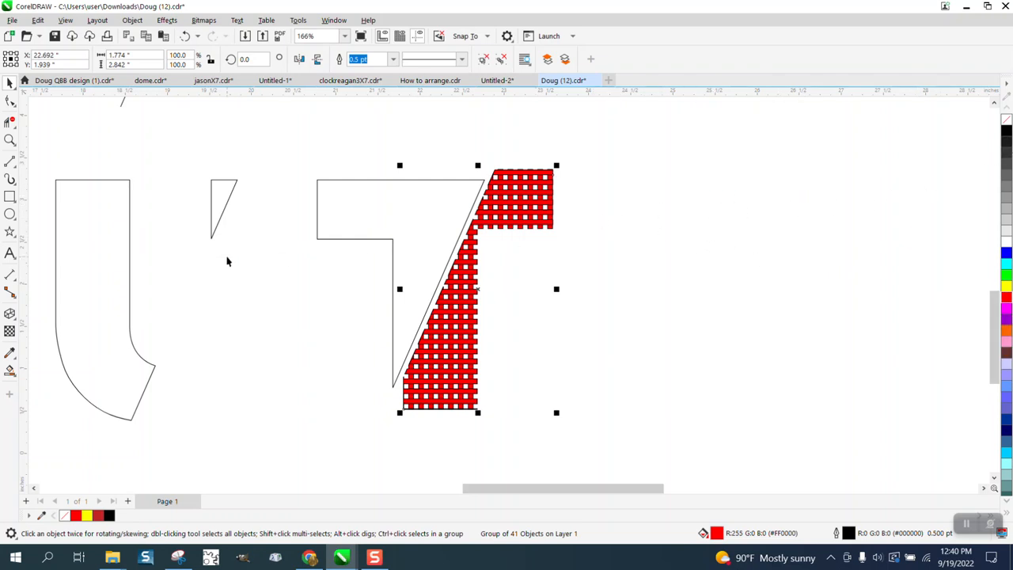
{"action": "right_click", "coordinate": [1008, 121]}
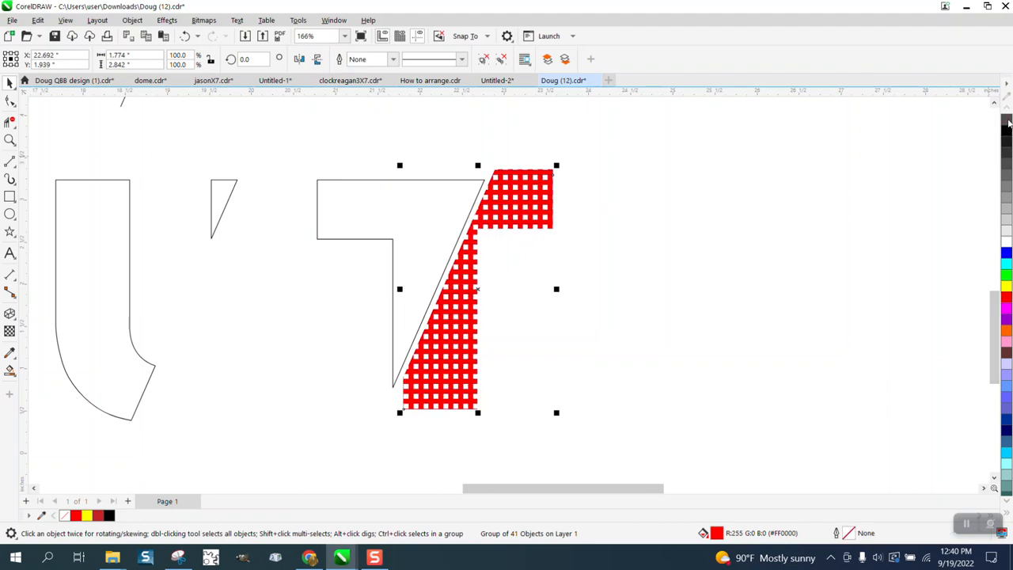
Zoom in to examine the dotted texture on the reference design's letters.
{"action": "scroll", "coordinate": [488, 265], "scroll_direction": "down", "scroll_amount": 3}
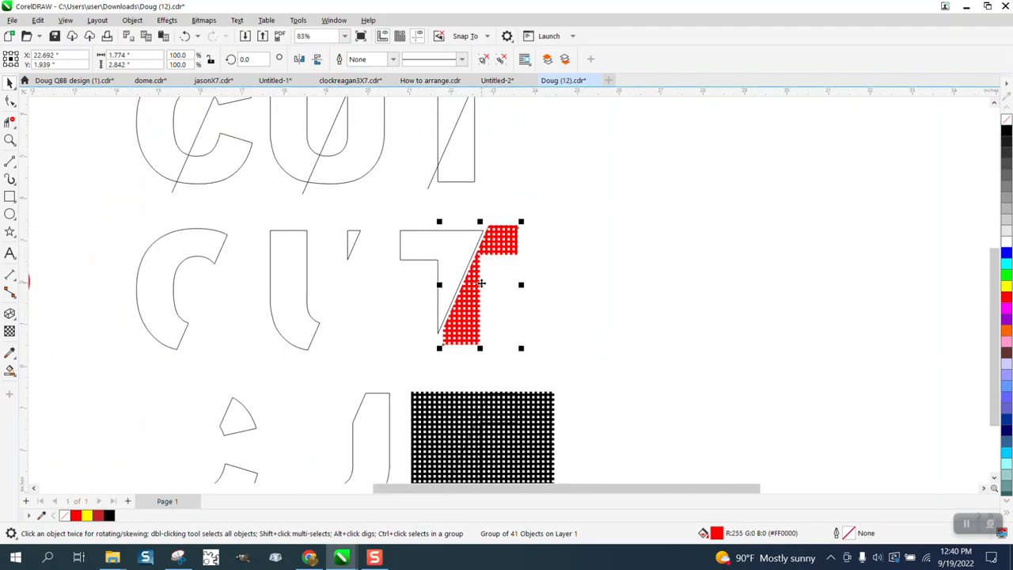
{"action": "left_click", "coordinate": [8, 142]}
{"action": "left_click_drag", "start_coordinate": [152, 222], "coordinate": [167, 232]}
{"action": "scroll", "coordinate": [340, 245], "scroll_direction": "down", "scroll_amount": 3}
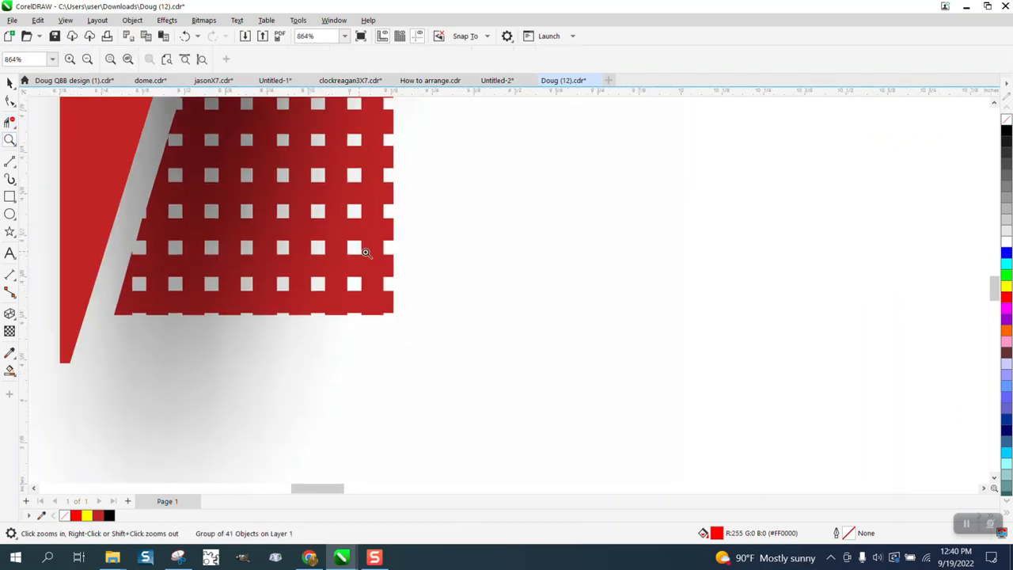
{"action": "scroll", "coordinate": [382, 259], "scroll_direction": "down", "scroll_amount": 6}
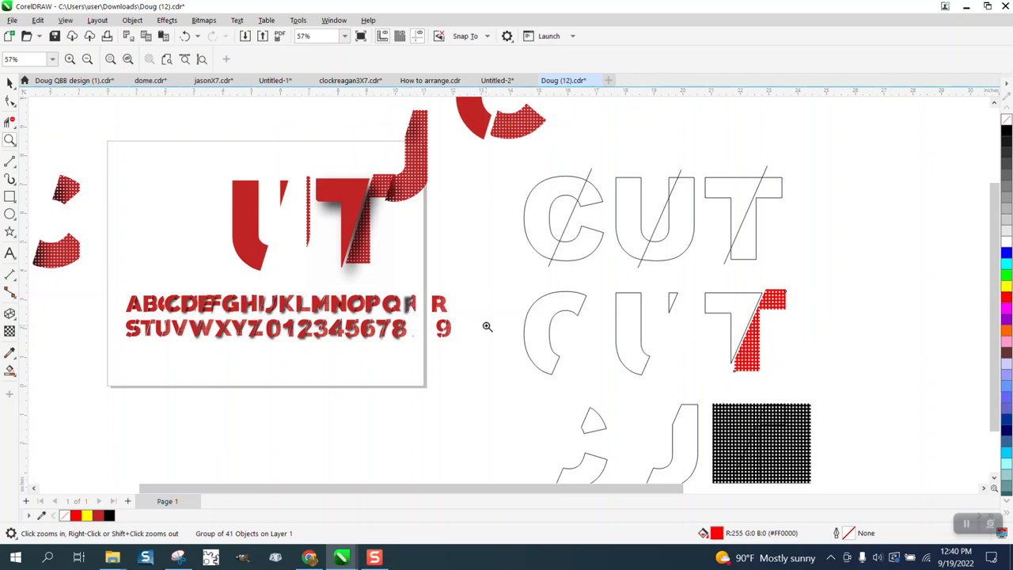
{"action": "scroll", "coordinate": [371, 309], "scroll_direction": "down", "scroll_amount": 1}
{"action": "left_click", "coordinate": [10, 83]}
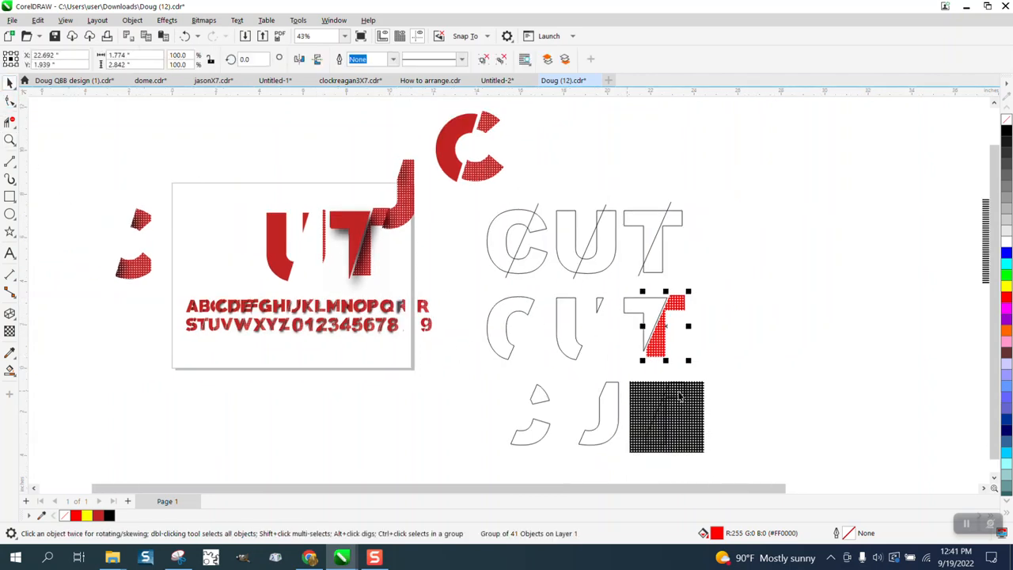
Intersect the grid square with the sliced U piece and nudge the result up into the middle-row U.
{"action": "left_click_drag", "start_coordinate": [692, 408], "coordinate": [637, 407]}
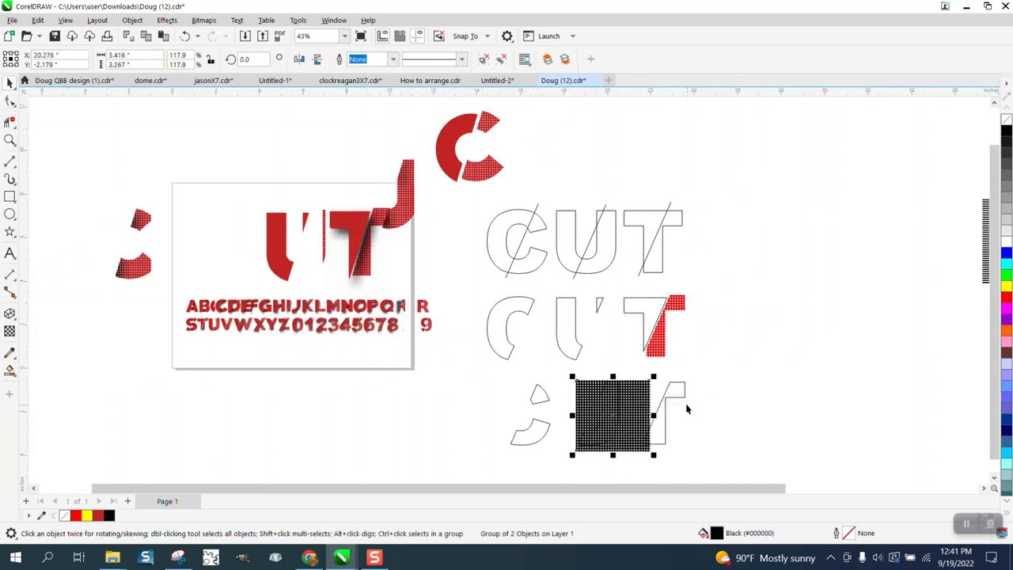
{"action": "left_click", "coordinate": [684, 399]}
{"action": "key", "text": "Right"}
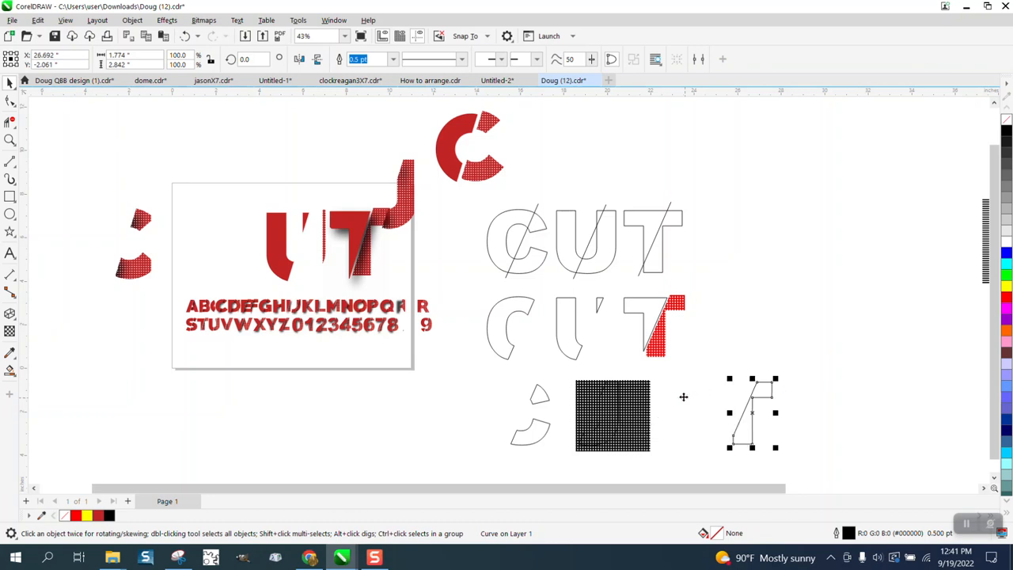
{"action": "left_click_drag", "start_coordinate": [665, 374], "coordinate": [568, 467]}
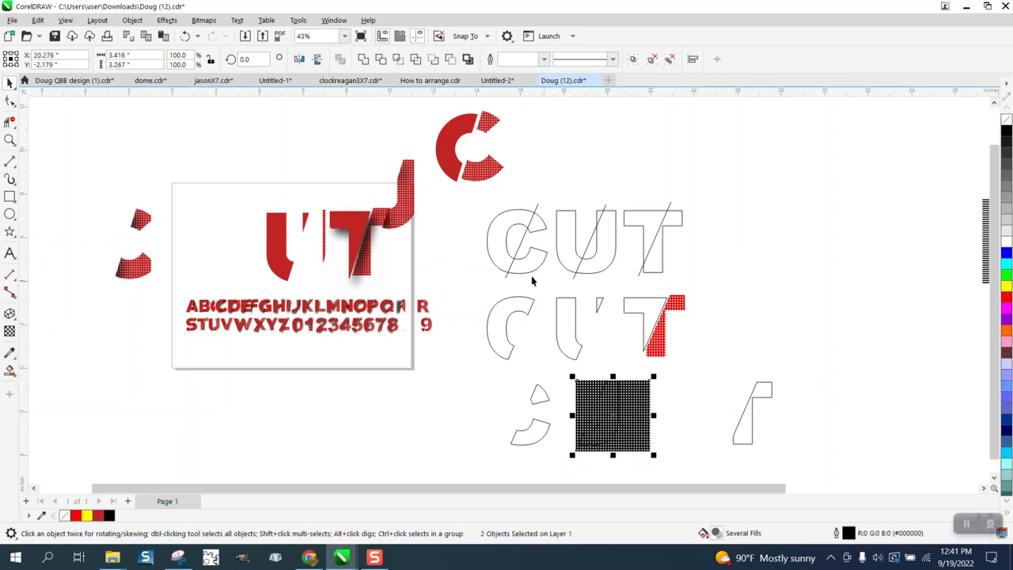
{"action": "left_click", "coordinate": [397, 60]}
{"action": "key", "text": "Up"}
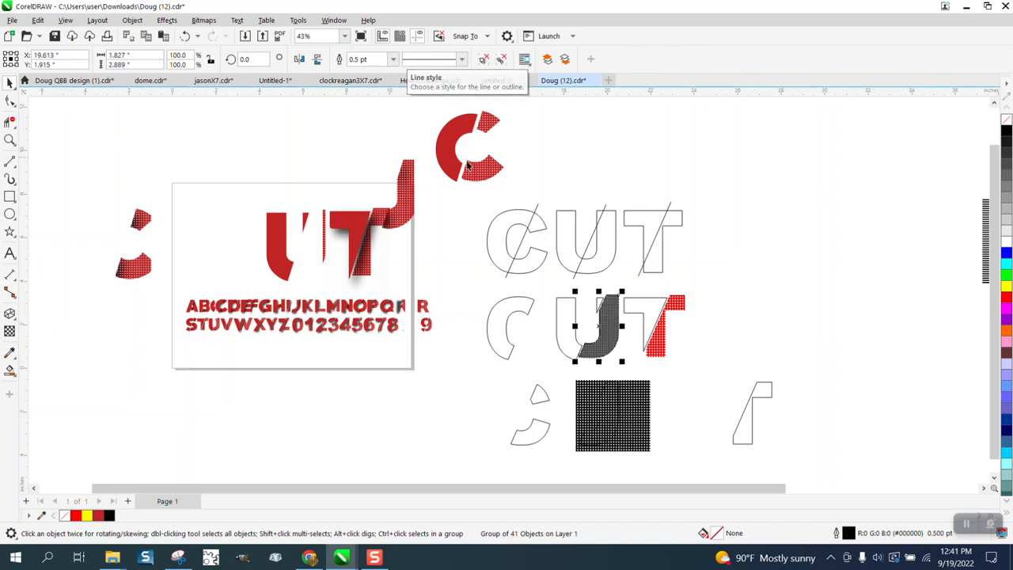
Intersect the grid square with the upper sliced C piece to texture the middle-row C's top.
{"action": "left_click_drag", "start_coordinate": [647, 393], "coordinate": [560, 394]}
{"action": "left_click_drag", "start_coordinate": [475, 385], "coordinate": [582, 466]}
{"action": "left_click", "coordinate": [399, 61]}
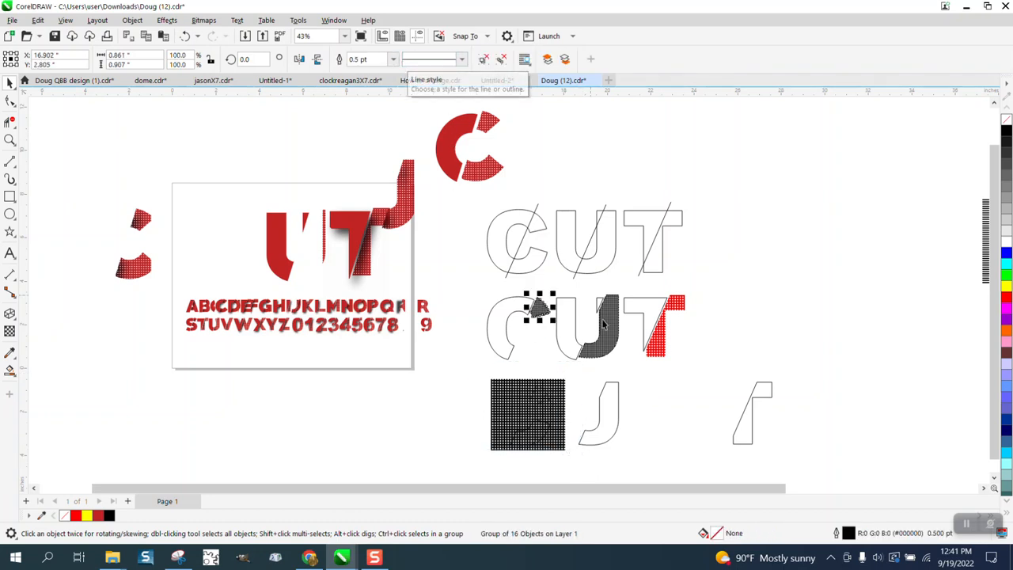
Intersect the grid square with the lower sliced C piece and move the result up into the middle-row C.
{"action": "left_click", "coordinate": [548, 401]}
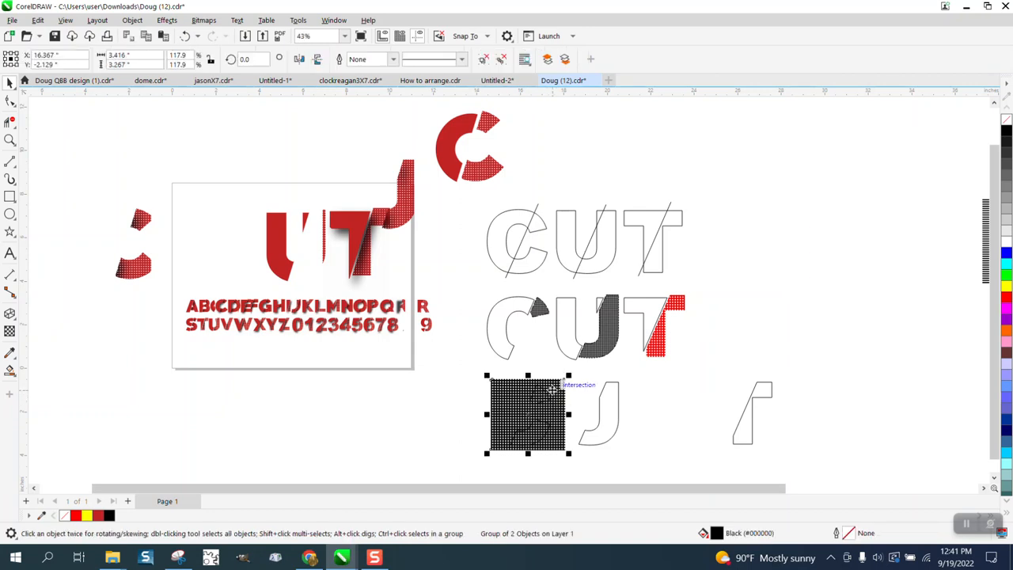
{"action": "left_click_drag", "start_coordinate": [509, 402], "coordinate": [396, 428]}
{"action": "left_click", "coordinate": [546, 397]}
{"action": "key", "text": "Right"}
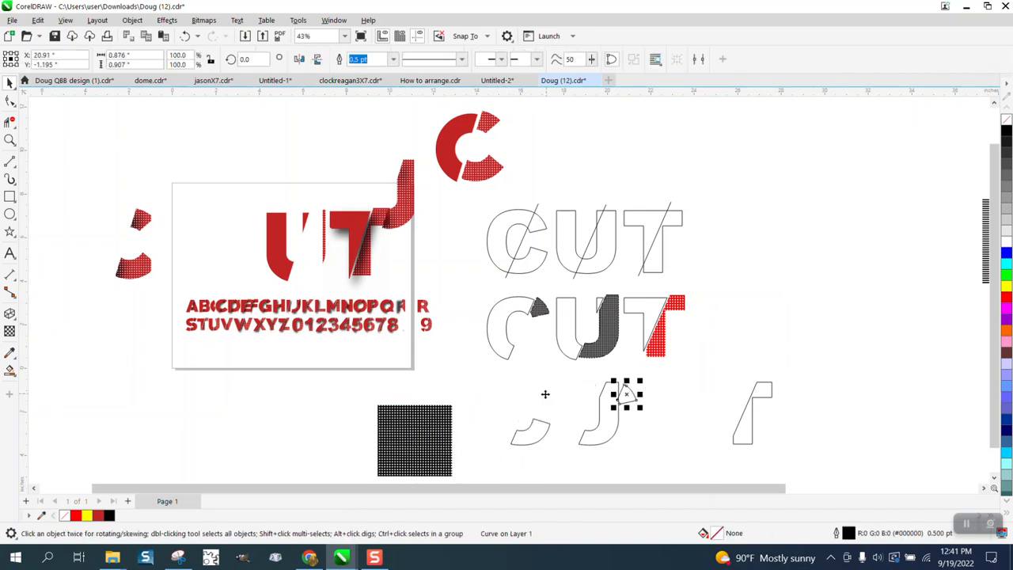
{"action": "left_click_drag", "start_coordinate": [436, 428], "coordinate": [547, 415]}
{"action": "scroll", "coordinate": [575, 488], "scroll_direction": "down", "scroll_amount": 1}
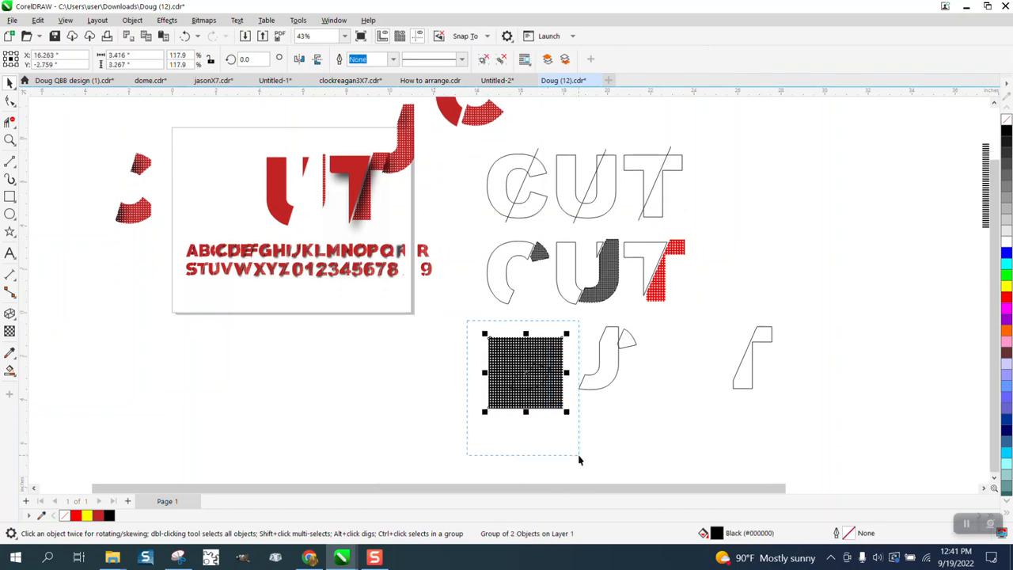
{"action": "key", "text": "ctrl+u"}
{"action": "left_click", "coordinate": [397, 60]}
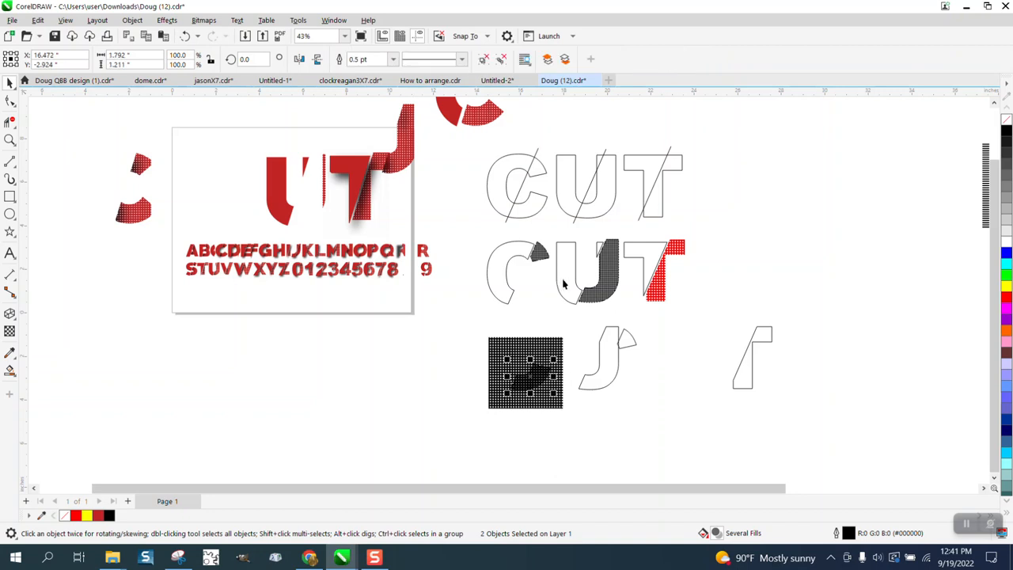
{"action": "left_click_drag", "start_coordinate": [571, 373], "coordinate": [566, 288]}
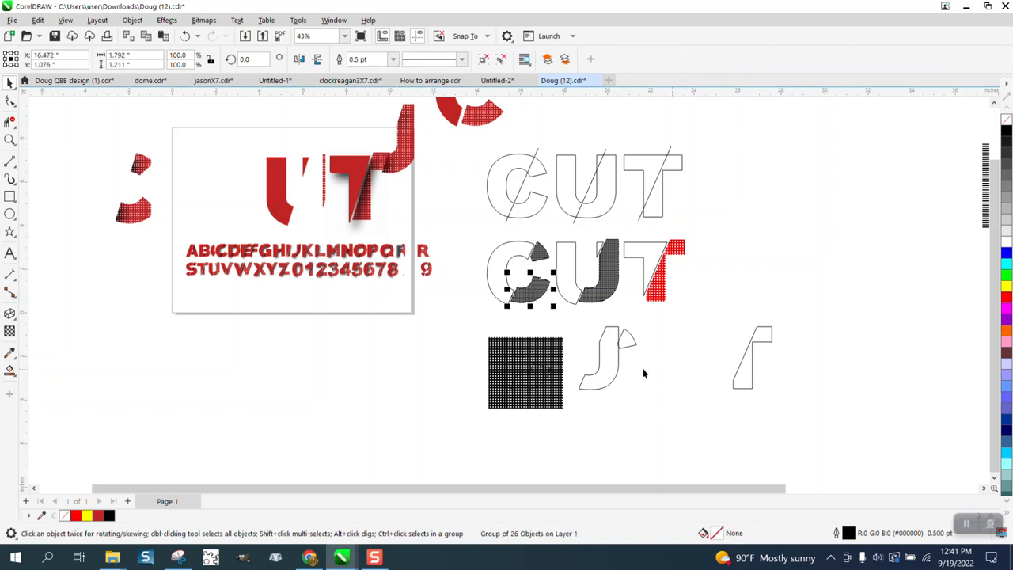
Select the grid square and leftover sliced pieces and nudge them far to the right, away from the letters.
{"action": "left_click_drag", "start_coordinate": [475, 314], "coordinate": [800, 411]}
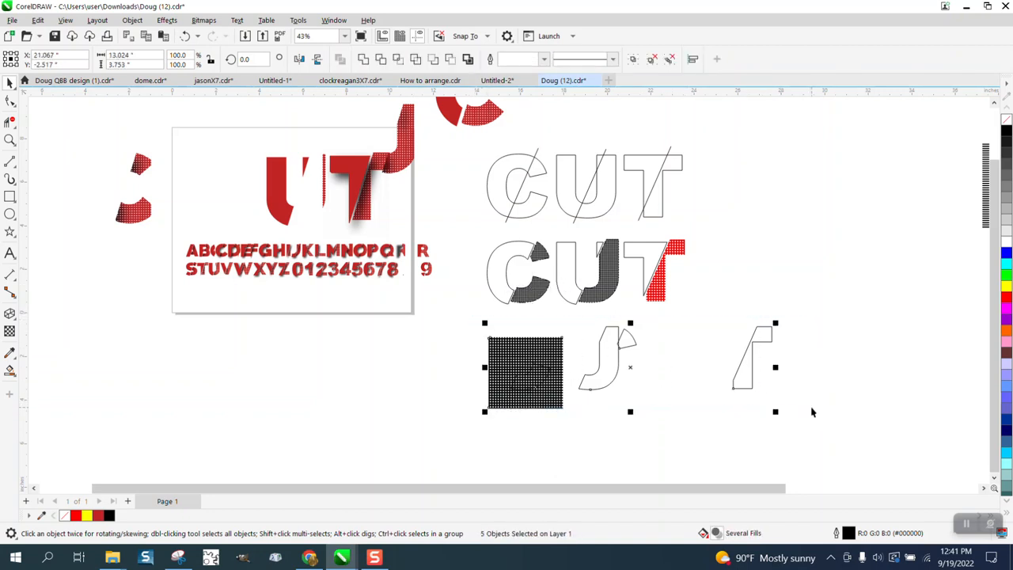
{"action": "key", "text": "Right"}
{"action": "key", "text": "Right"}
{"action": "key", "text": "Right"}
{"action": "key", "text": "Right"}
{"action": "key", "text": "Right"}
{"action": "key", "text": "Right"}
{"action": "key", "text": "Right"}
{"action": "key", "text": "Right"}
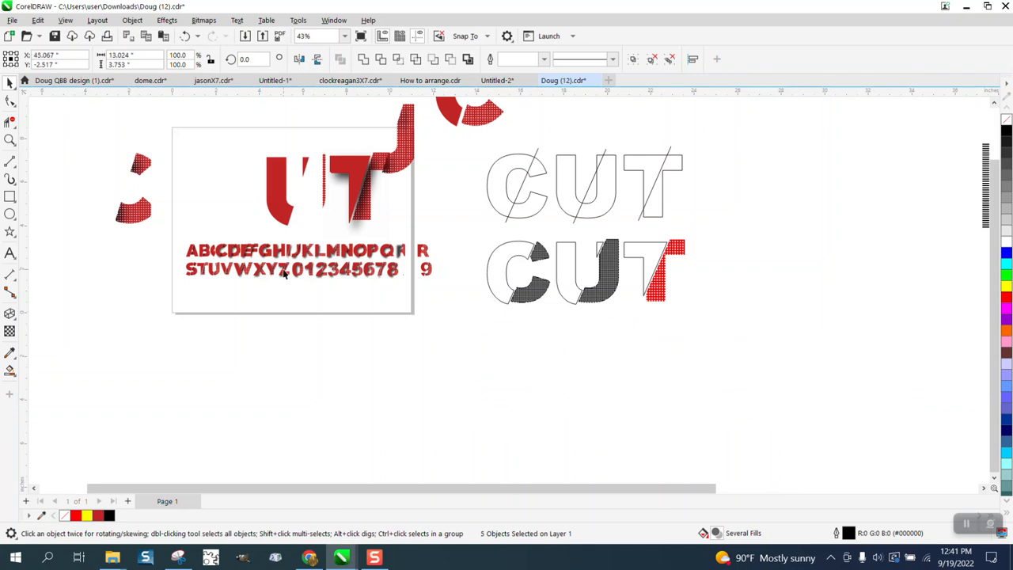
Zoom in on the middle-row CUT to inspect the textured letter pieces.
{"action": "left_click", "coordinate": [9, 139]}
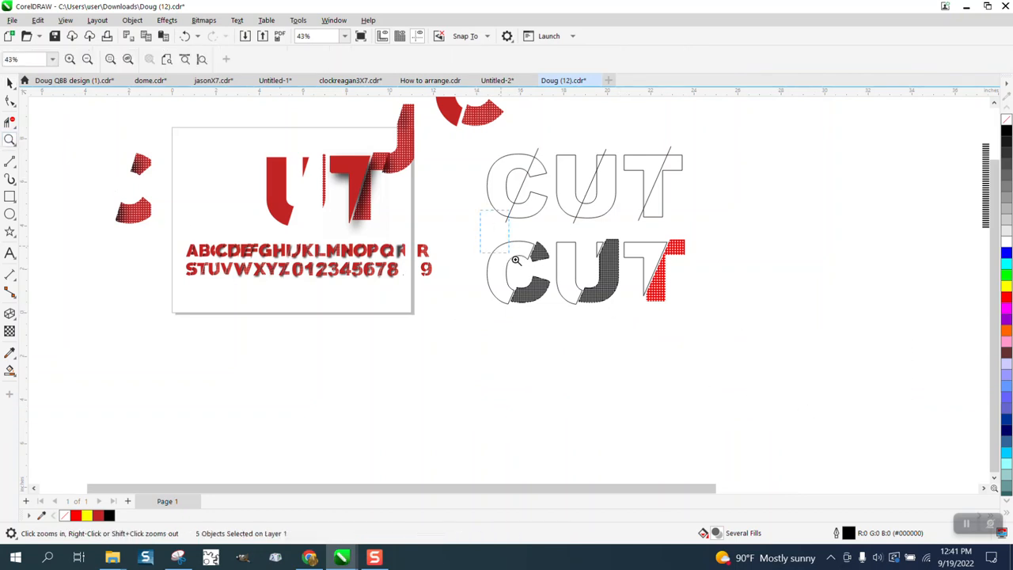
{"action": "left_click_drag", "start_coordinate": [515, 259], "coordinate": [804, 380]}
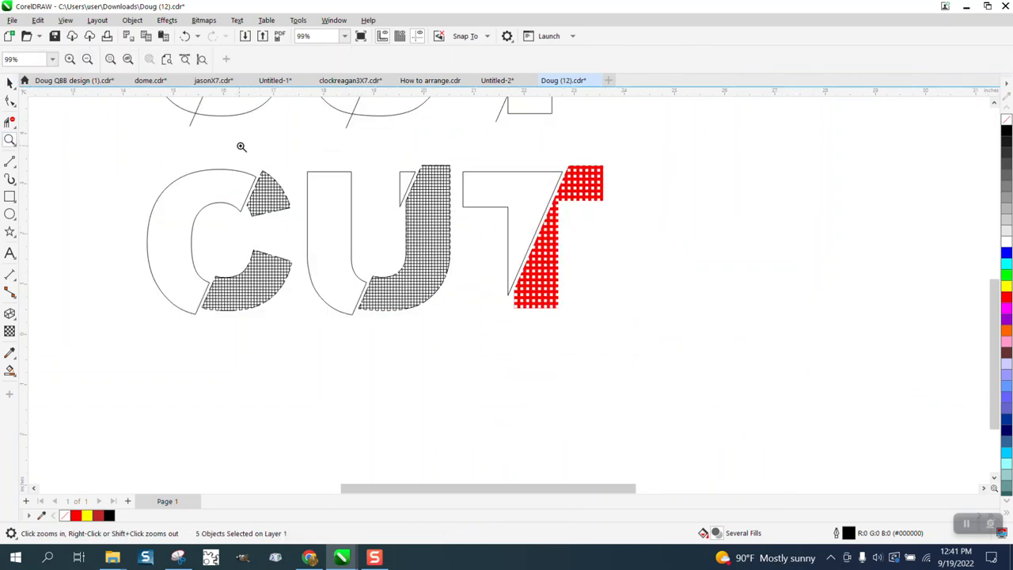
{"action": "left_click", "coordinate": [9, 82]}
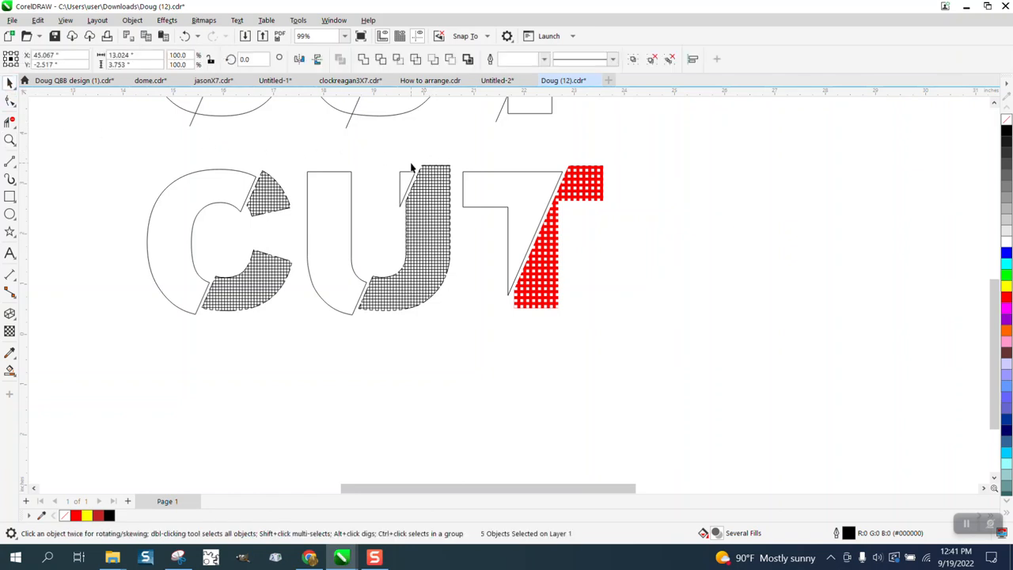
Fill the U's textured piece red and remove its outline.
{"action": "left_click", "coordinate": [440, 171]}
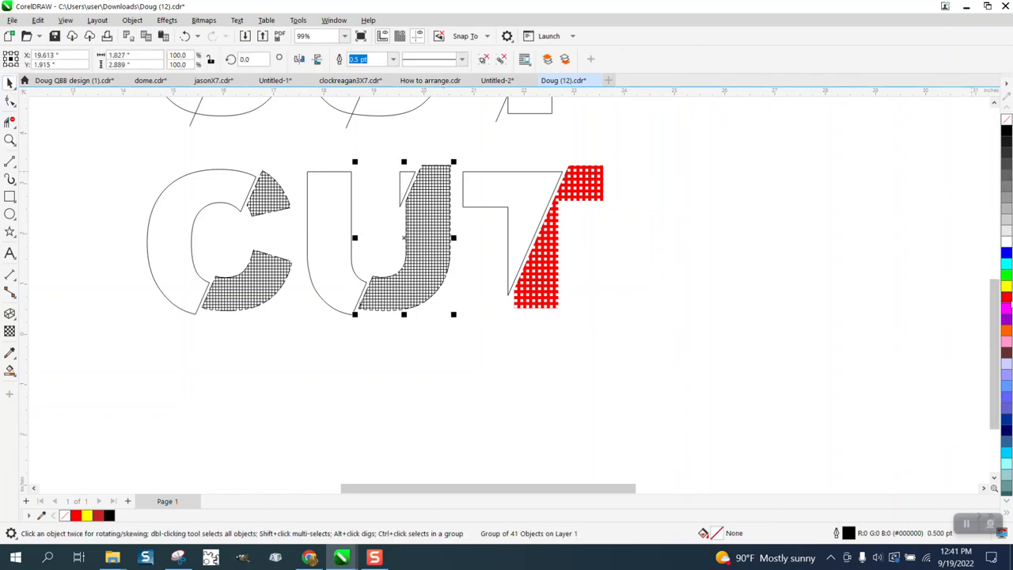
{"action": "left_click", "coordinate": [1008, 298]}
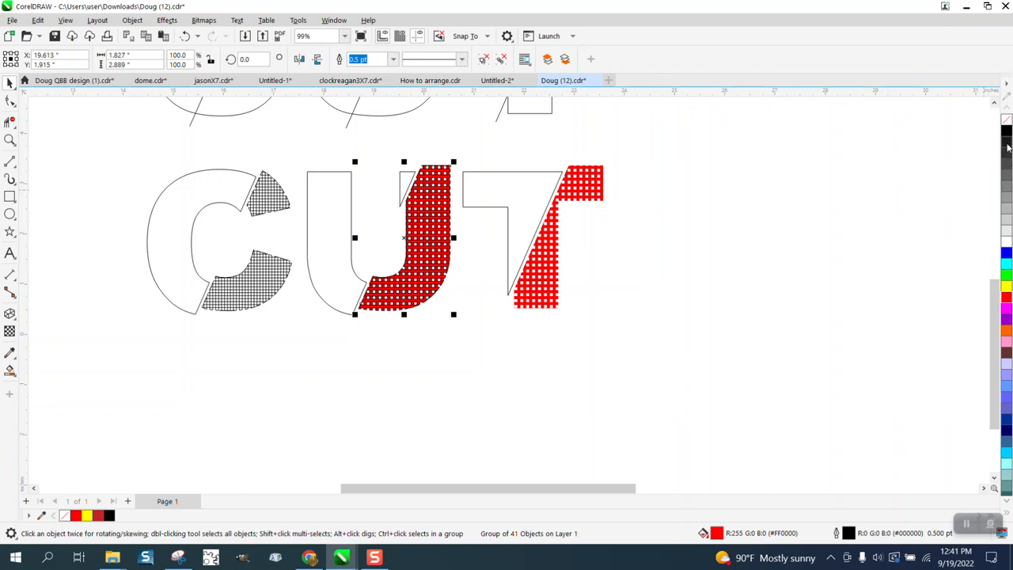
{"action": "right_click", "coordinate": [1006, 119]}
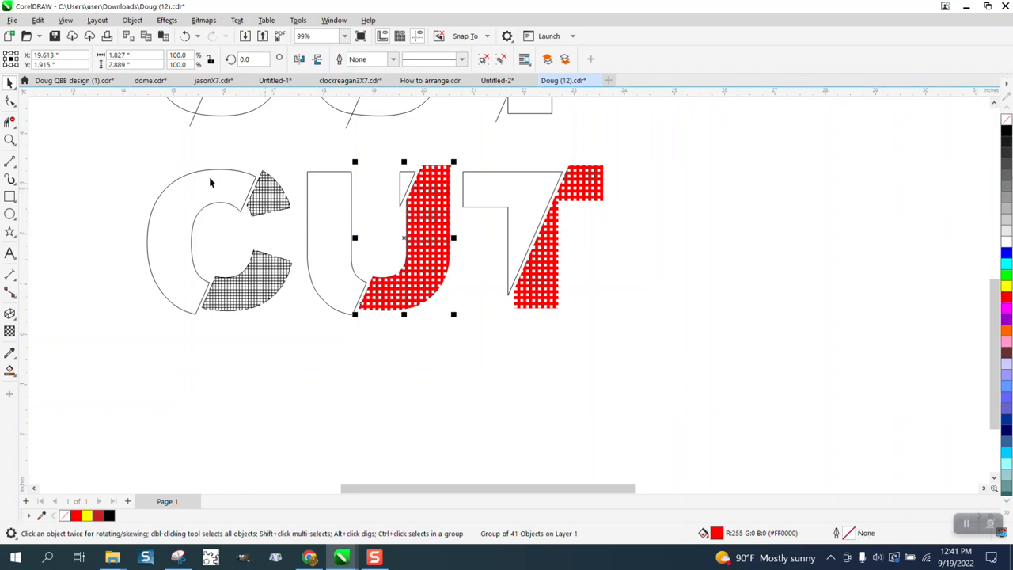
Fill both textured pieces of the C red and remove their outlines.
{"action": "mouse_move", "coordinate": [184, 148]}
{"action": "left_mouse_down"}
{"action": "mouse_move", "coordinate": [299, 342]}
{"action": "mouse_move", "coordinate": [310, 344]}
{"action": "left_mouse_up"}
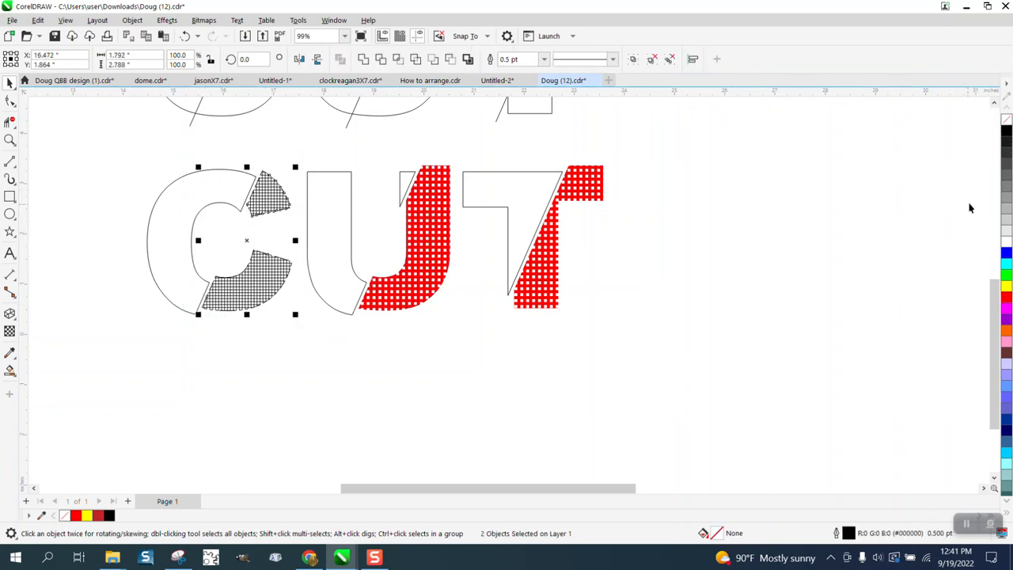
{"action": "left_click", "coordinate": [1006, 297]}
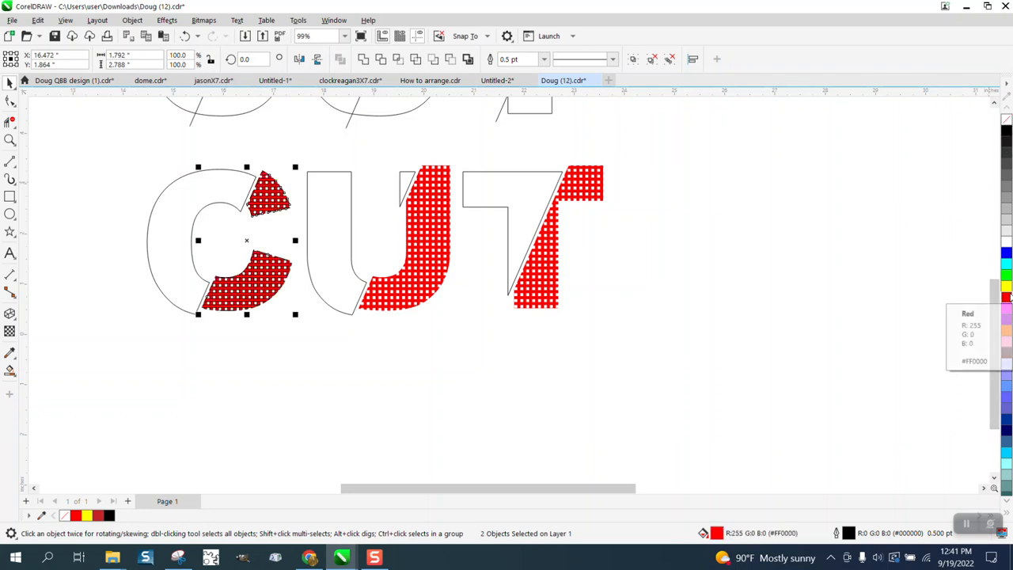
{"action": "right_click", "coordinate": [1006, 122]}
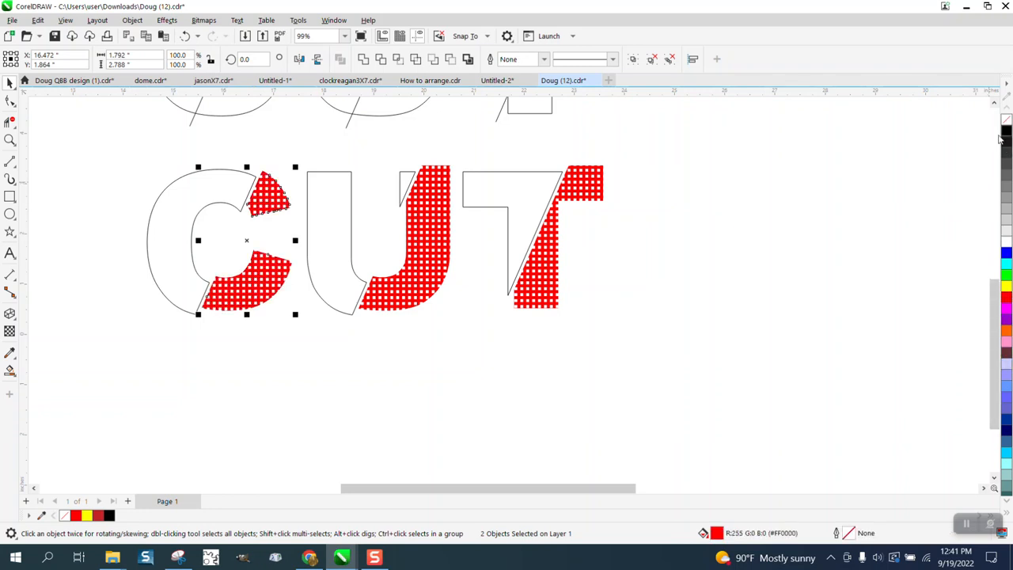
Sample the dark red colour of the reference design's letters with the eyedropper.
{"action": "scroll", "coordinate": [704, 338], "scroll_direction": "down", "scroll_amount": 2}
{"action": "scroll", "coordinate": [703, 338], "scroll_direction": "down", "scroll_amount": 1}
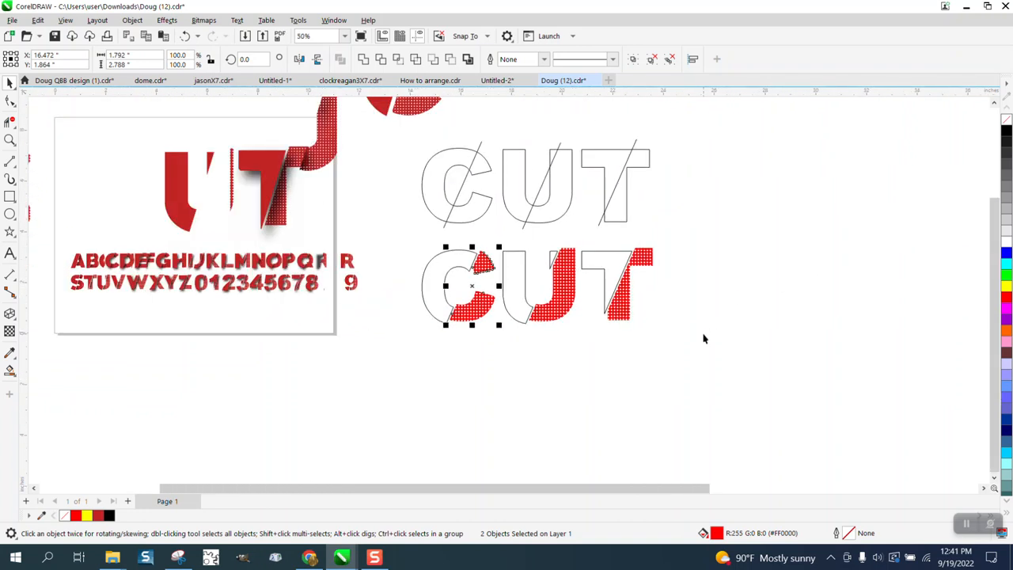
{"action": "left_click", "coordinate": [15, 360]}
{"action": "left_click", "coordinate": [65, 353]}
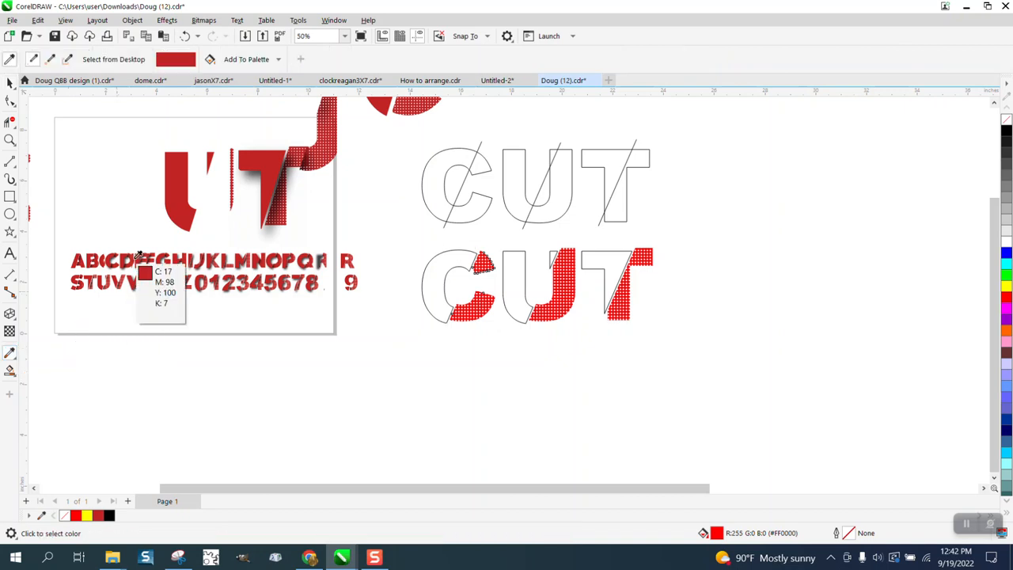
{"action": "left_click", "coordinate": [176, 204]}
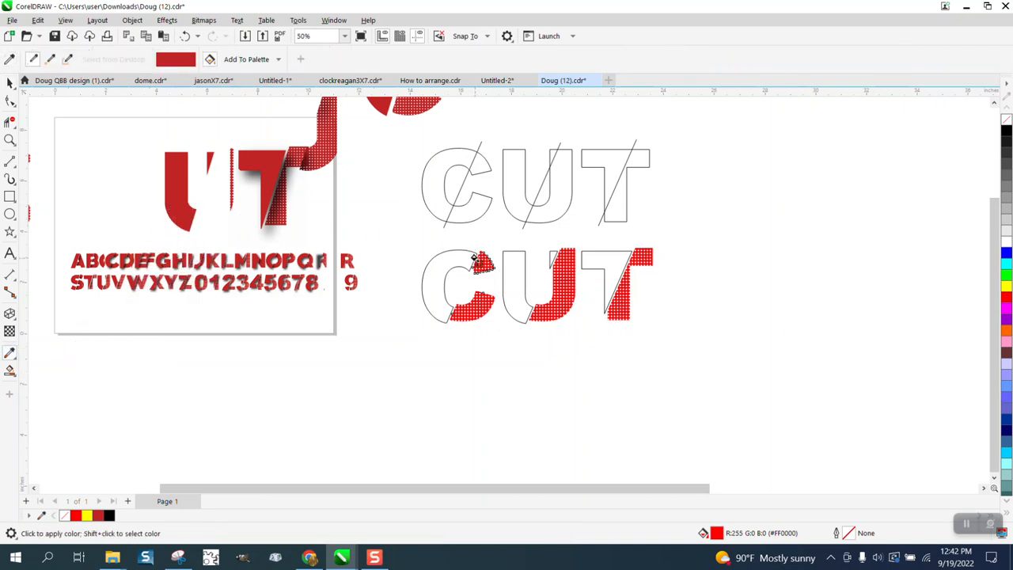
{"action": "left_click", "coordinate": [10, 139]}
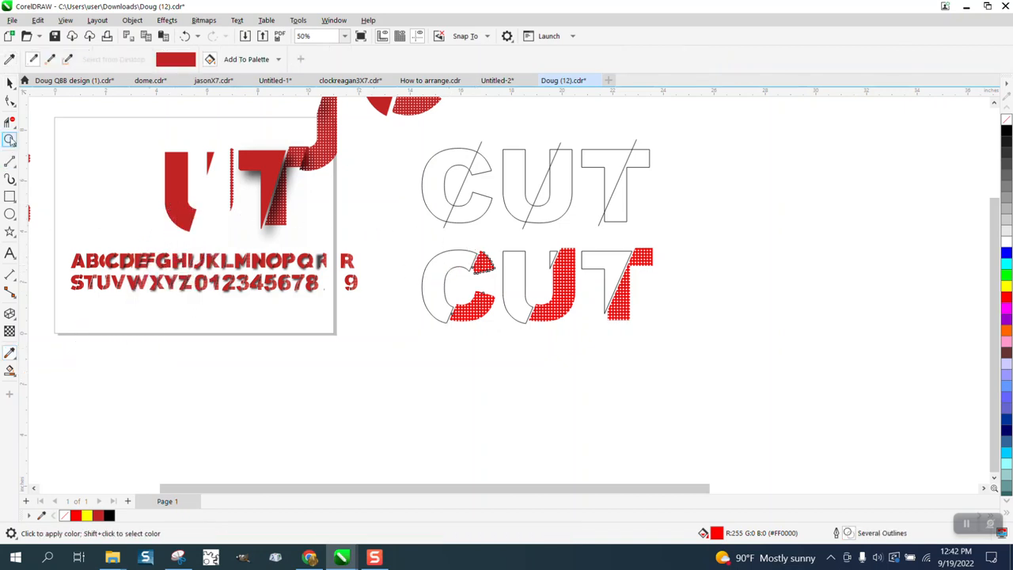
{"action": "left_click_drag", "start_coordinate": [592, 304], "coordinate": [466, 251]}
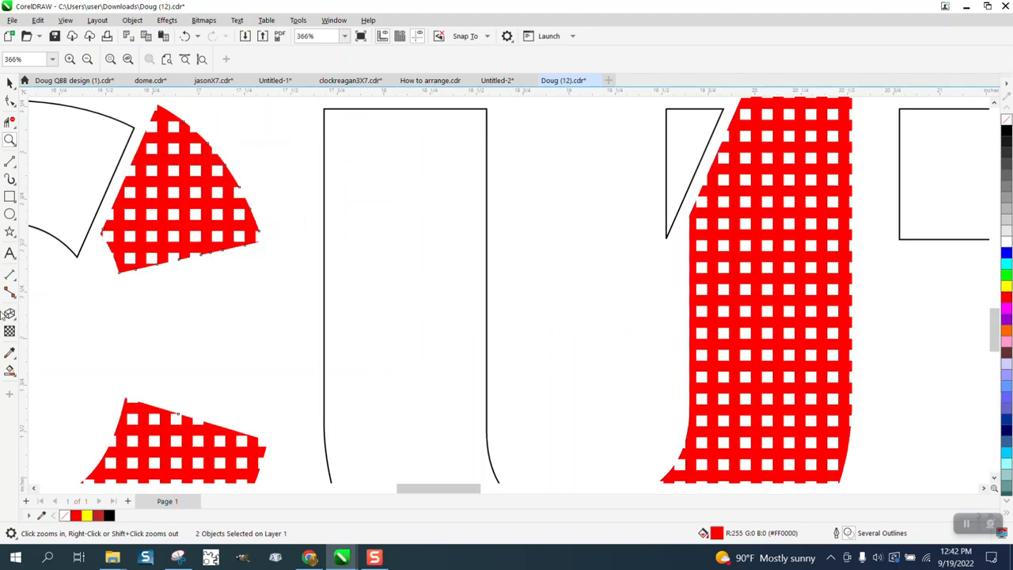
{"action": "left_click", "coordinate": [9, 352]}
{"action": "scroll", "coordinate": [310, 269], "scroll_direction": "down", "scroll_amount": 6}
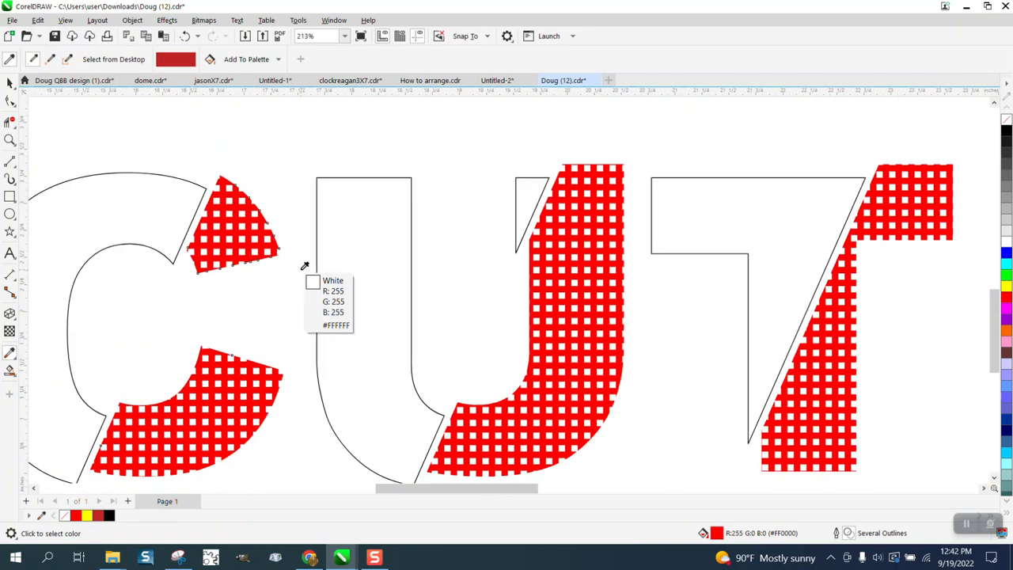
{"action": "scroll", "coordinate": [308, 261], "scroll_direction": "down", "scroll_amount": 1}
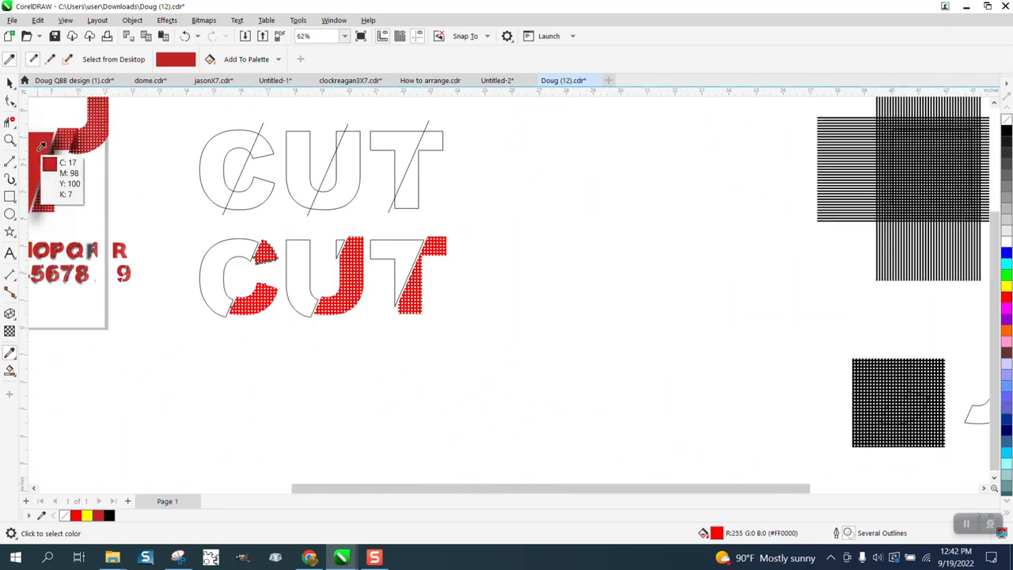
Move a red piece from the reference design beside the letters and sample its colour.
{"action": "left_click", "coordinate": [9, 82]}
{"action": "mouse_move", "coordinate": [36, 148]}
{"action": "left_mouse_down"}
{"action": "mouse_move", "coordinate": [144, 237]}
{"action": "mouse_move", "coordinate": [155, 262]}
{"action": "mouse_move", "coordinate": [187, 250]}
{"action": "mouse_move", "coordinate": [509, 355]}
{"action": "left_mouse_up"}
{"action": "left_click", "coordinate": [9, 139]}
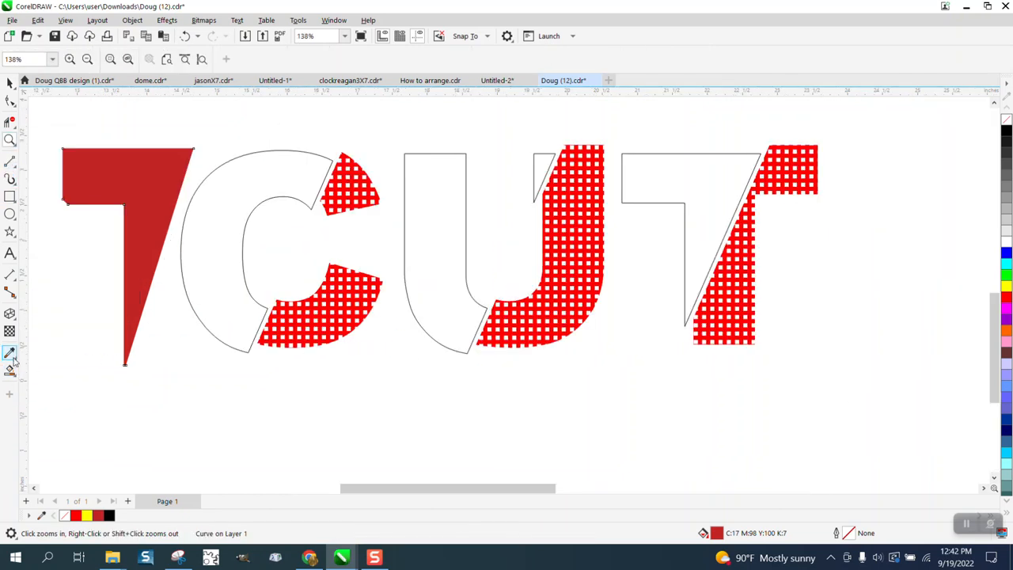
{"action": "left_click", "coordinate": [10, 353]}
{"action": "left_click", "coordinate": [147, 215]}
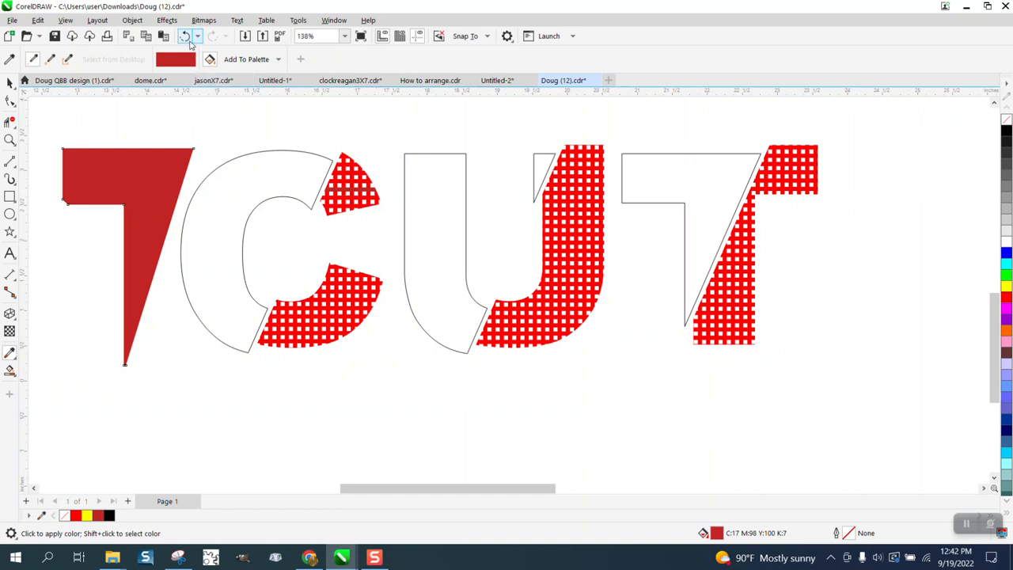
{"action": "left_click", "coordinate": [186, 36]}
Fill the outlined C, U, small U sliver and T shapes bright red.
{"action": "left_click", "coordinate": [11, 81]}
{"action": "left_click", "coordinate": [223, 186]}
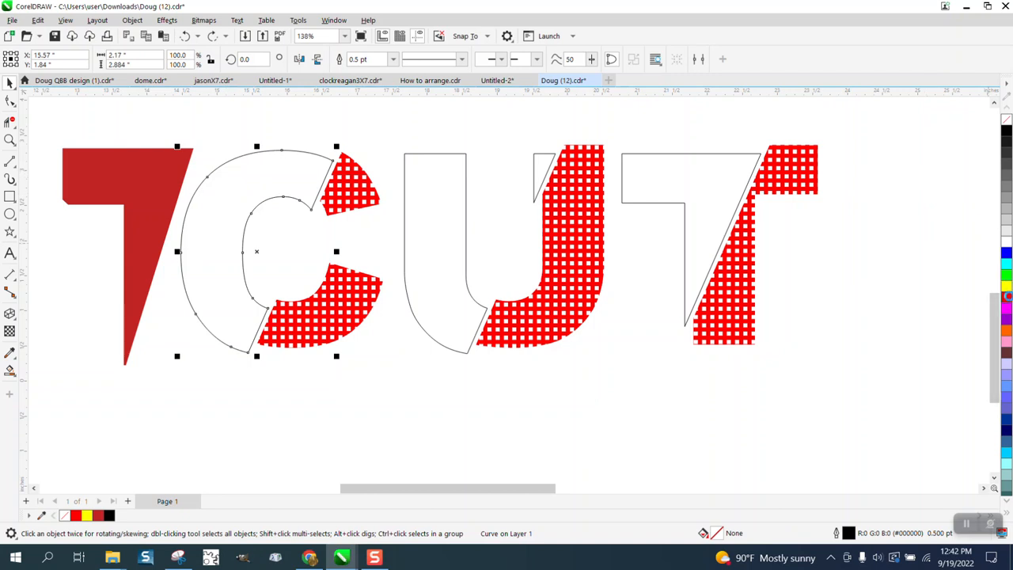
{"action": "left_click", "coordinate": [1006, 297]}
{"action": "left_click", "coordinate": [467, 242]}
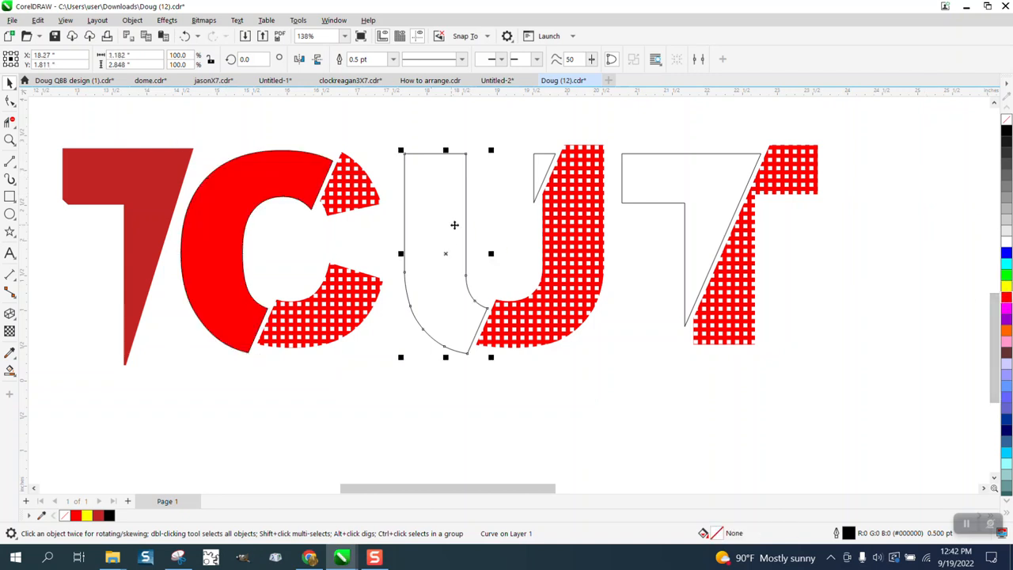
{"action": "left_click", "coordinate": [1006, 298]}
{"action": "left_click", "coordinate": [535, 178]}
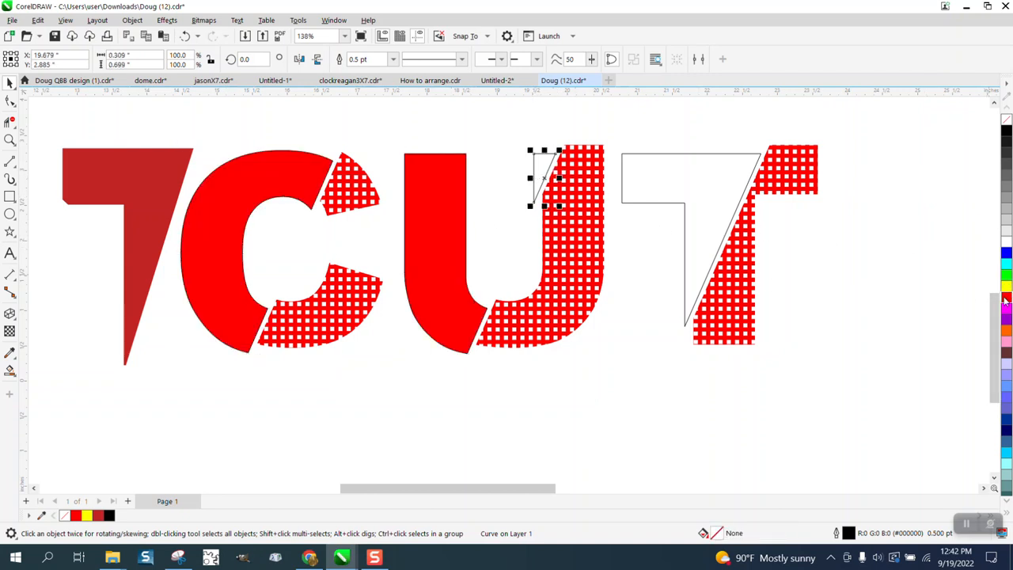
{"action": "left_click", "coordinate": [1007, 299]}
{"action": "left_click", "coordinate": [692, 219]}
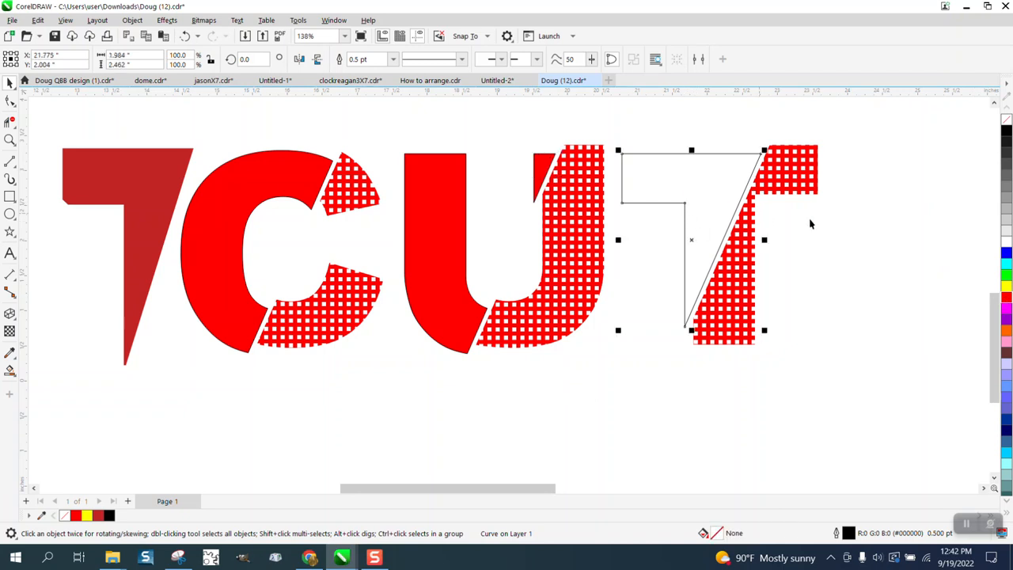
{"action": "left_click", "coordinate": [1007, 298]}
Apply the sampled reference dark red to the C and U letter bodies with the eyedropper.
{"action": "scroll", "coordinate": [337, 295], "scroll_direction": "down", "scroll_amount": 1}
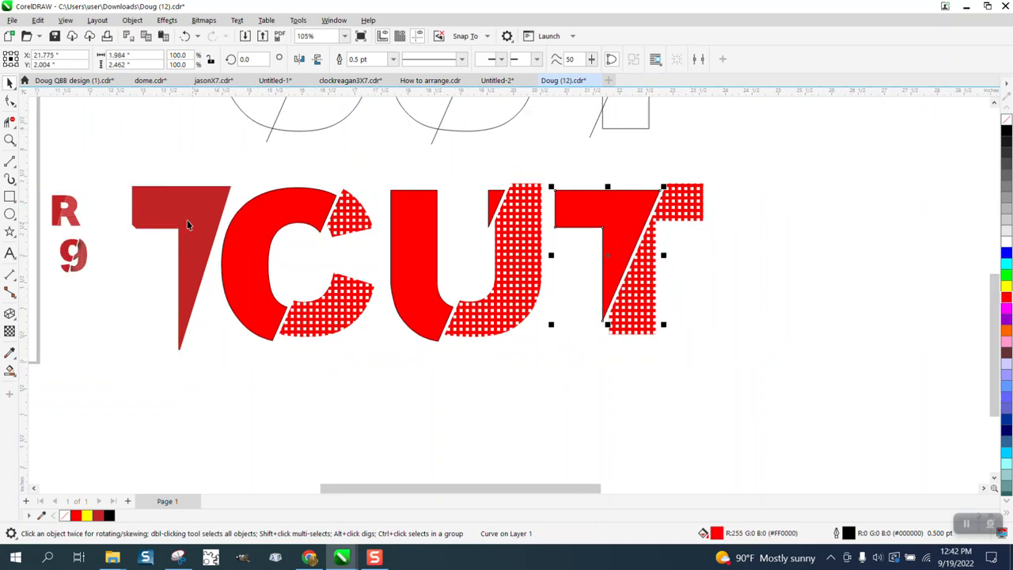
{"action": "left_click_drag", "start_coordinate": [187, 224], "coordinate": [147, 219]}
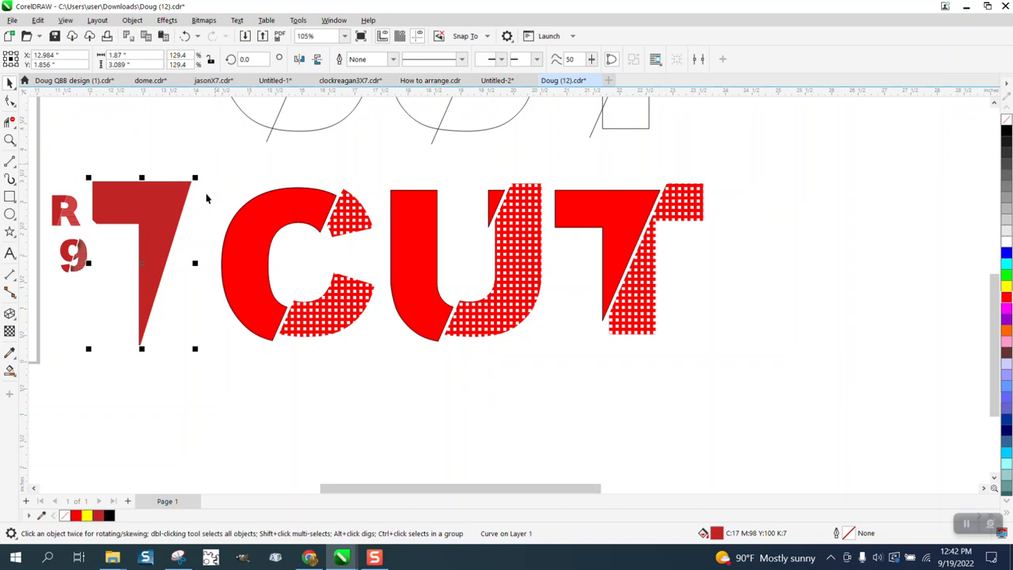
{"action": "left_click_drag", "start_coordinate": [212, 167], "coordinate": [620, 360]}
{"action": "left_click_drag", "start_coordinate": [753, 371], "coordinate": [781, 372]}
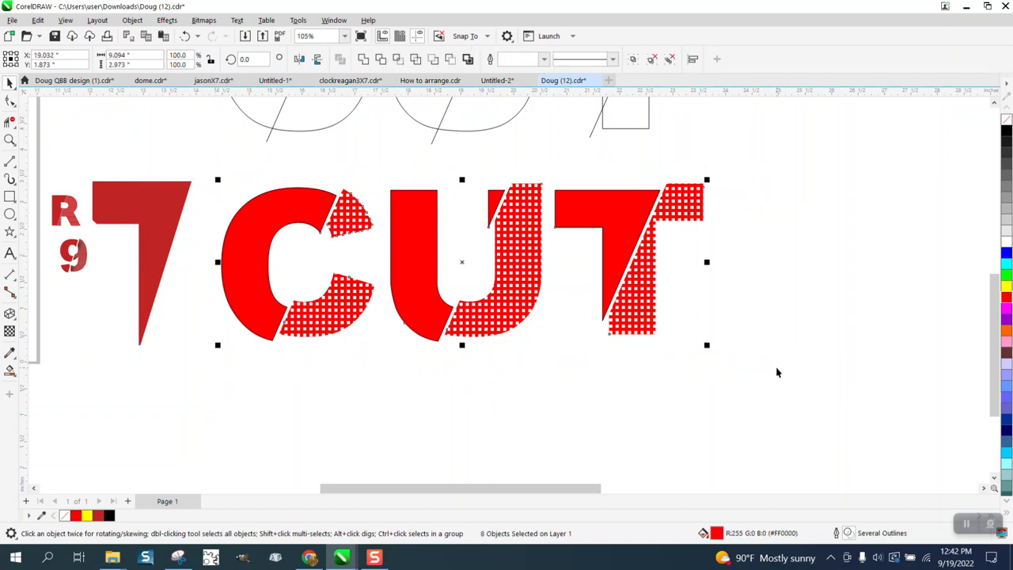
{"action": "left_click", "coordinate": [9, 352]}
{"action": "left_click", "coordinate": [163, 245]}
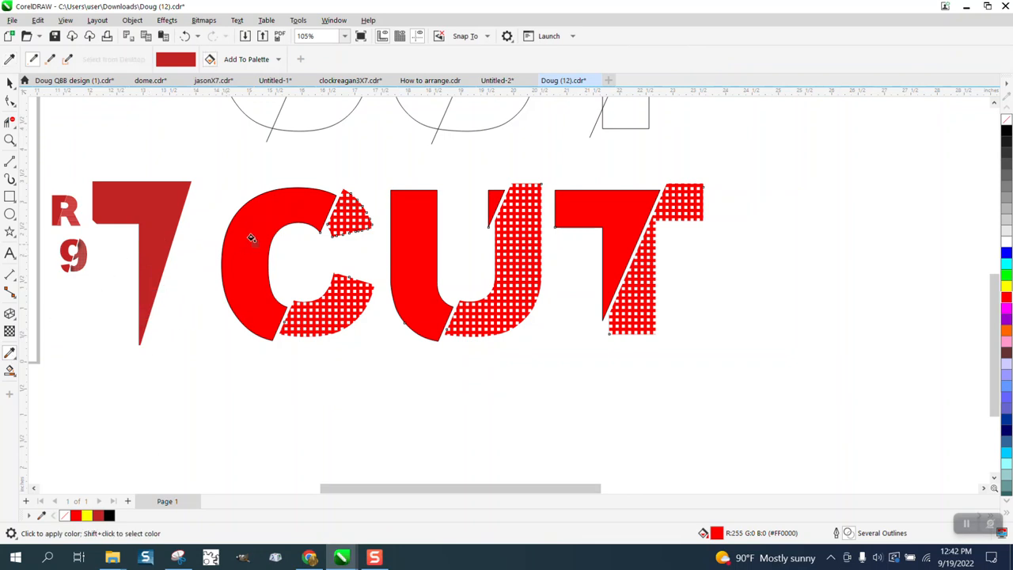
{"action": "left_click", "coordinate": [255, 236]}
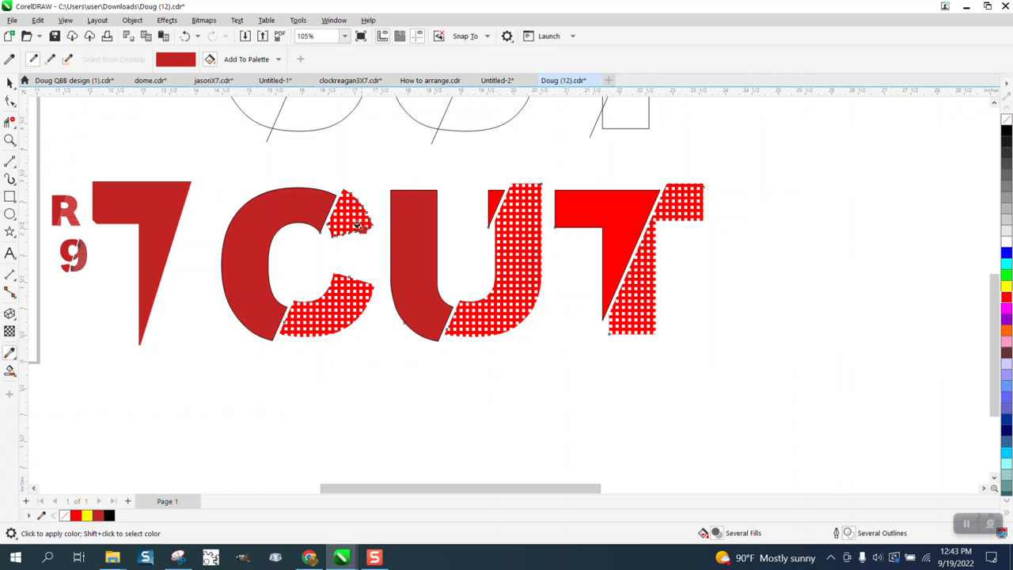
Give the C's lower textured piece no fill and black grid lines.
{"action": "left_click", "coordinate": [10, 83]}
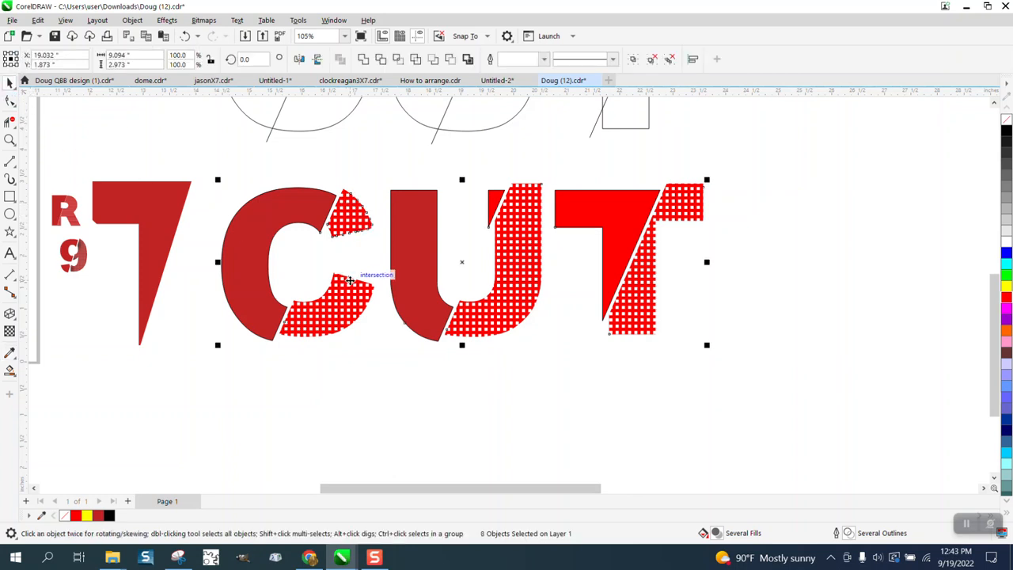
{"action": "left_click", "coordinate": [368, 351]}
{"action": "left_click", "coordinate": [372, 305]}
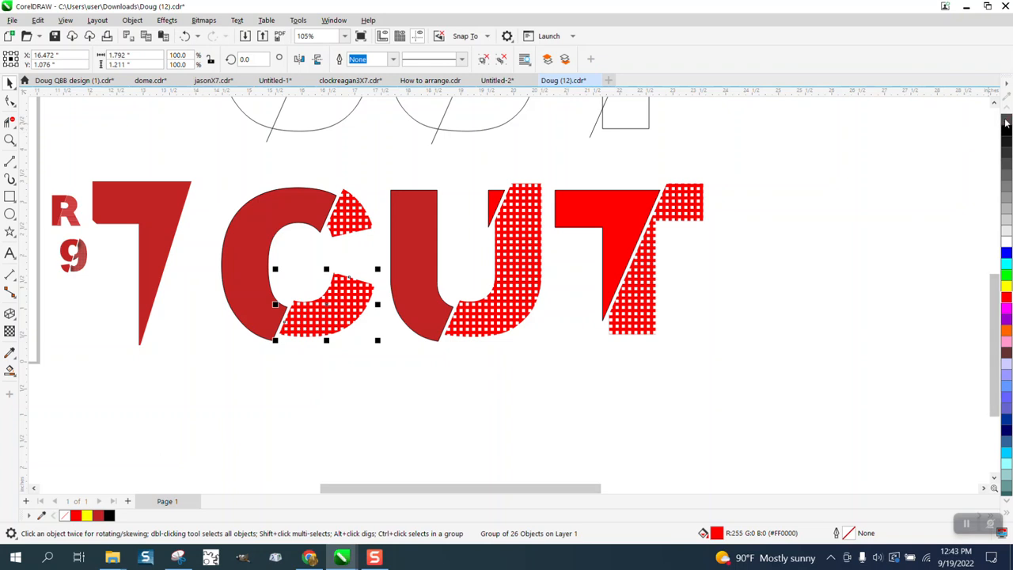
{"action": "left_click", "coordinate": [1006, 119]}
{"action": "right_click", "coordinate": [1006, 133]}
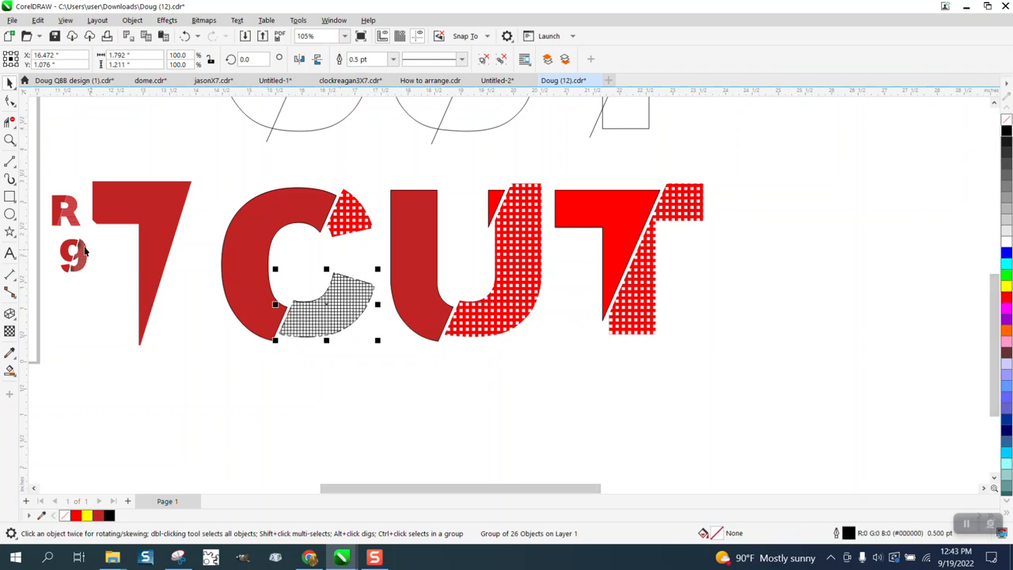
Undo the recent fills, intersections and moves back to the plain outlined sliced letters.
{"action": "left_click", "coordinate": [10, 140]}
{"action": "left_click_drag", "start_coordinate": [294, 262], "coordinate": [451, 351]}
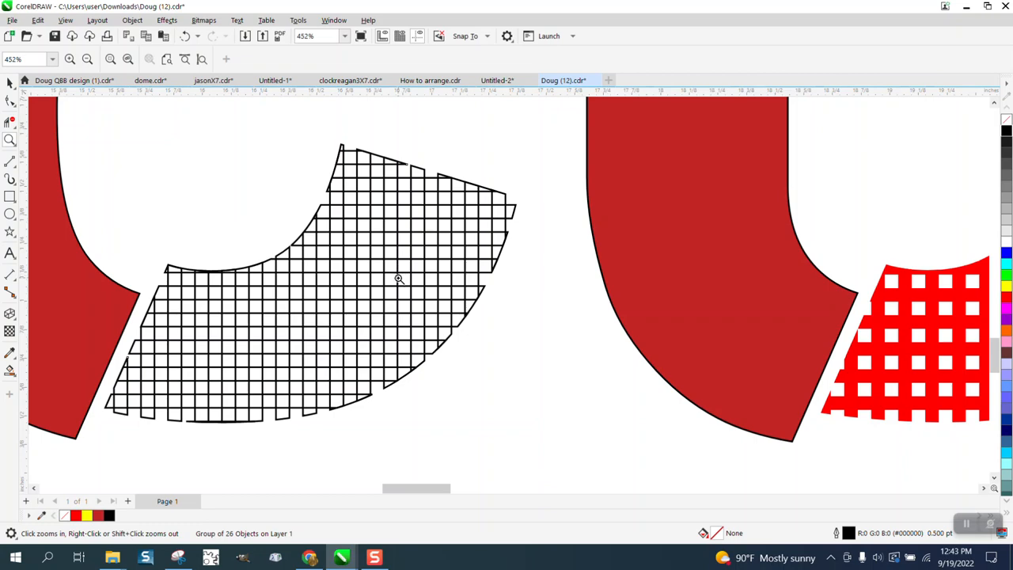
{"action": "scroll", "coordinate": [193, 323], "scroll_direction": "down", "scroll_amount": 2}
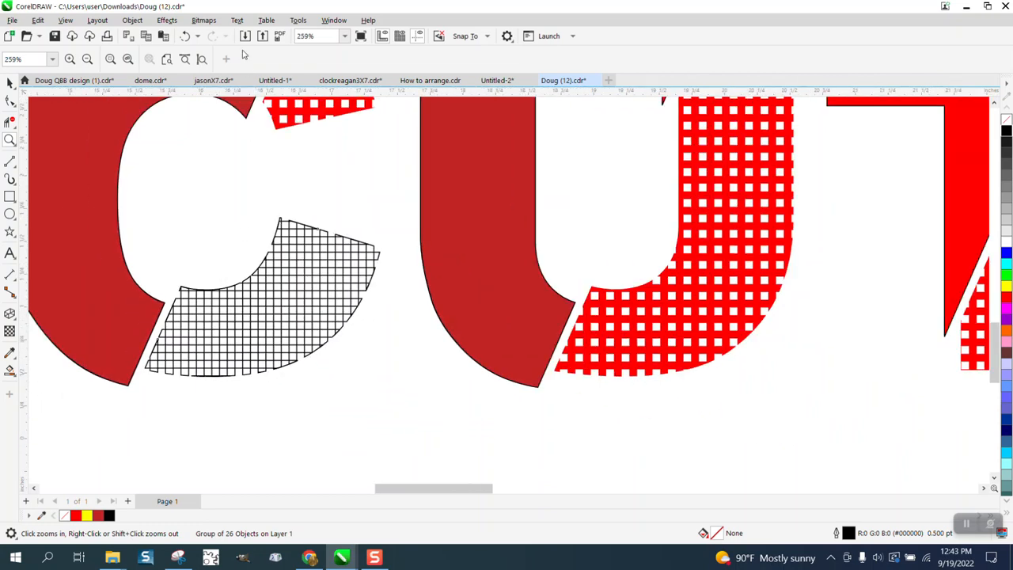
{"action": "left_click", "coordinate": [184, 36]}
{"action": "scroll", "coordinate": [287, 171], "scroll_direction": "down", "scroll_amount": 3}
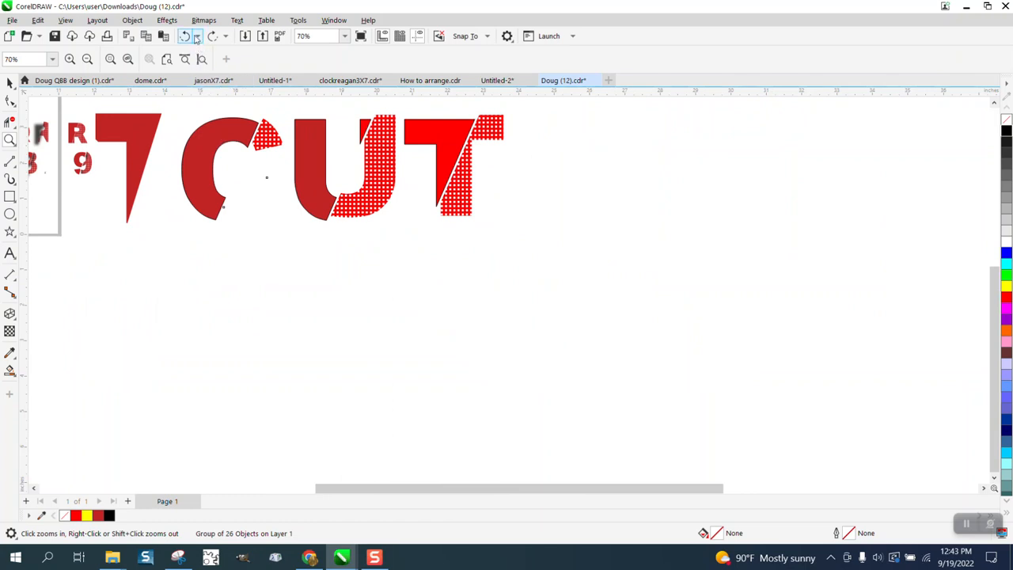
{"action": "left_click", "coordinate": [197, 38]}
{"action": "scroll", "coordinate": [242, 168], "scroll_direction": "down", "scroll_amount": 10}
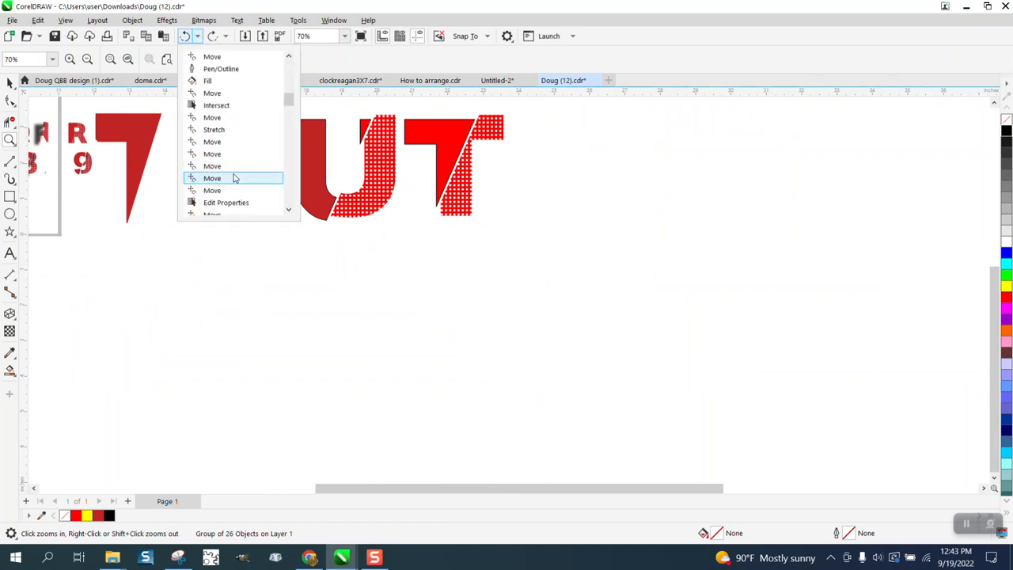
{"action": "left_click", "coordinate": [217, 178]}
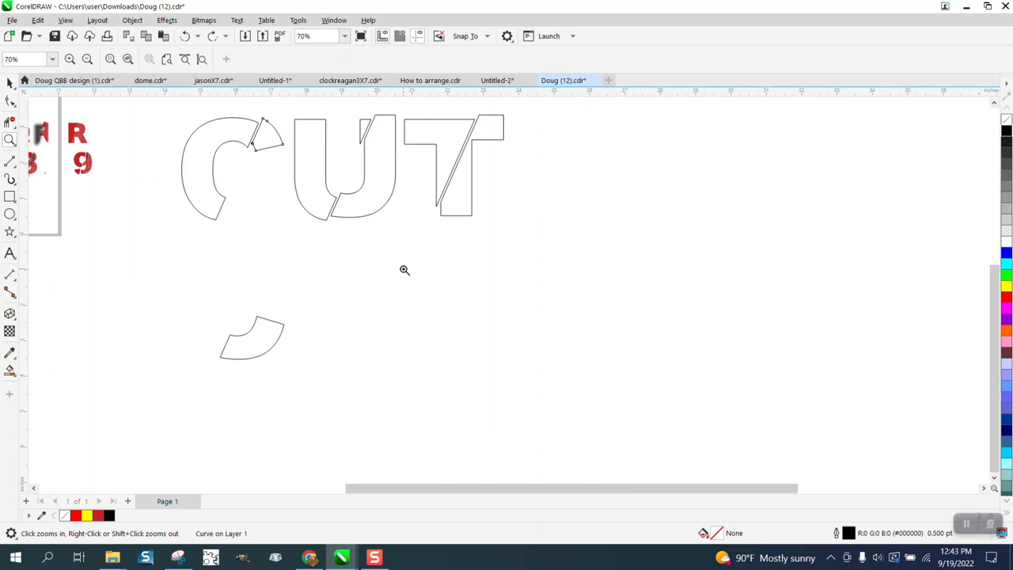
{"action": "scroll", "coordinate": [645, 279], "scroll_direction": "down", "scroll_amount": 4}
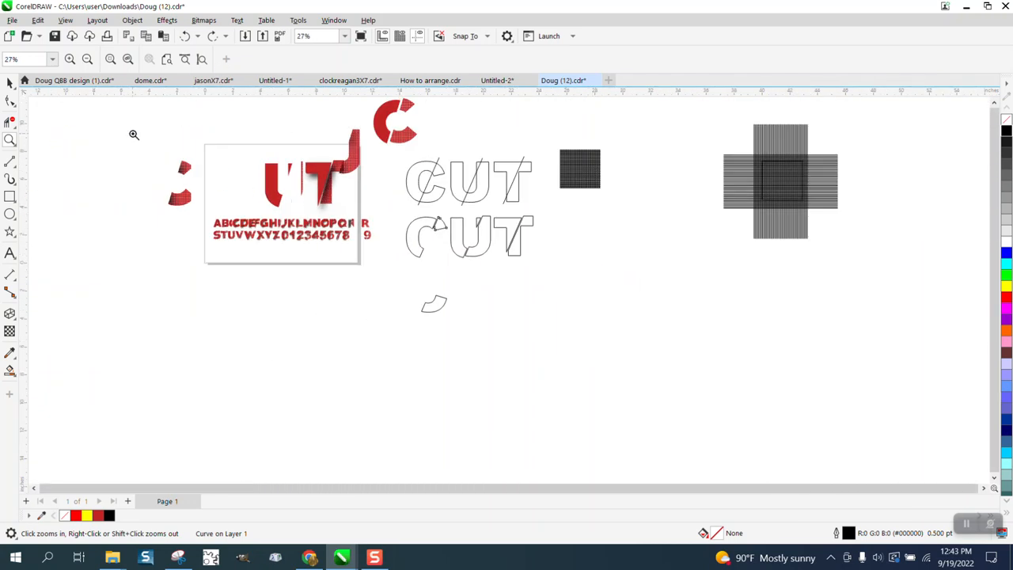
{"action": "left_click", "coordinate": [184, 35]}
Nudge the lower sliced pieces of the C, U and T downward, away from their upper parts.
{"action": "left_click", "coordinate": [10, 82]}
{"action": "left_click", "coordinate": [435, 255]}
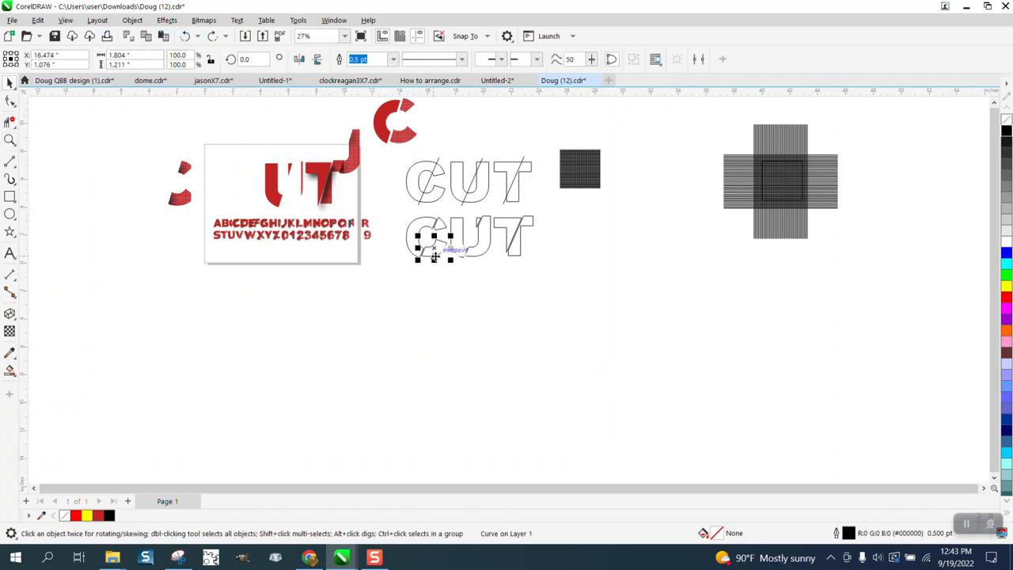
{"action": "key", "text": "ctrl+shift+z"}
{"action": "left_click", "coordinate": [444, 229]}
{"action": "key", "text": "Down"}
{"action": "left_click", "coordinate": [479, 251]}
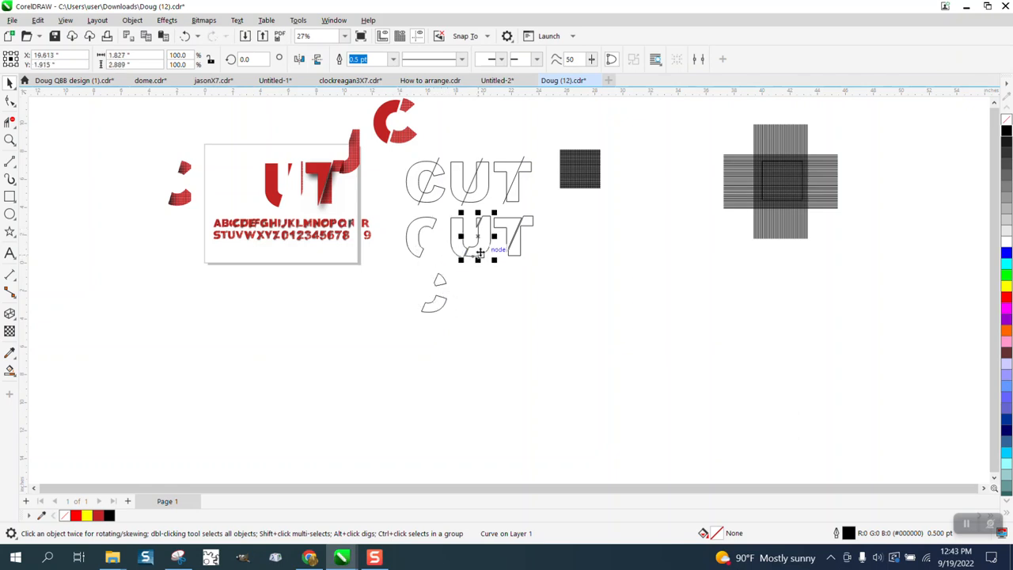
{"action": "key", "text": "Down"}
{"action": "left_click", "coordinate": [518, 251]}
{"action": "key", "text": "Down"}
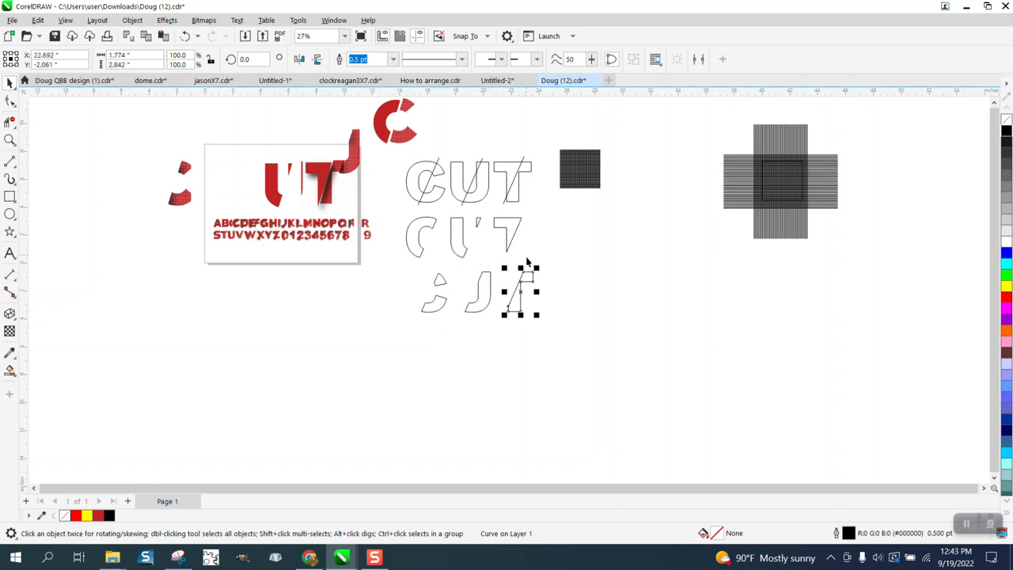
Move the grid texture square below the letters and fill it bright red.
{"action": "left_click_drag", "start_coordinate": [579, 184], "coordinate": [581, 283]}
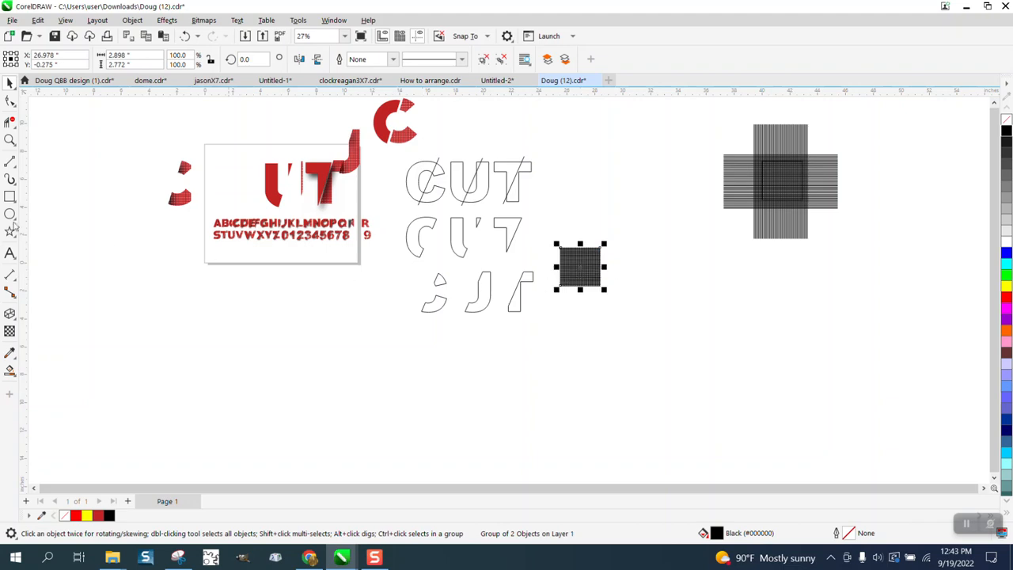
{"action": "left_click", "coordinate": [9, 139]}
{"action": "left_click_drag", "start_coordinate": [562, 243], "coordinate": [601, 287]}
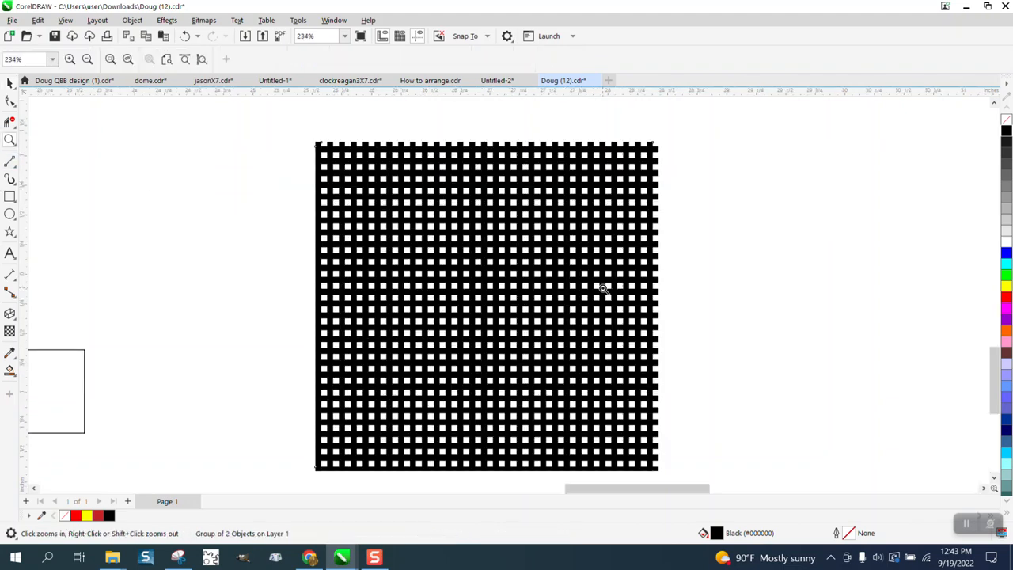
{"action": "scroll", "coordinate": [446, 278], "scroll_direction": "down", "scroll_amount": 3}
{"action": "left_click", "coordinate": [10, 83]}
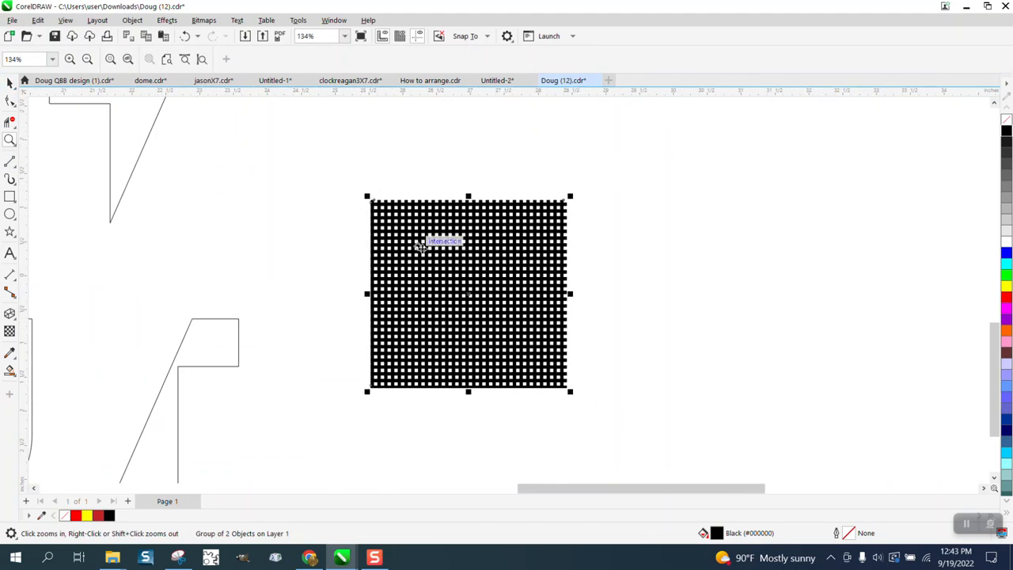
{"action": "scroll", "coordinate": [519, 291], "scroll_direction": "down", "scroll_amount": 3}
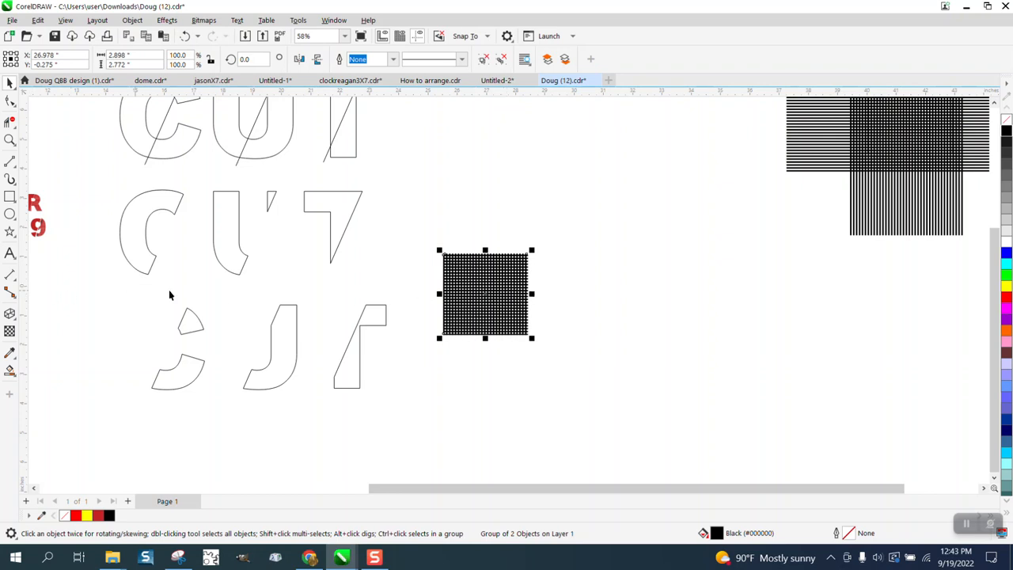
{"action": "left_click", "coordinate": [1006, 299]}
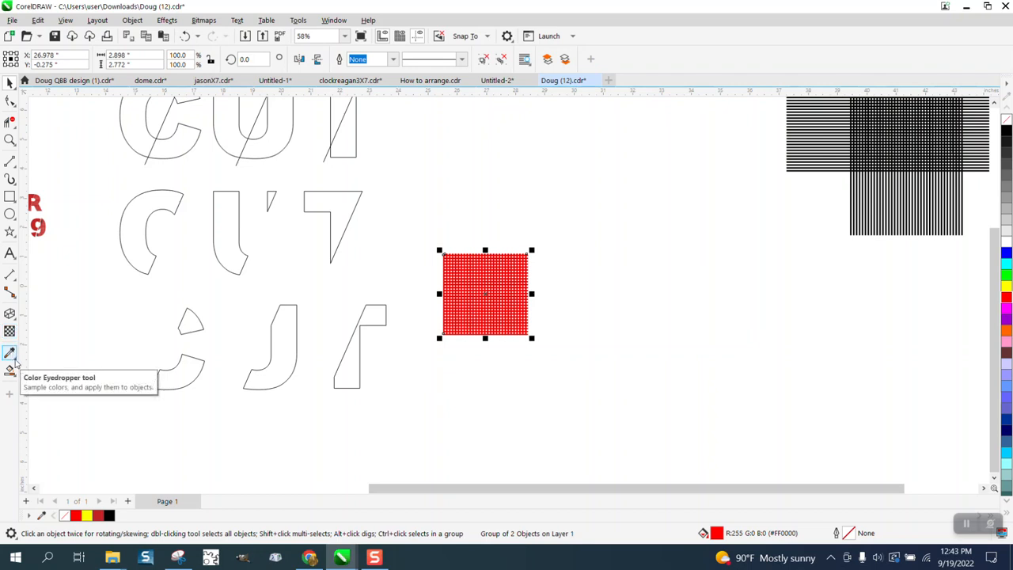
Sample the reference design's dark red with the eyedropper and apply it to the grid square.
{"action": "left_click", "coordinate": [10, 354]}
{"action": "left_click", "coordinate": [48, 354]}
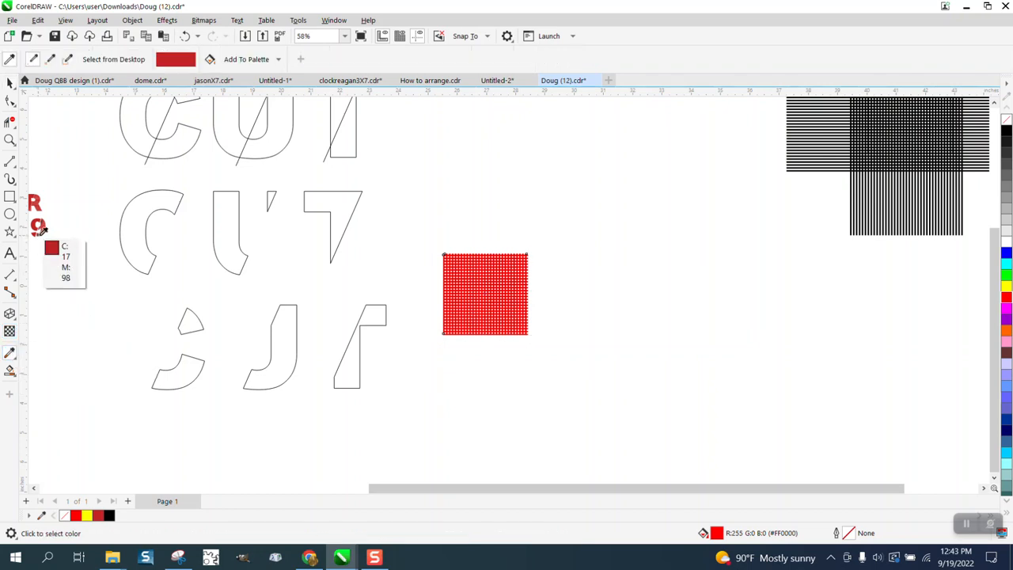
{"action": "left_click", "coordinate": [41, 229]}
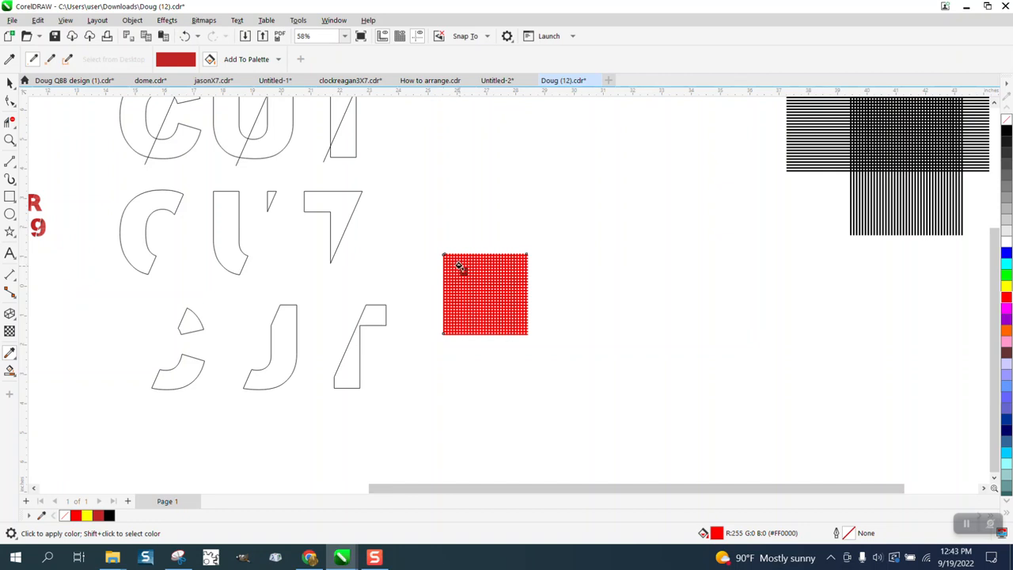
{"action": "left_click", "coordinate": [461, 266]}
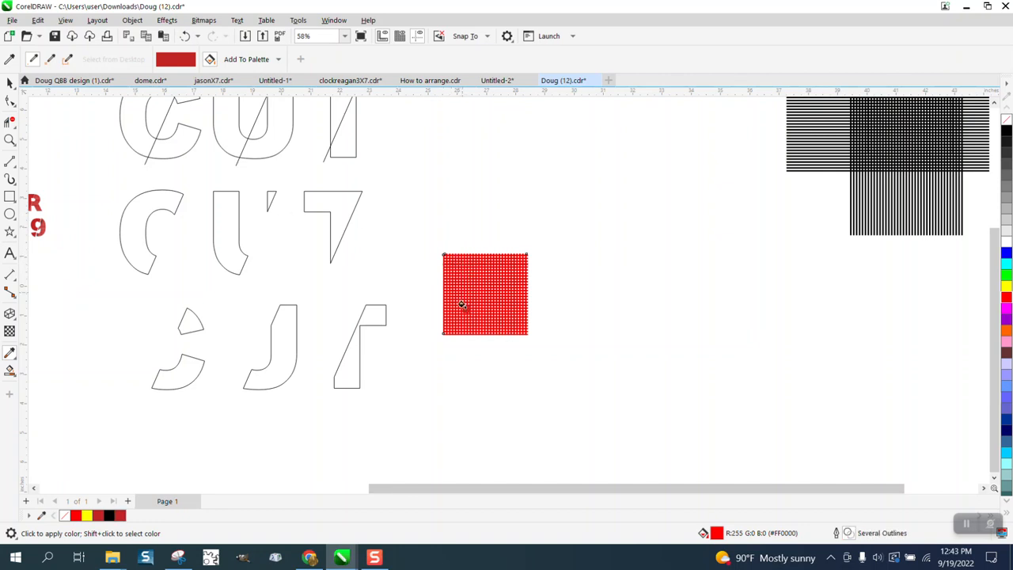
Undo the grid square's colour changes and move.
{"action": "left_click", "coordinate": [9, 82]}
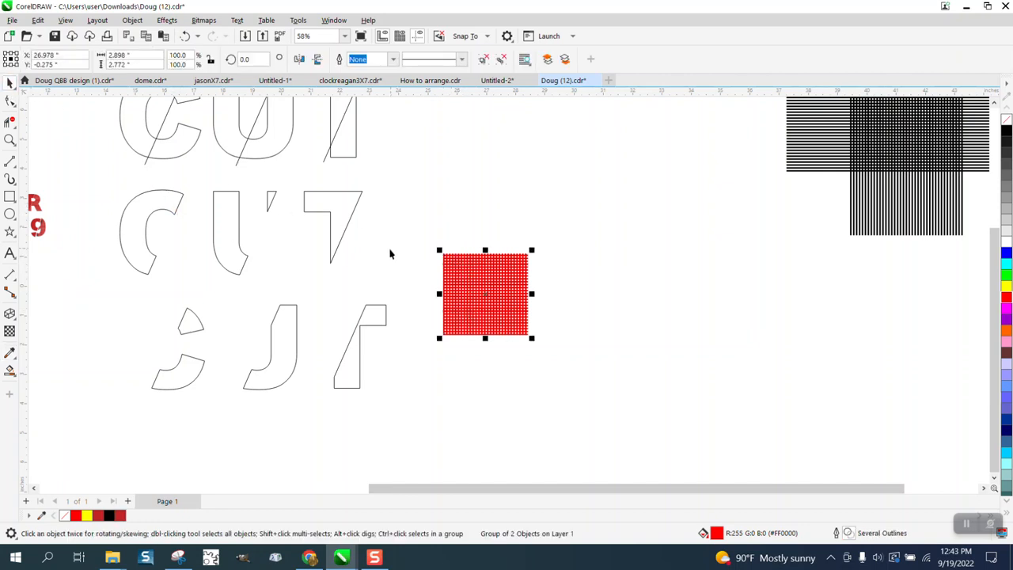
{"action": "left_click", "coordinate": [18, 140]}
{"action": "left_click_drag", "start_coordinate": [436, 262], "coordinate": [595, 348]}
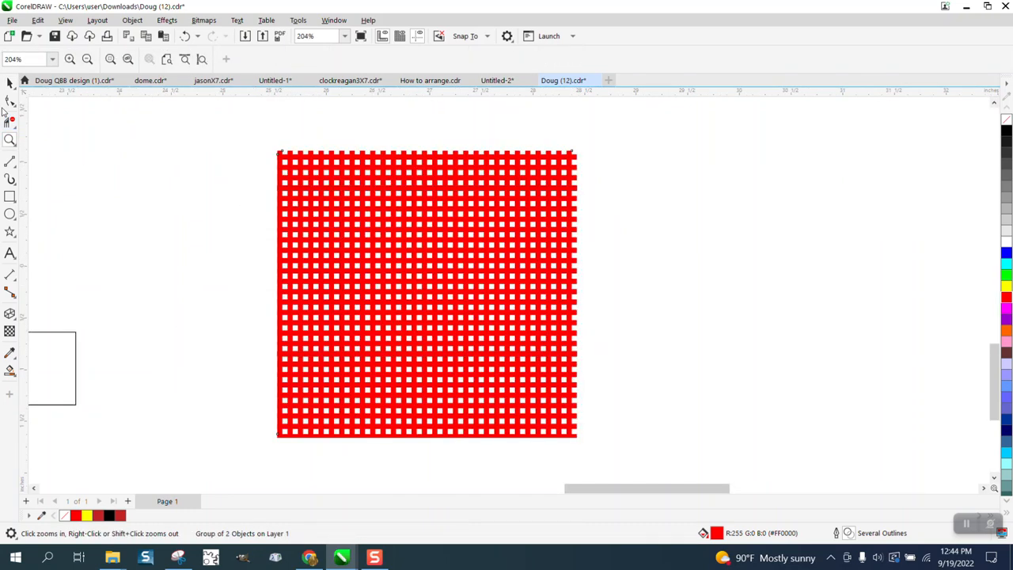
{"action": "left_click", "coordinate": [10, 82]}
{"action": "scroll", "coordinate": [426, 269], "scroll_direction": "down", "scroll_amount": 1}
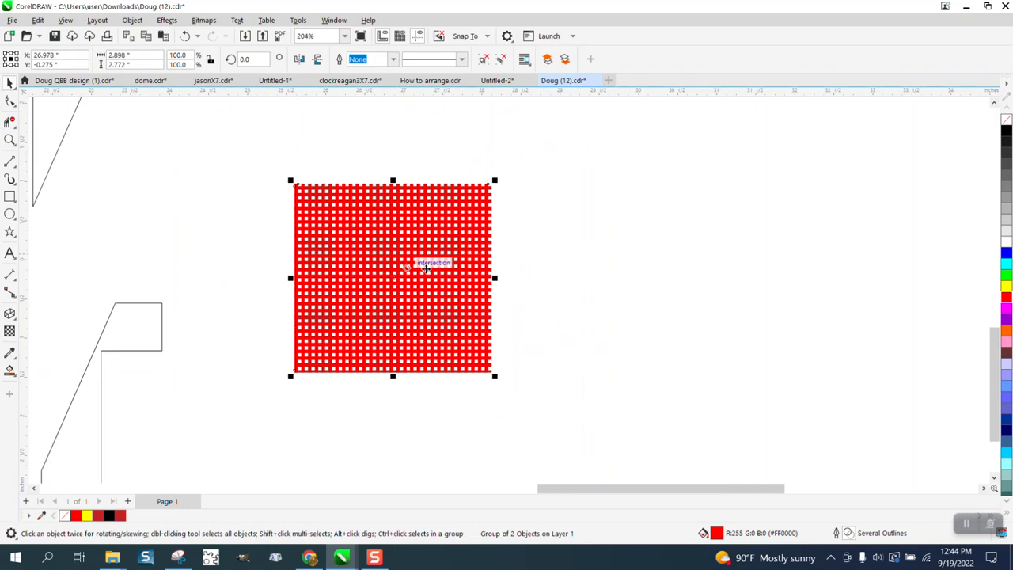
{"action": "scroll", "coordinate": [491, 268], "scroll_direction": "down", "scroll_amount": 2}
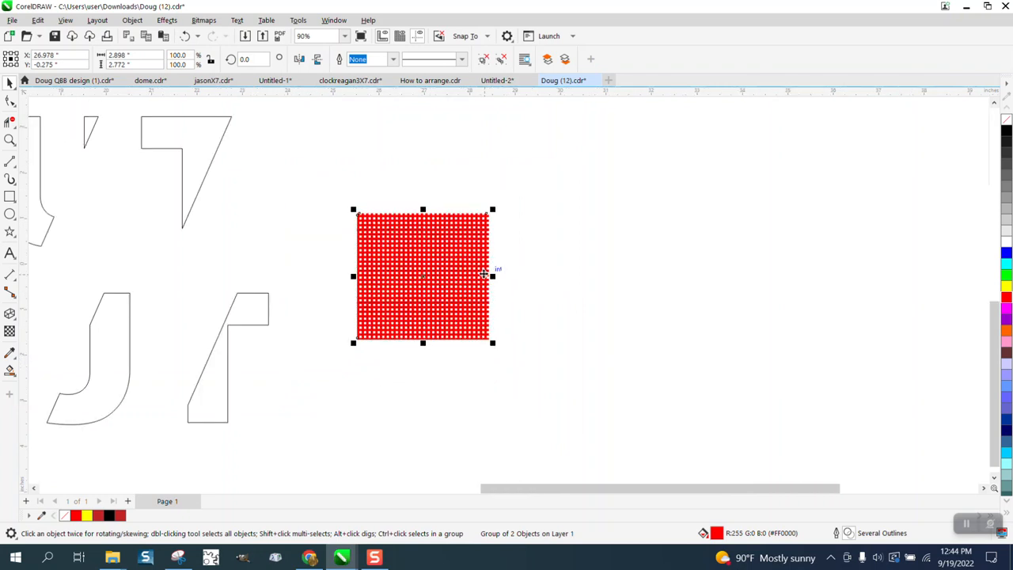
{"action": "left_click", "coordinate": [185, 36]}
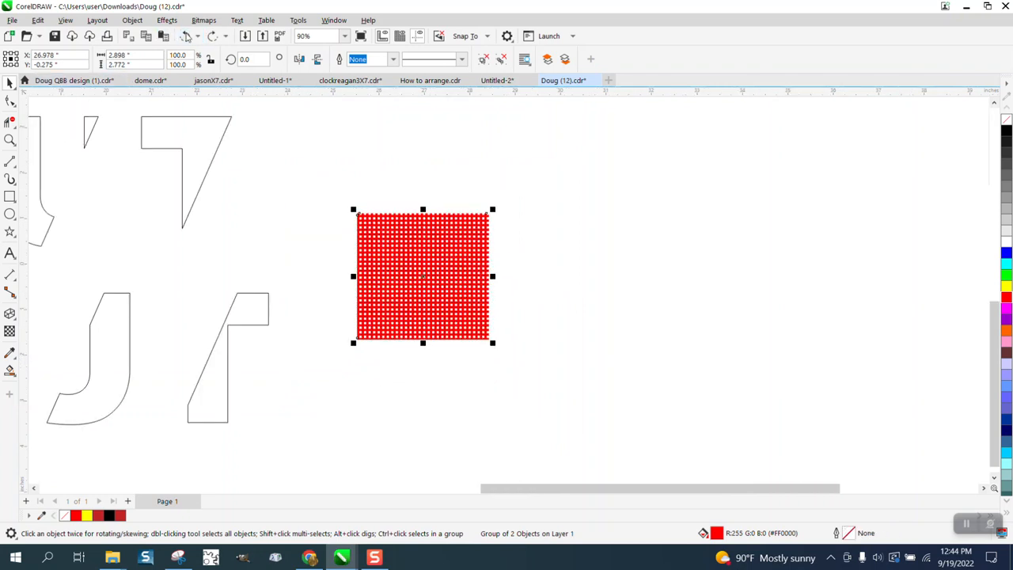
{"action": "left_click", "coordinate": [186, 36]}
{"action": "left_click", "coordinate": [187, 37]}
Move the centre square out of the crosshatch grid pattern.
{"action": "scroll", "coordinate": [282, 215], "scroll_direction": "down", "scroll_amount": 2}
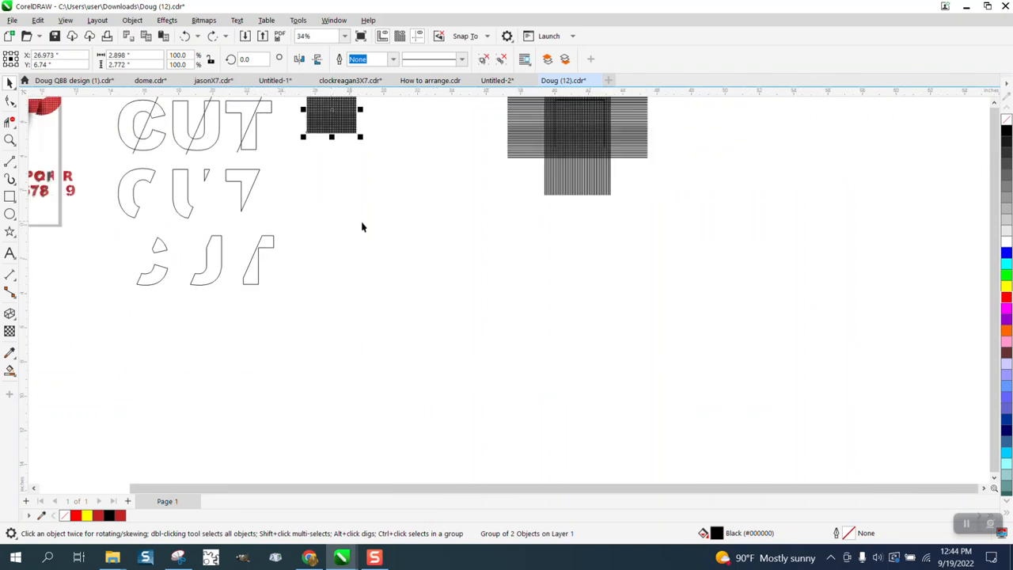
{"action": "scroll", "coordinate": [447, 232], "scroll_direction": "down", "scroll_amount": 1}
{"action": "left_click", "coordinate": [9, 139]}
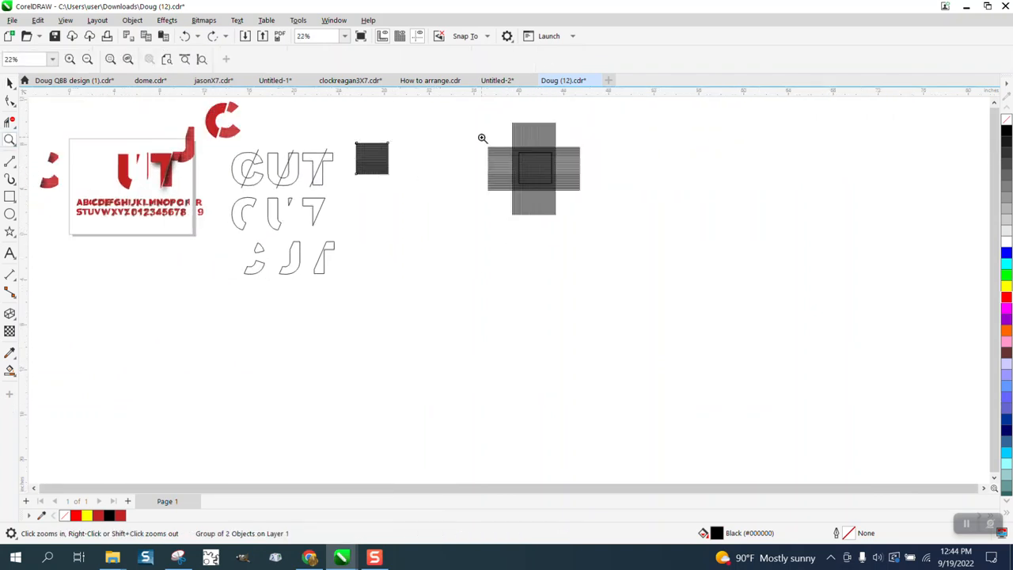
{"action": "left_click", "coordinate": [10, 83]}
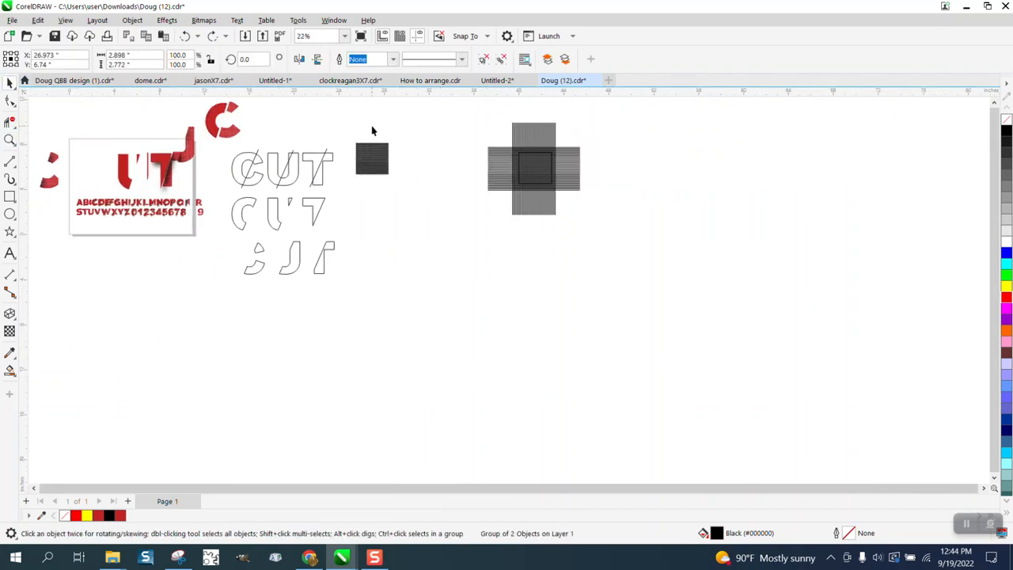
{"action": "left_click", "coordinate": [536, 152]}
{"action": "left_click_drag", "start_coordinate": [598, 160], "coordinate": [656, 154]}
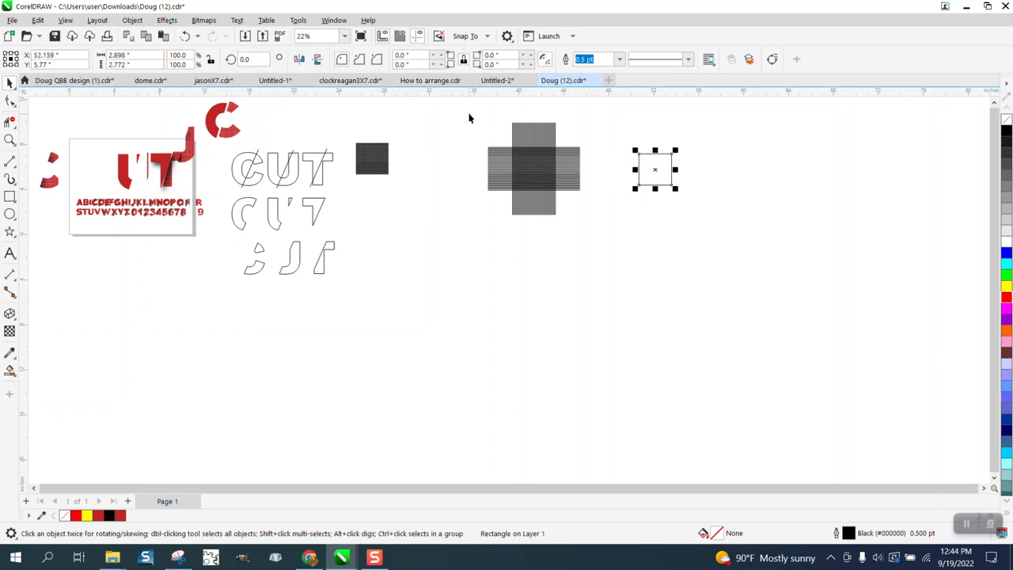
Select the crosshatch grid group and apply the sampled reference red to it with the eyedropper.
{"action": "left_click_drag", "start_coordinate": [469, 118], "coordinate": [641, 239]}
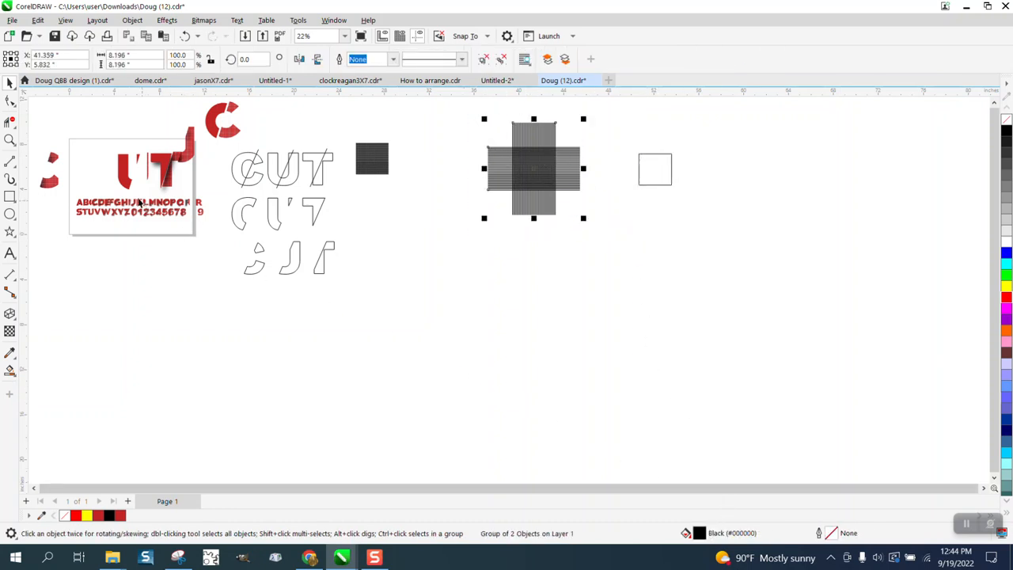
{"action": "left_click", "coordinate": [9, 370]}
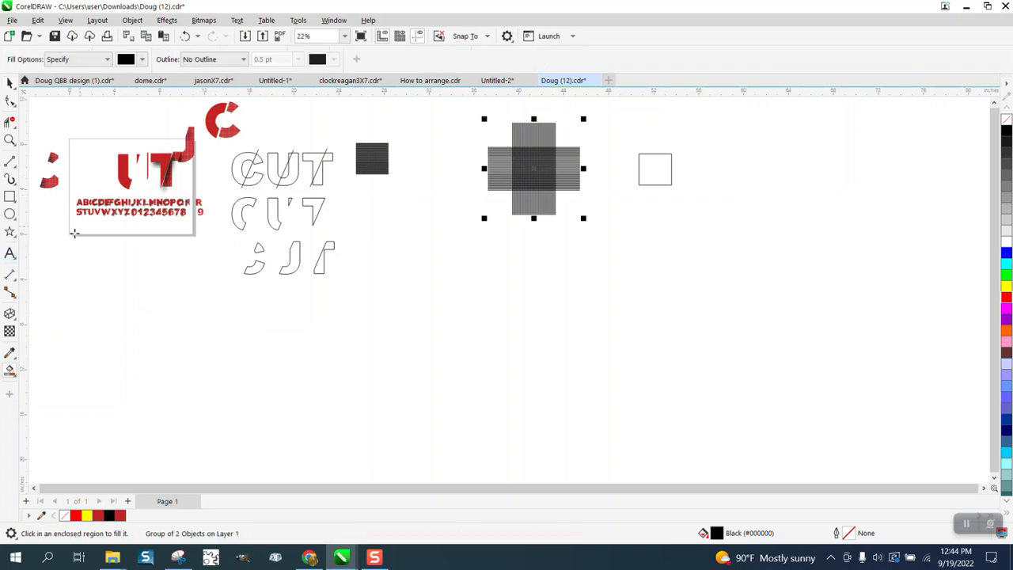
{"action": "left_click", "coordinate": [11, 354]}
{"action": "left_click", "coordinate": [54, 353]}
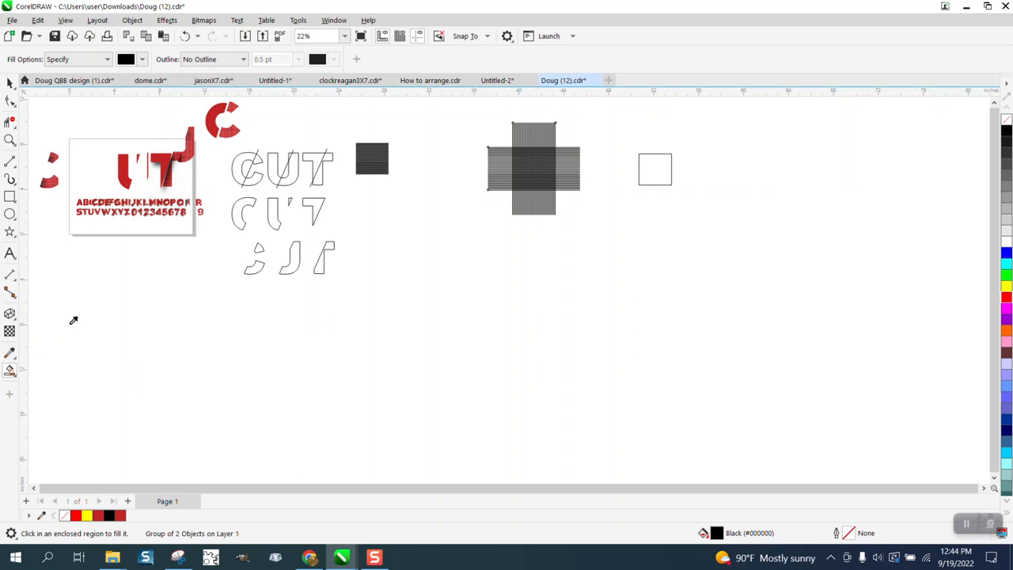
{"action": "left_click", "coordinate": [130, 170]}
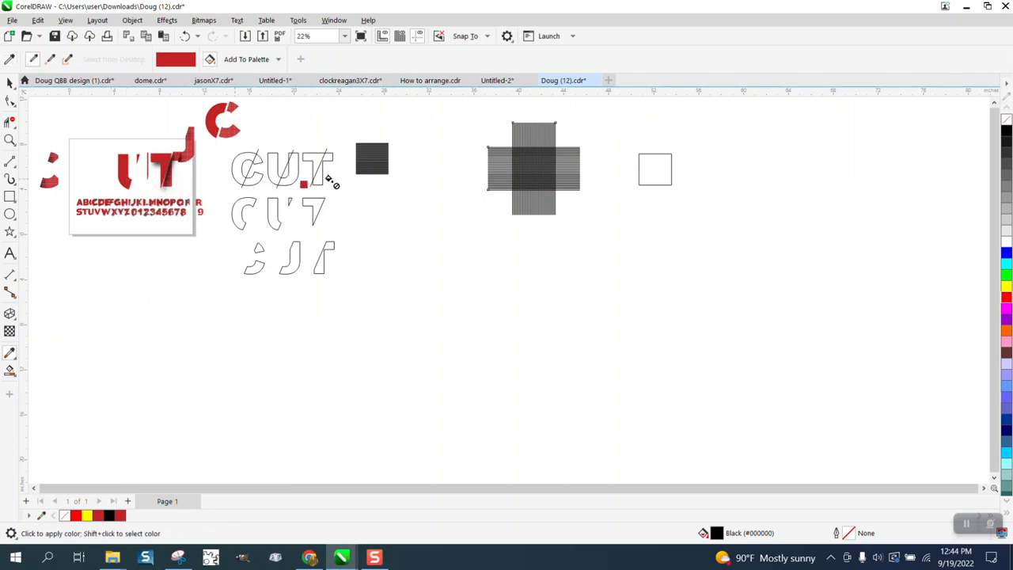
{"action": "left_click", "coordinate": [515, 174]}
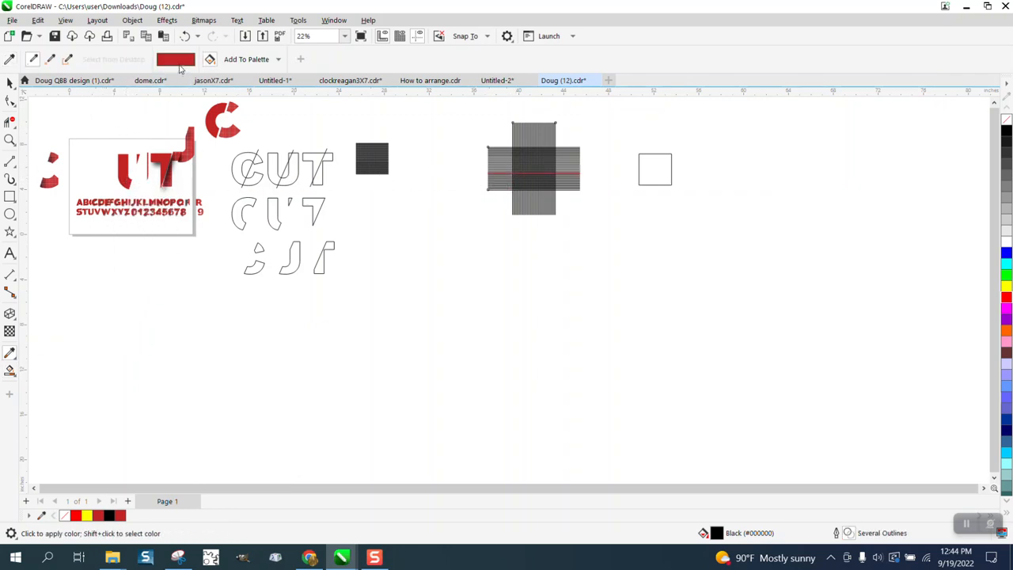
Undo the crosshatch colouring and the centre square's move.
{"action": "left_click", "coordinate": [185, 36]}
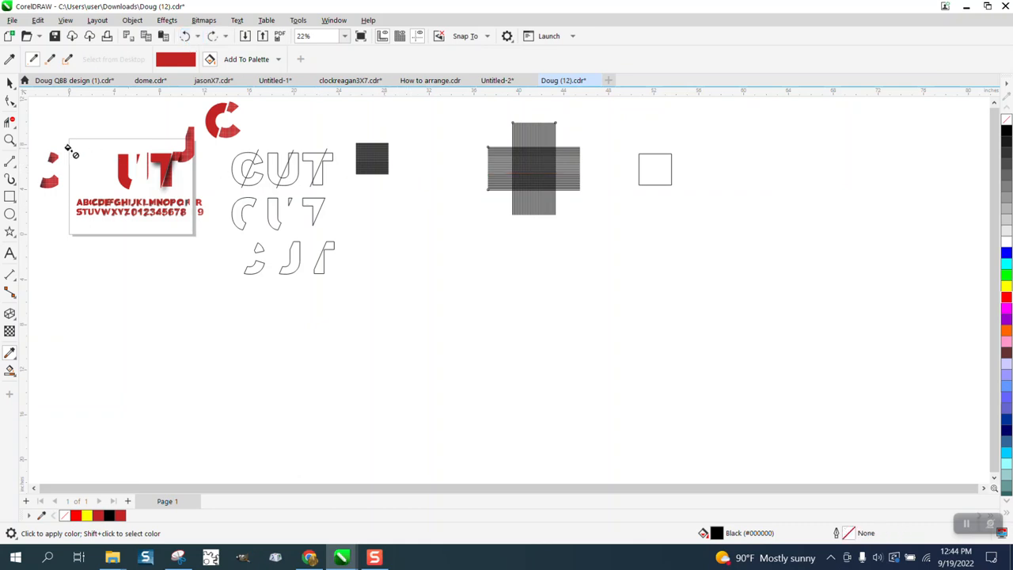
{"action": "left_click", "coordinate": [9, 139]}
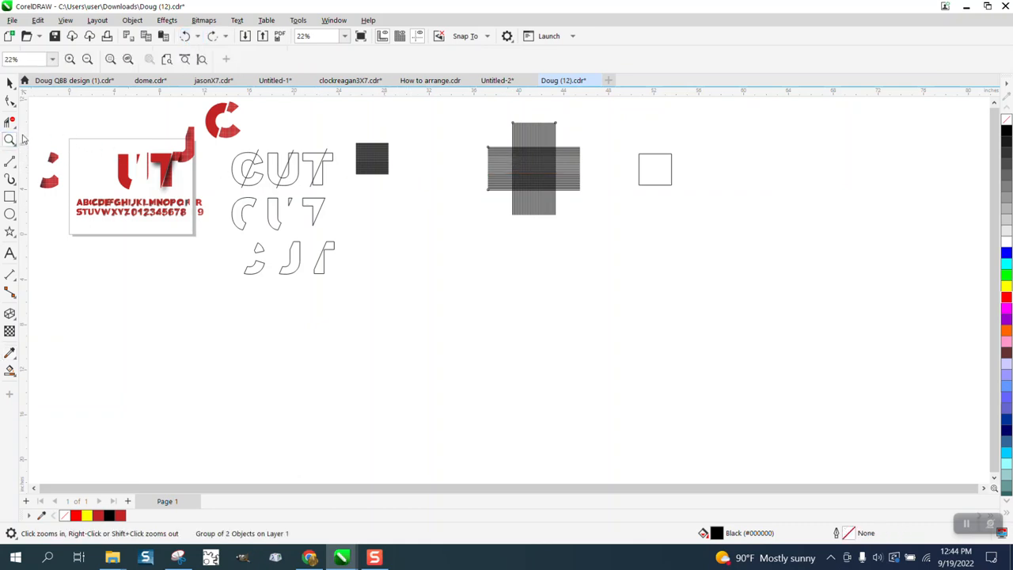
{"action": "left_click", "coordinate": [190, 38]}
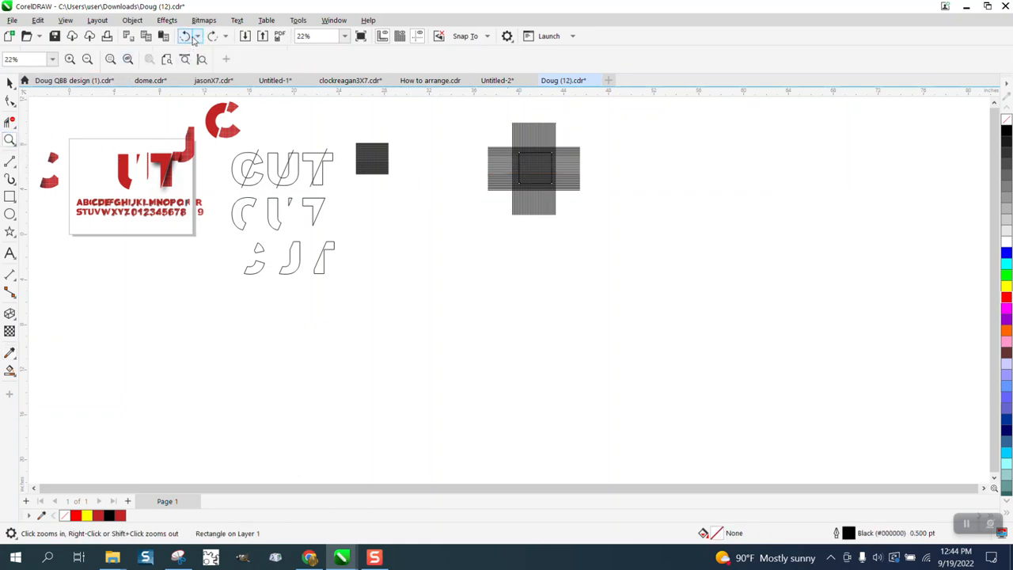
Revert the document through the undo history to an earlier Duplicate action.
{"action": "left_click", "coordinate": [197, 37]}
{"action": "scroll", "coordinate": [218, 142], "scroll_direction": "down", "scroll_amount": 5}
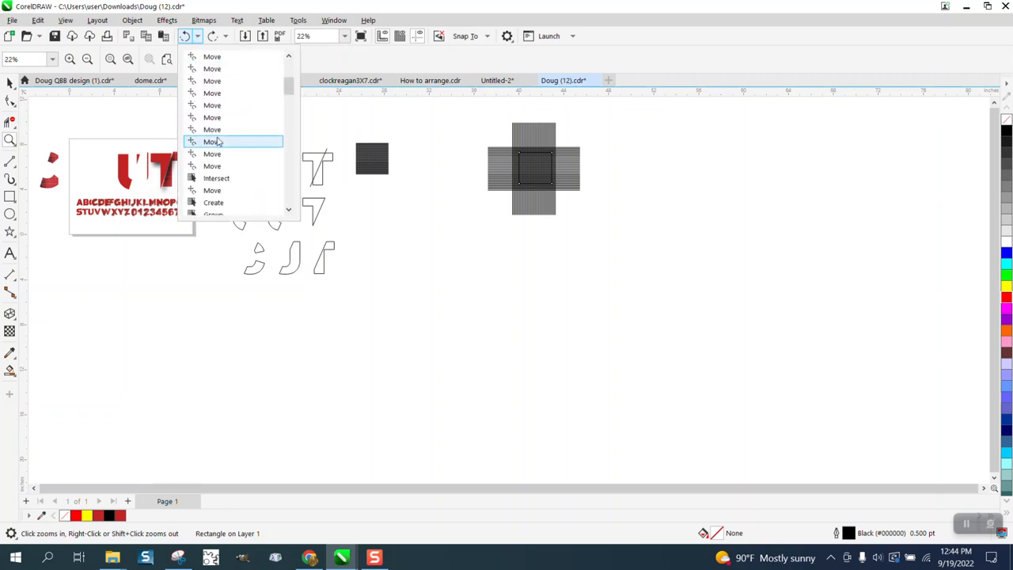
{"action": "scroll", "coordinate": [218, 141], "scroll_direction": "down", "scroll_amount": 2}
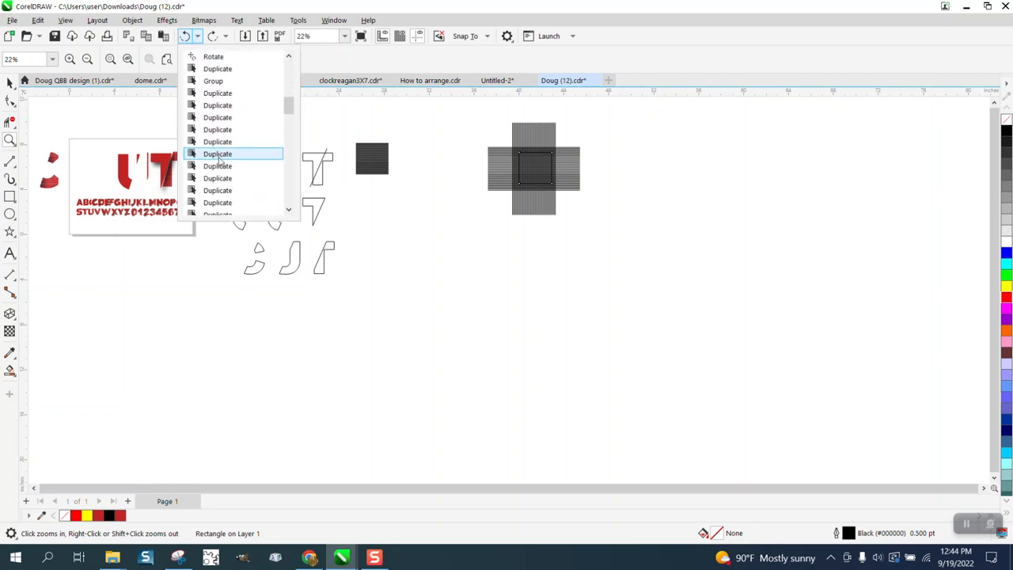
{"action": "left_click", "coordinate": [218, 155]}
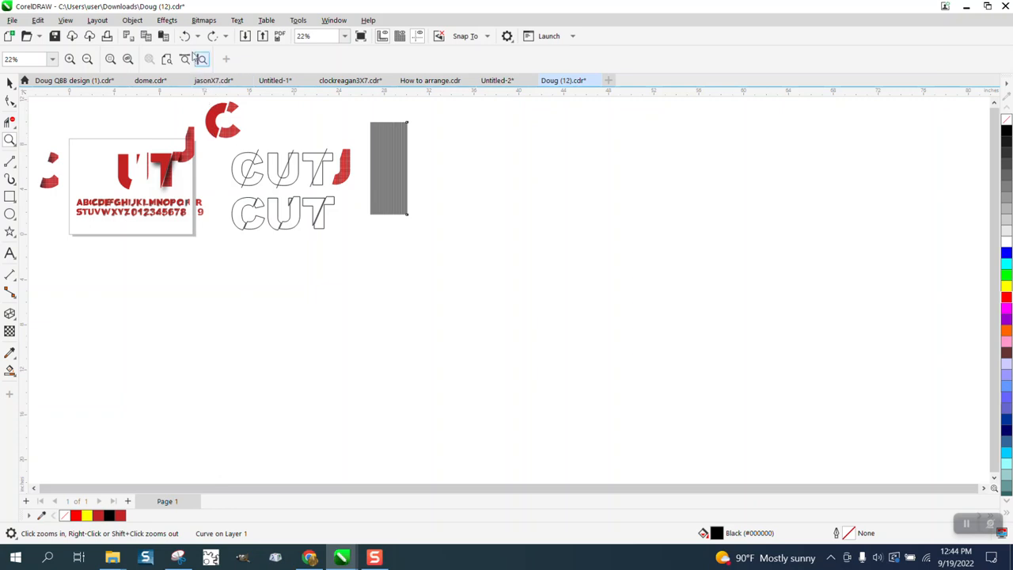
Undo several further actions and revert again to an earlier Duplicate in the undo history.
{"action": "left_click", "coordinate": [185, 36]}
{"action": "left_click", "coordinate": [185, 36]}
{"action": "left_click", "coordinate": [186, 37]}
{"action": "left_click", "coordinate": [185, 36]}
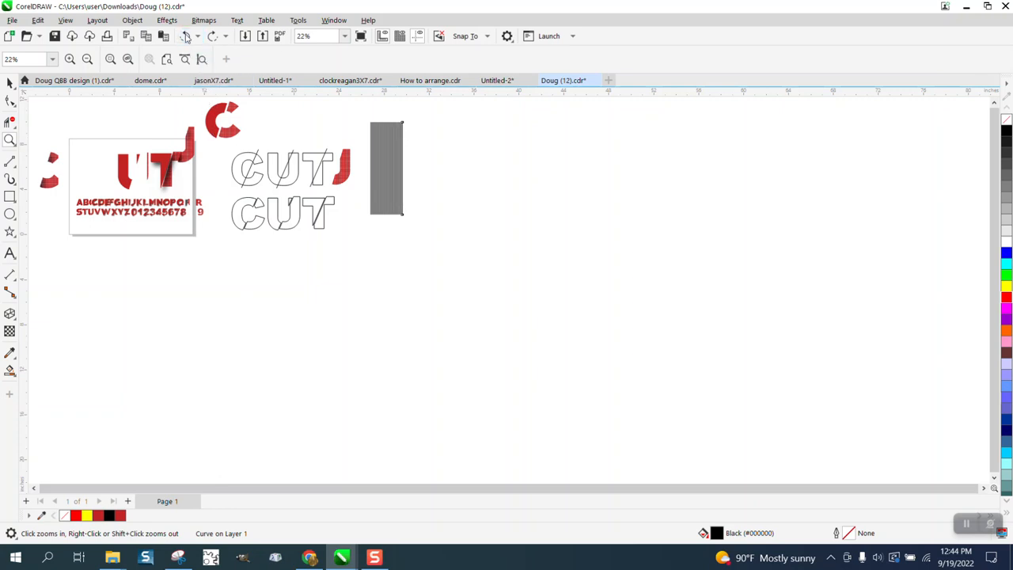
{"action": "left_click", "coordinate": [185, 36]}
{"action": "left_click", "coordinate": [185, 36]}
{"action": "left_click", "coordinate": [186, 36]}
{"action": "left_click", "coordinate": [185, 36]}
{"action": "left_click", "coordinate": [186, 37]}
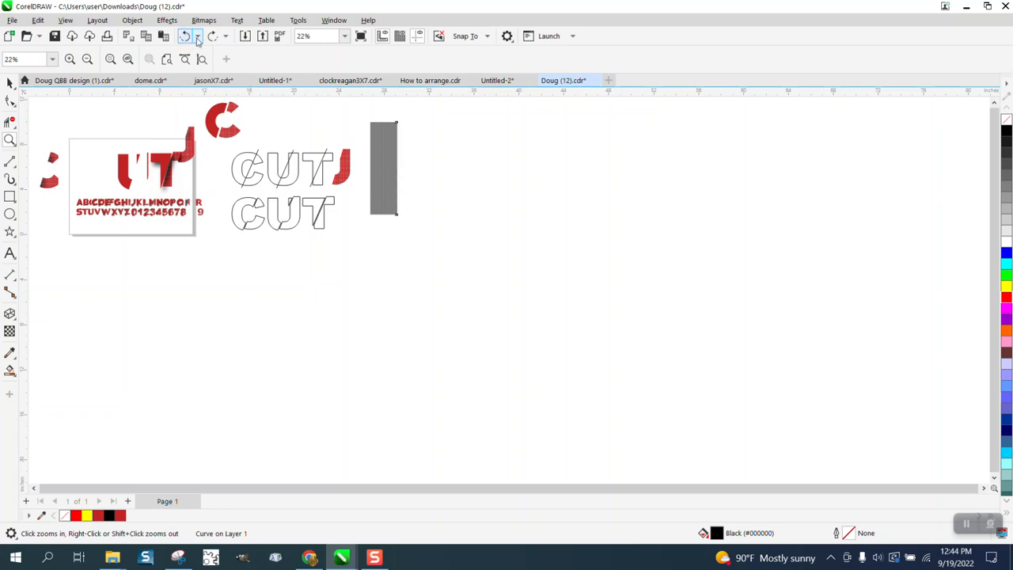
{"action": "left_click", "coordinate": [198, 37]}
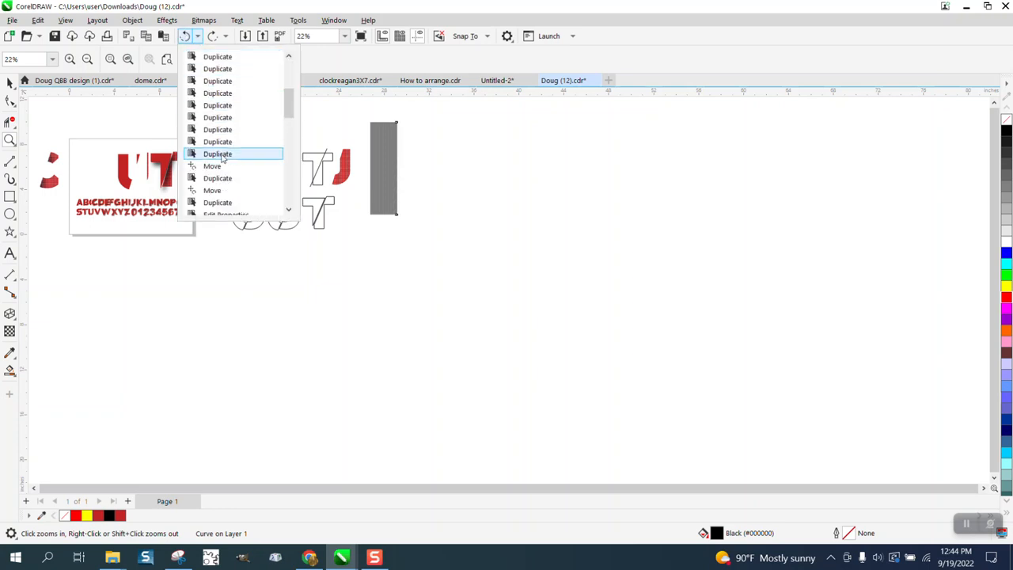
{"action": "left_click", "coordinate": [225, 155]}
Undo three more actions until the grid strip becomes a thin line, then zoom in on the letters.
{"action": "left_click", "coordinate": [184, 36]}
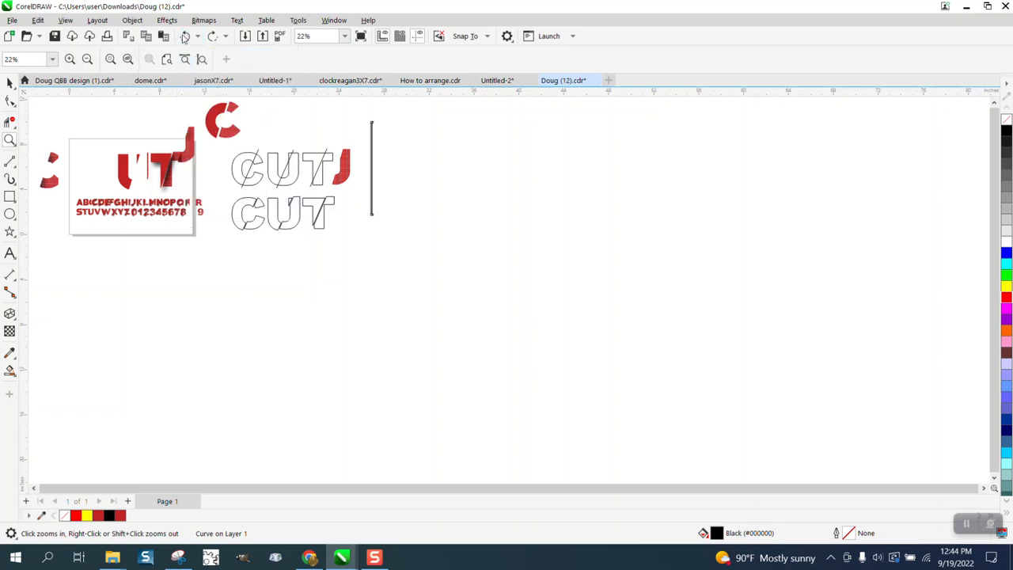
{"action": "left_click", "coordinate": [184, 37]}
{"action": "left_click", "coordinate": [185, 36]}
{"action": "left_click_drag", "start_coordinate": [453, 232], "coordinate": [454, 233]}
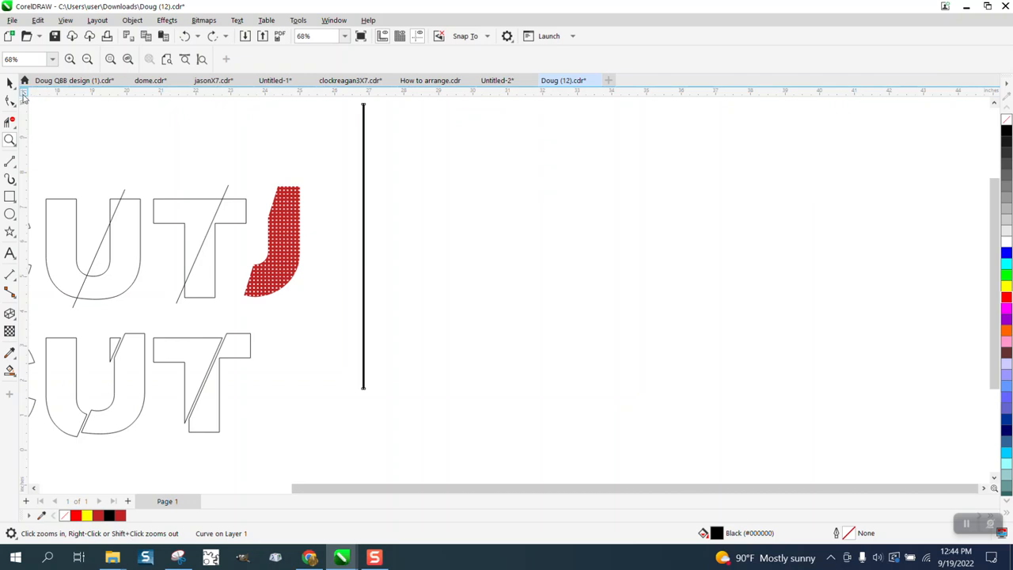
Pick up the red fill colour from the C letter piece with the eyedropper.
{"action": "left_click", "coordinate": [10, 354]}
{"action": "left_click", "coordinate": [55, 356]}
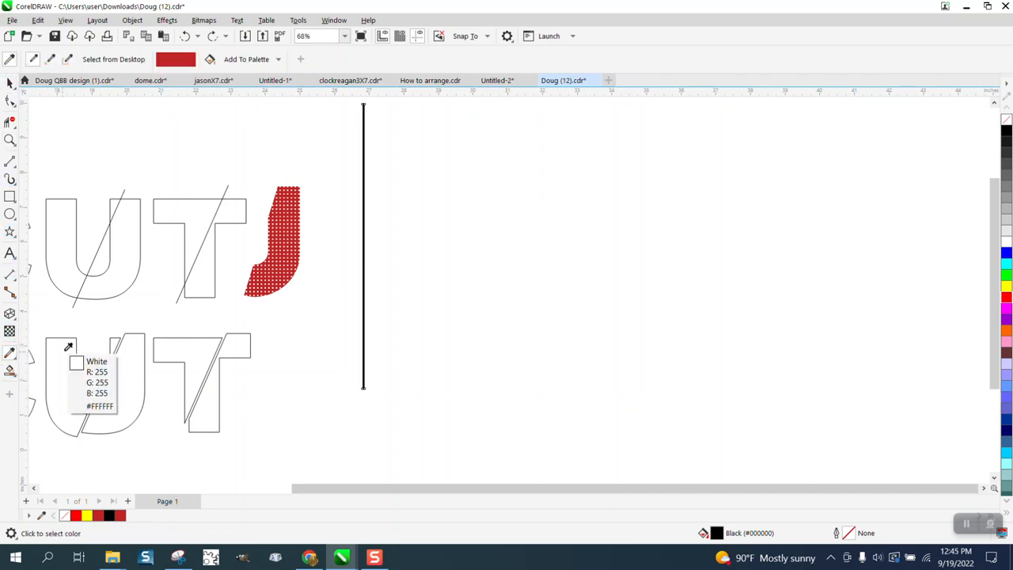
{"action": "scroll", "coordinate": [273, 326], "scroll_direction": "down", "scroll_amount": 2}
{"action": "left_click", "coordinate": [91, 229]}
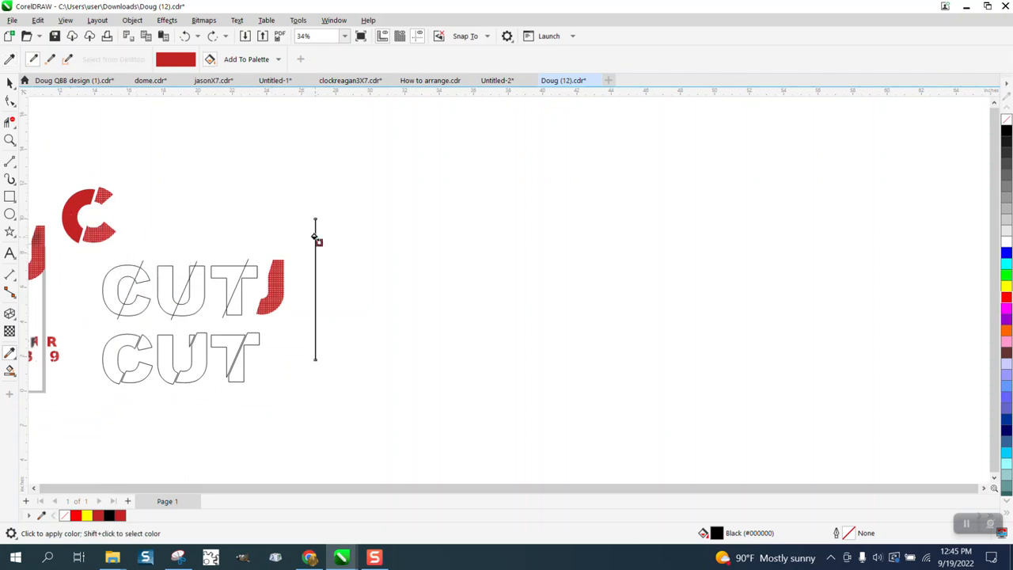
Select the thin vertical strip line and nudge it to the right.
{"action": "left_click", "coordinate": [9, 83]}
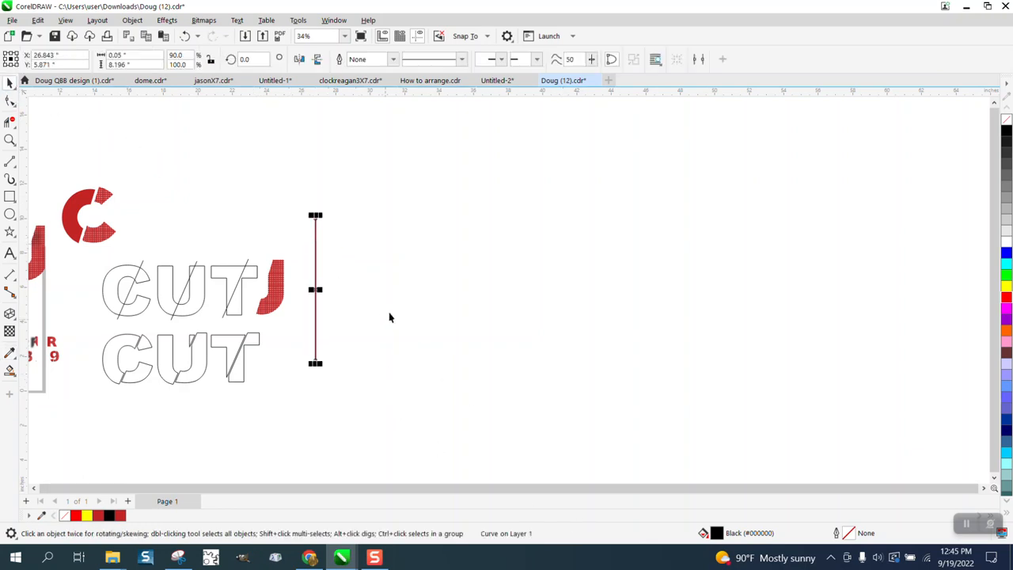
{"action": "left_click", "coordinate": [397, 247]}
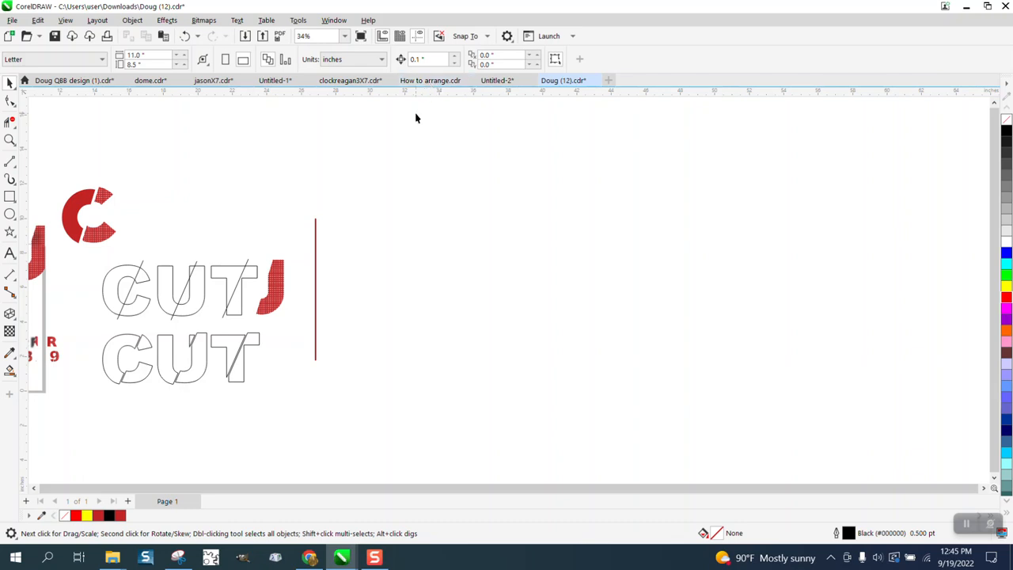
{"action": "left_click", "coordinate": [317, 237]}
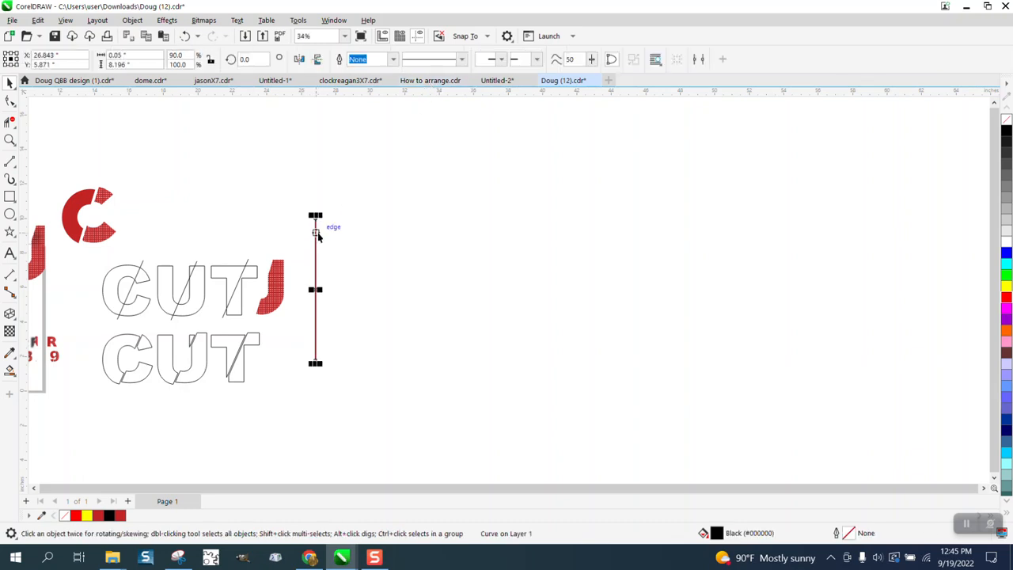
{"action": "key", "text": "Right"}
Fill the duplicated strip black and remove its outline.
{"action": "left_click", "coordinate": [9, 139]}
{"action": "left_click_drag", "start_coordinate": [361, 261], "coordinate": [364, 263]}
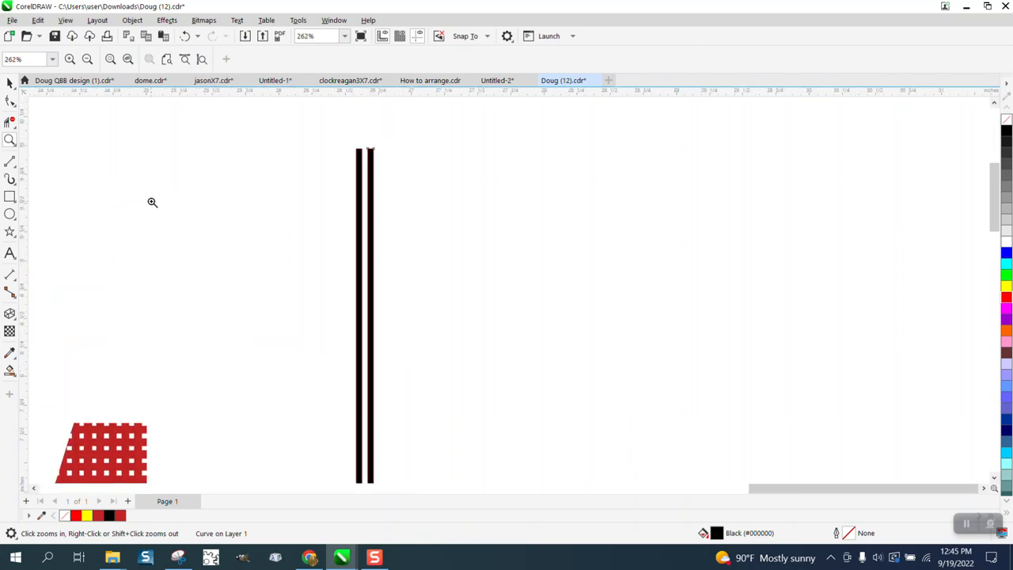
{"action": "left_click", "coordinate": [10, 83]}
{"action": "scroll", "coordinate": [279, 187], "scroll_direction": "down", "scroll_amount": 1}
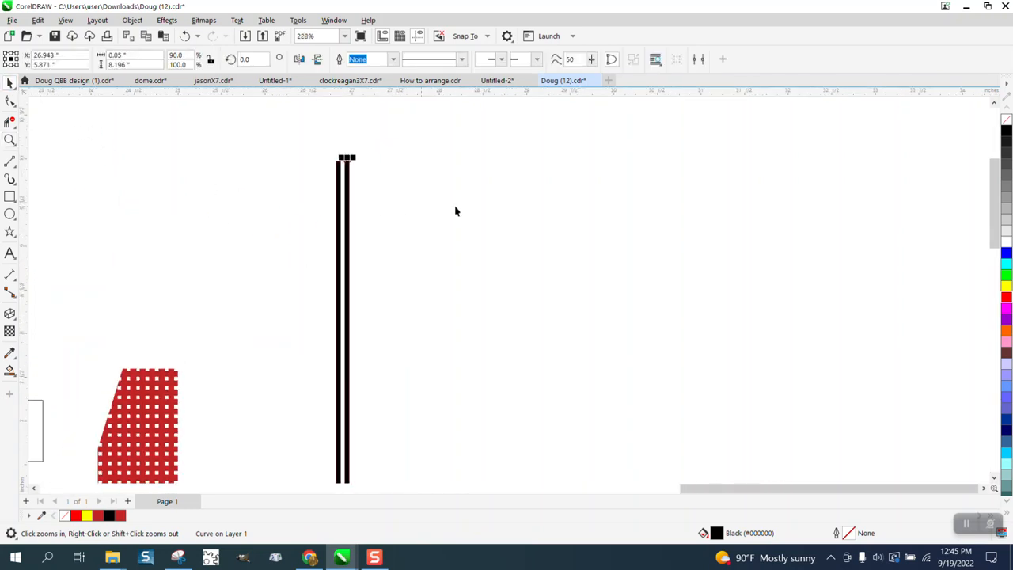
{"action": "left_click", "coordinate": [1007, 120]}
{"action": "right_click", "coordinate": [1006, 135]}
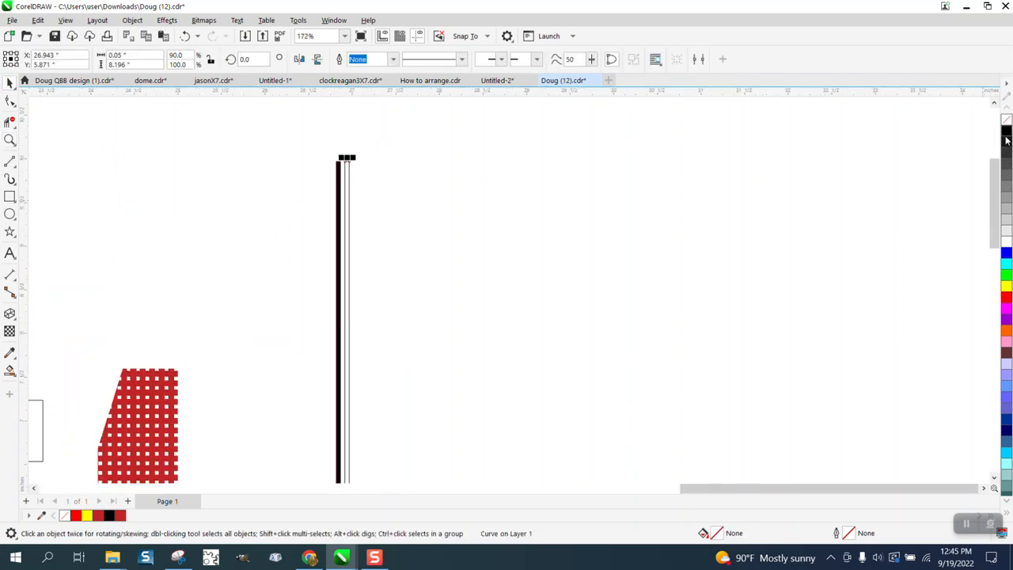
Delete the extra strip copies, keeping a single outlined strip.
{"action": "left_click", "coordinate": [338, 174]}
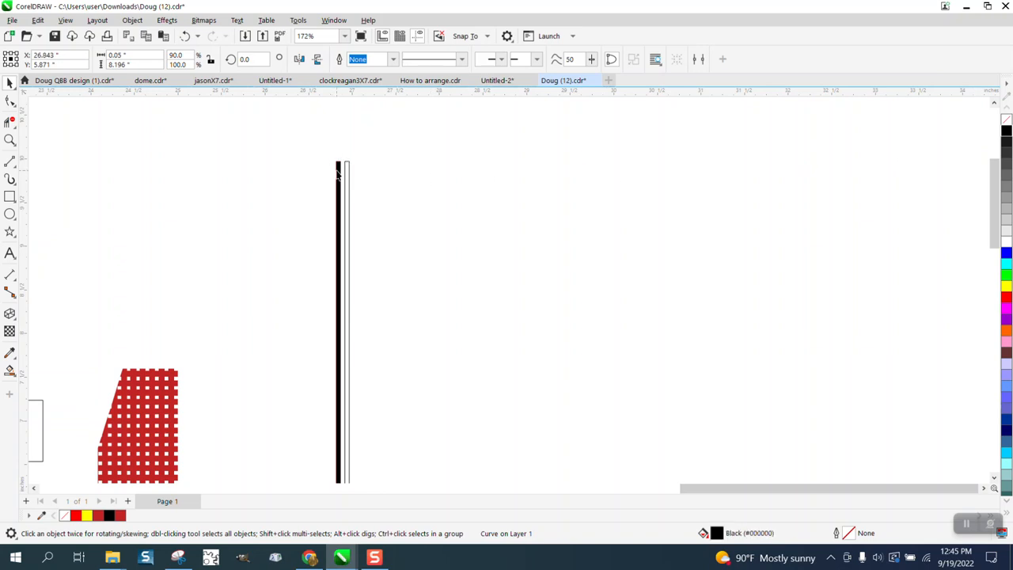
{"action": "key", "text": "Delete"}
{"action": "left_click", "coordinate": [338, 176]}
{"action": "key", "text": "Delete"}
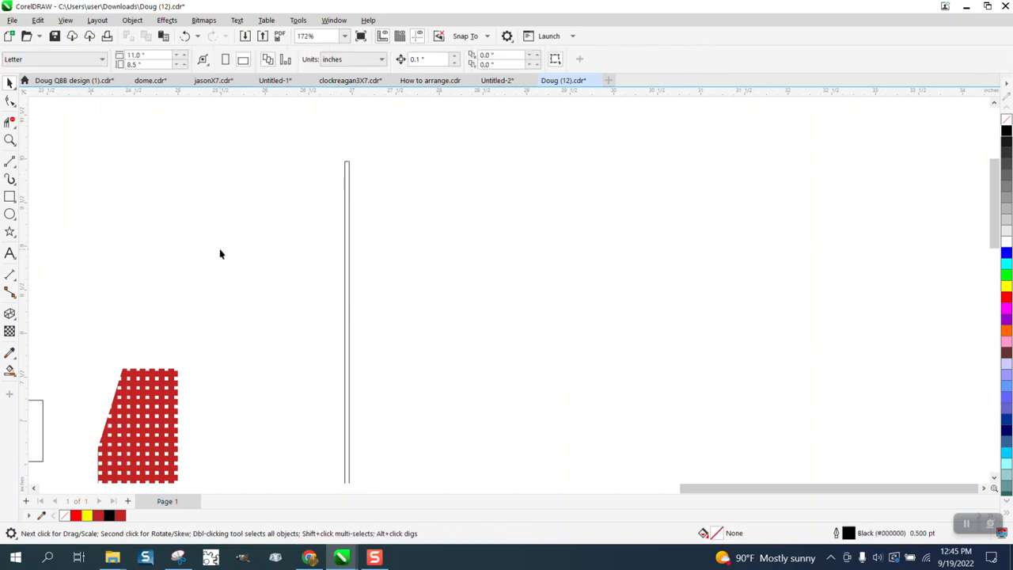
Fill the outlined strip with Smart Fill using the red colour sampled from the C piece.
{"action": "scroll", "coordinate": [234, 279], "scroll_direction": "down", "scroll_amount": 1}
{"action": "scroll", "coordinate": [235, 281], "scroll_direction": "down", "scroll_amount": 14}
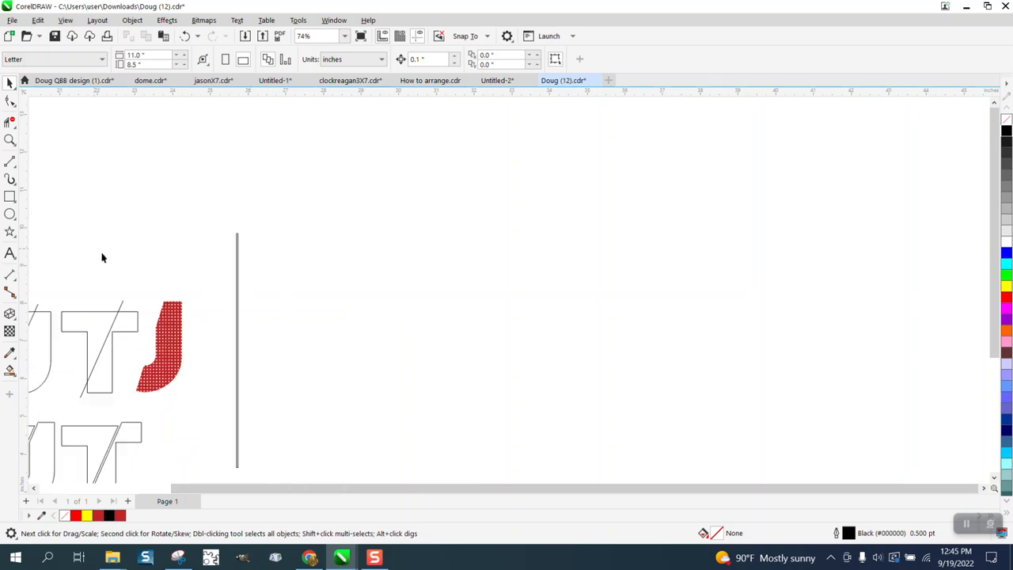
{"action": "left_click_drag", "start_coordinate": [54, 236], "coordinate": [209, 244]}
{"action": "left_click", "coordinate": [10, 139]}
{"action": "left_click_drag", "start_coordinate": [180, 208], "coordinate": [255, 285]}
{"action": "left_click", "coordinate": [9, 83]}
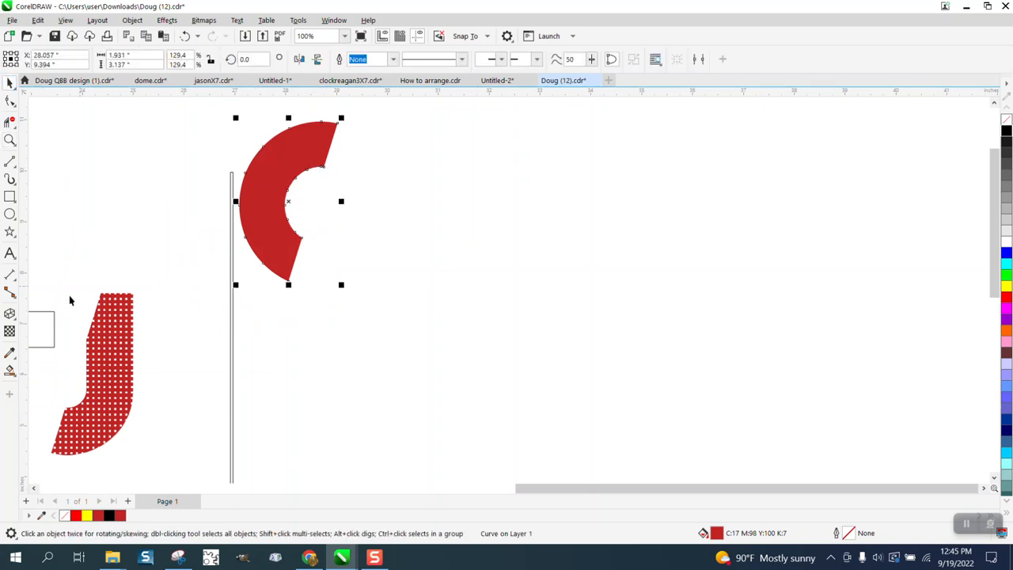
{"action": "left_click", "coordinate": [10, 371]}
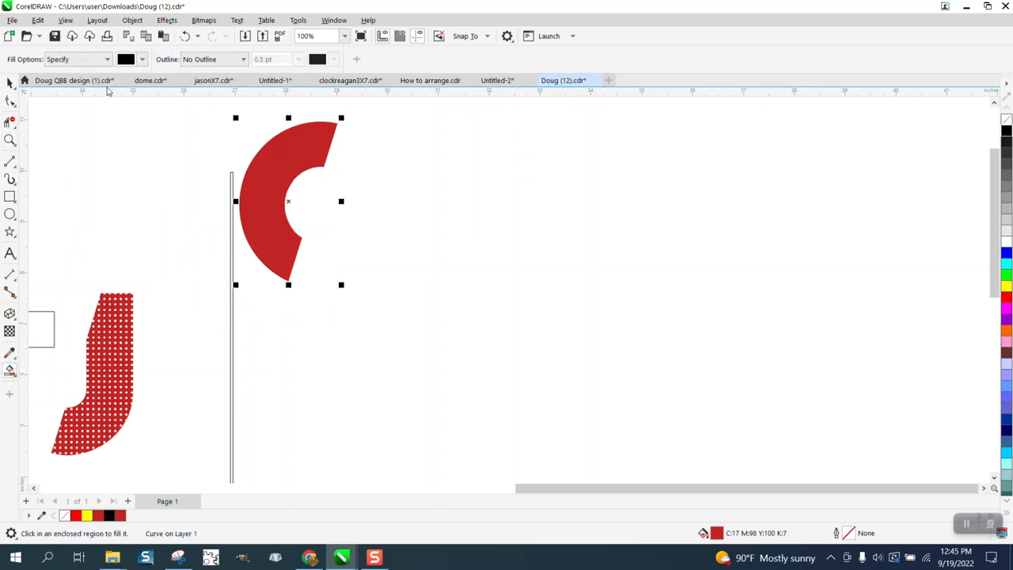
{"action": "left_click", "coordinate": [142, 59]}
{"action": "left_click", "coordinate": [245, 262]}
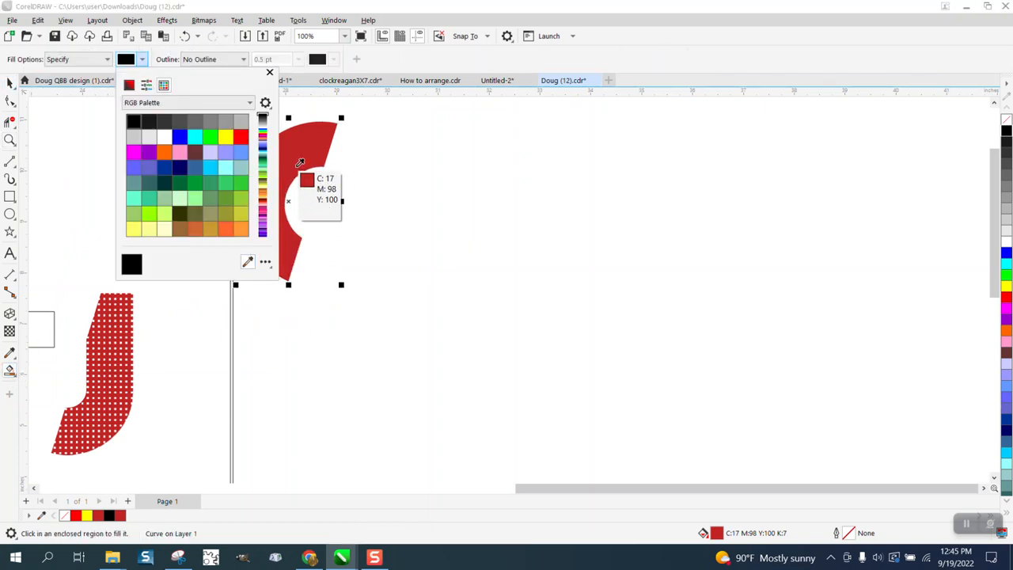
{"action": "left_click", "coordinate": [300, 158]}
{"action": "left_click", "coordinate": [296, 156]}
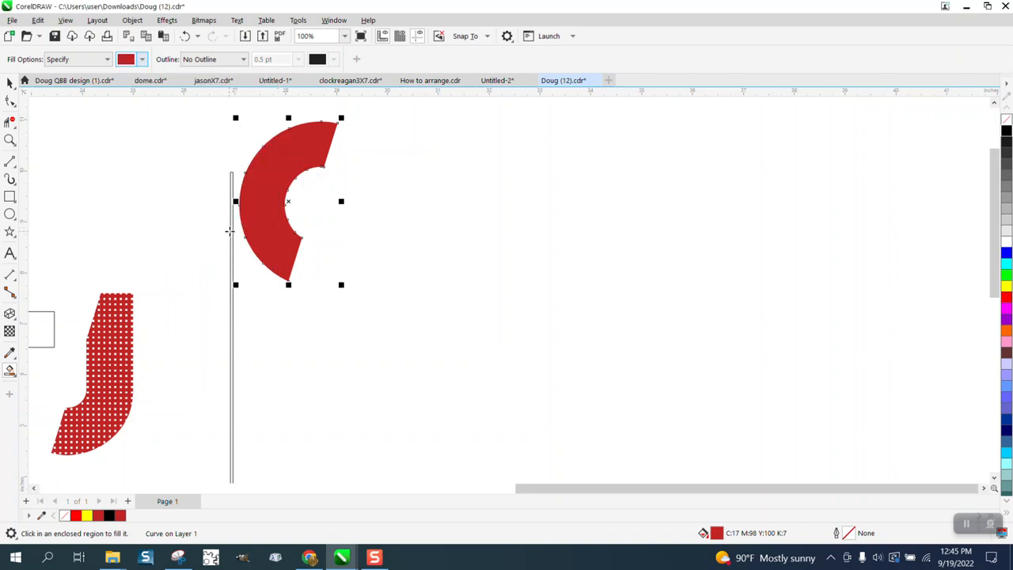
{"action": "left_click", "coordinate": [231, 230]}
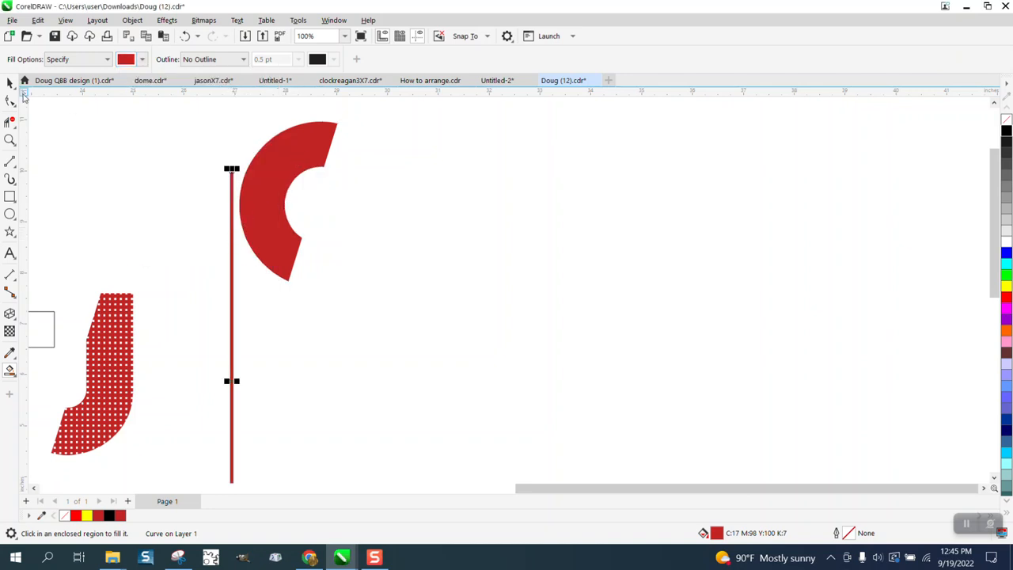
Move the red C piece away from the strip.
{"action": "left_click", "coordinate": [10, 83]}
{"action": "left_click_drag", "start_coordinate": [323, 155], "coordinate": [150, 148]}
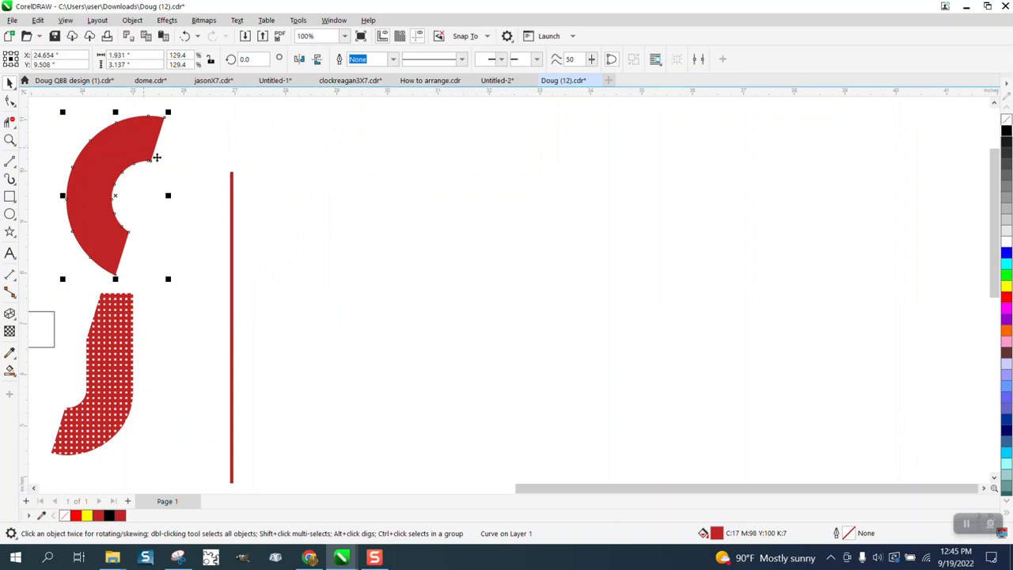
{"action": "left_click", "coordinate": [232, 192]}
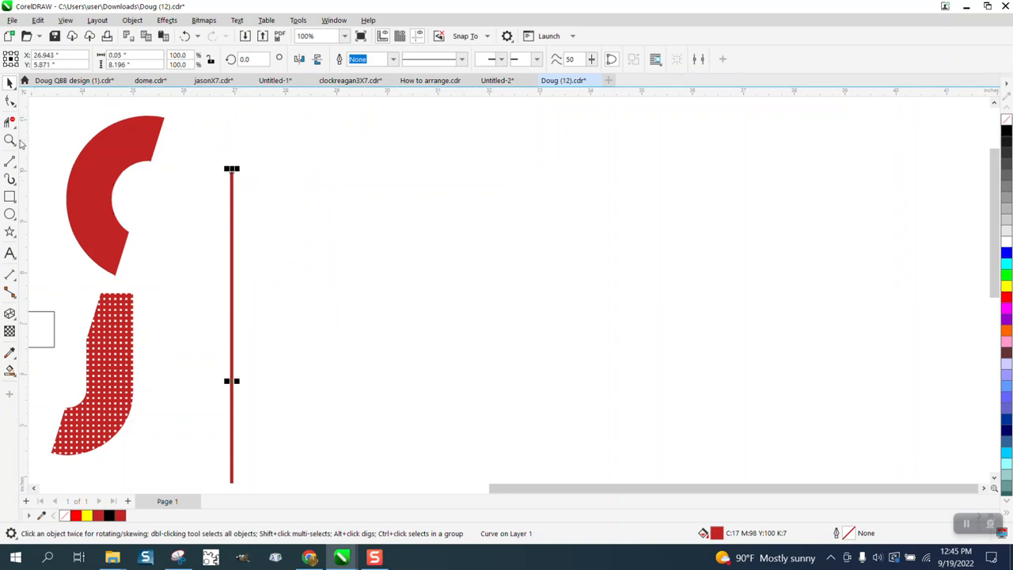
Delete the original outlined strip and move the red filled strip back into its place.
{"action": "left_click", "coordinate": [9, 140]}
{"action": "left_click_drag", "start_coordinate": [234, 176], "coordinate": [271, 186]}
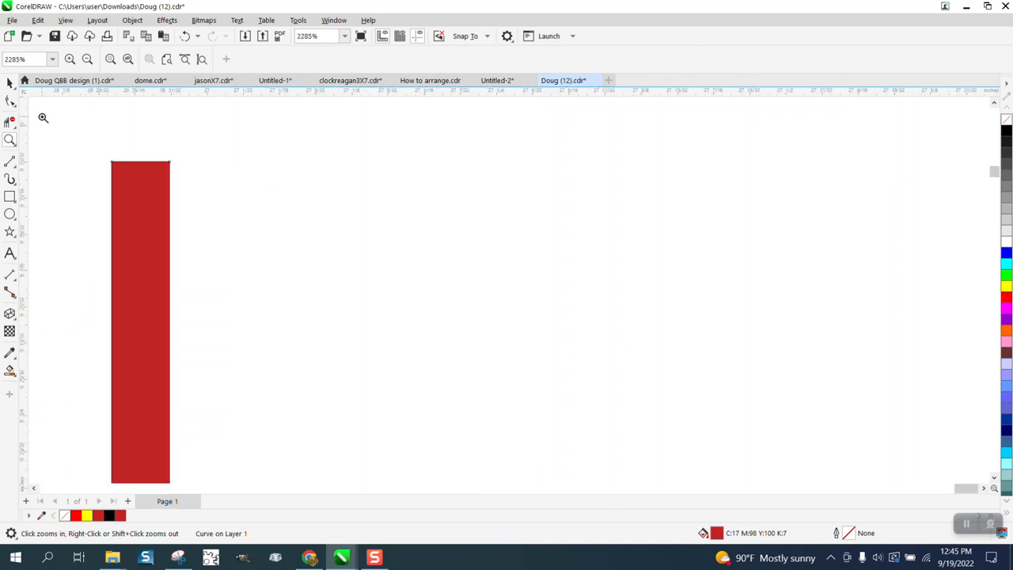
{"action": "left_click", "coordinate": [9, 82]}
{"action": "left_click_drag", "start_coordinate": [132, 188], "coordinate": [316, 200]}
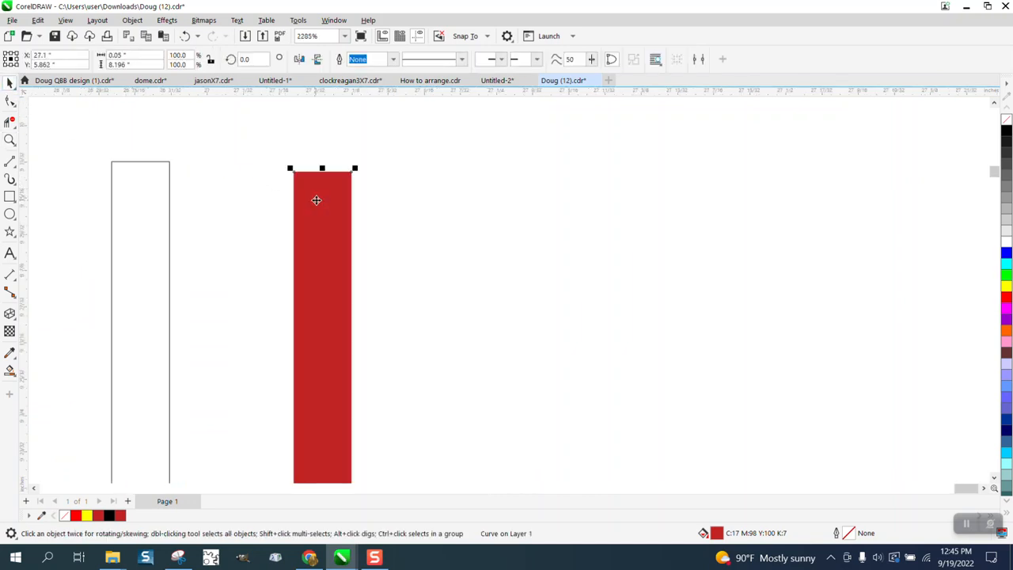
{"action": "scroll", "coordinate": [315, 200], "scroll_direction": "down", "scroll_amount": 1}
{"action": "left_click", "coordinate": [197, 220]}
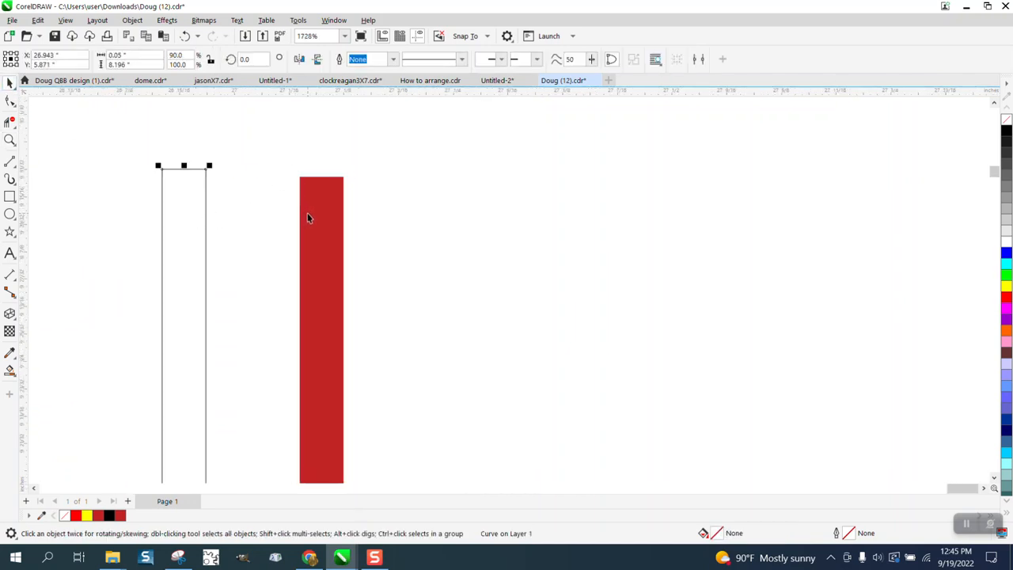
{"action": "key", "text": "Delete"}
{"action": "left_click_drag", "start_coordinate": [320, 221], "coordinate": [303, 196]}
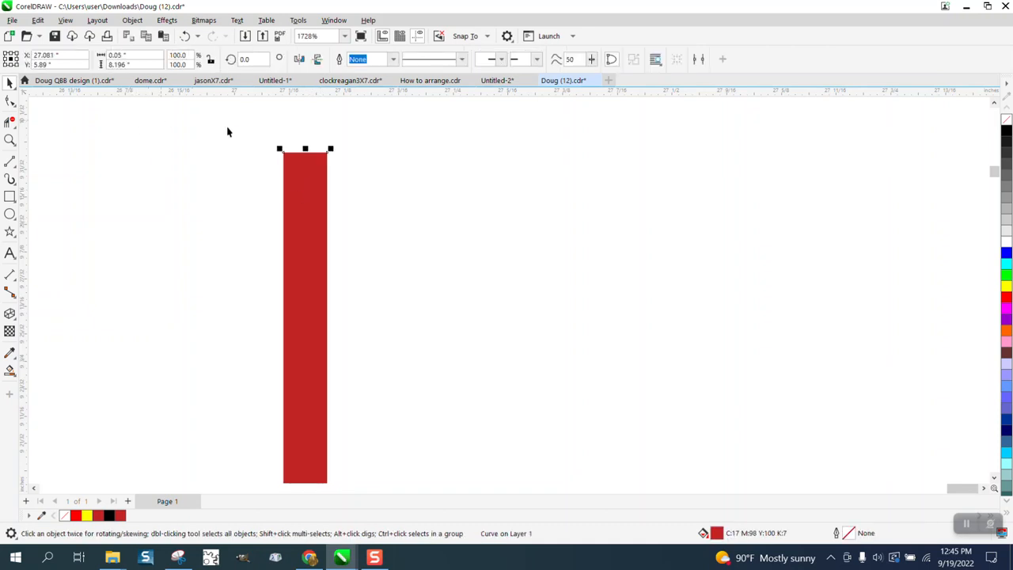
Duplicate the red strip ten times to build a row of evenly spaced vertical bars.
{"action": "scroll", "coordinate": [396, 156], "scroll_direction": "down", "scroll_amount": 1}
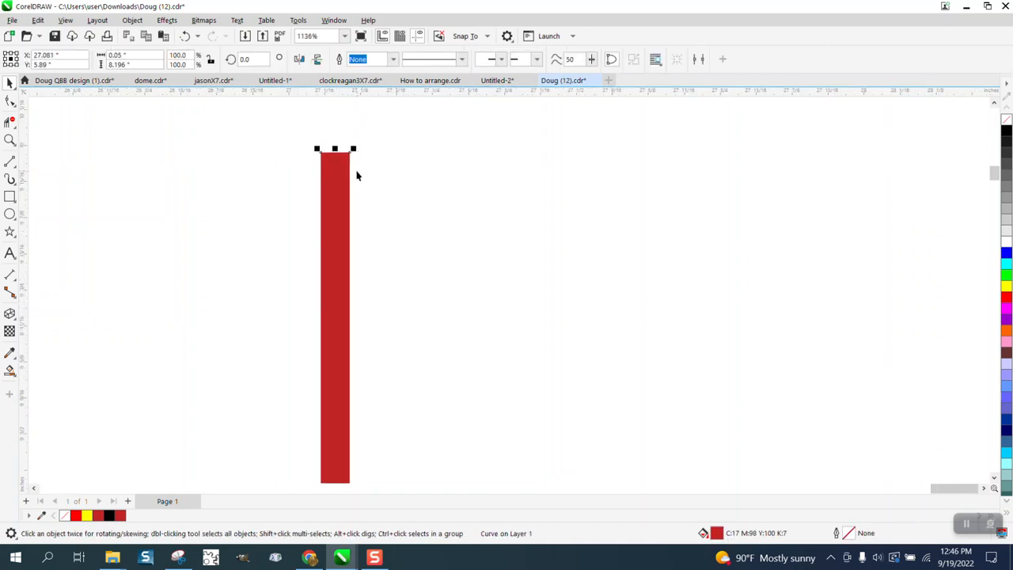
{"action": "key", "text": "ctrl+d"}
{"action": "key", "text": "ctrl+d"}
{"action": "key", "text": "ctrl+d"}
{"action": "key", "text": "ctrl+d"}
{"action": "key", "text": "ctrl+d"}
{"action": "key", "text": "ctrl+d"}
{"action": "key", "text": "ctrl+d"}
{"action": "key", "text": "ctrl+d"}
{"action": "key", "text": "ctrl+d"}
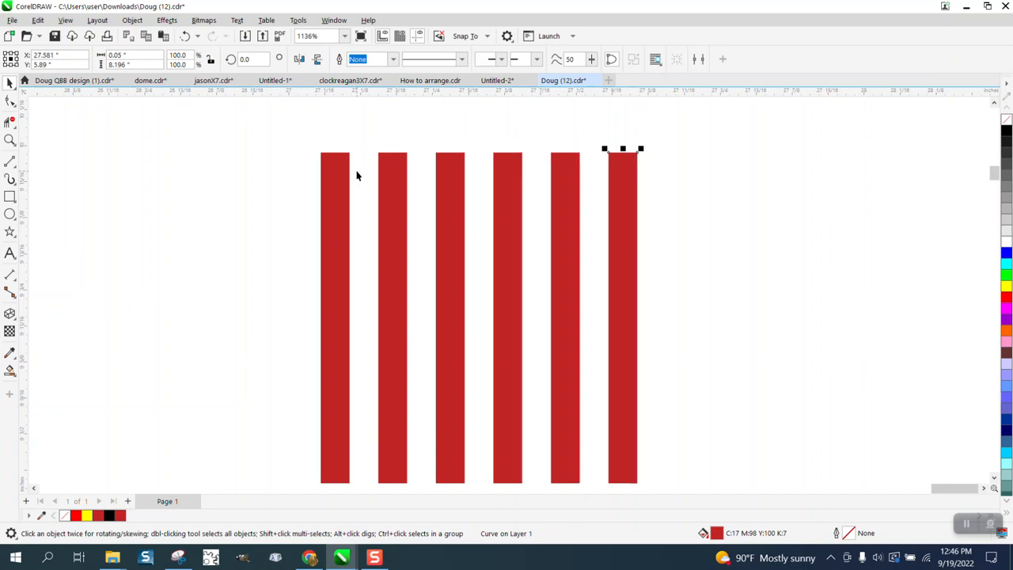
{"action": "scroll", "coordinate": [356, 176], "scroll_direction": "down", "scroll_amount": 5}
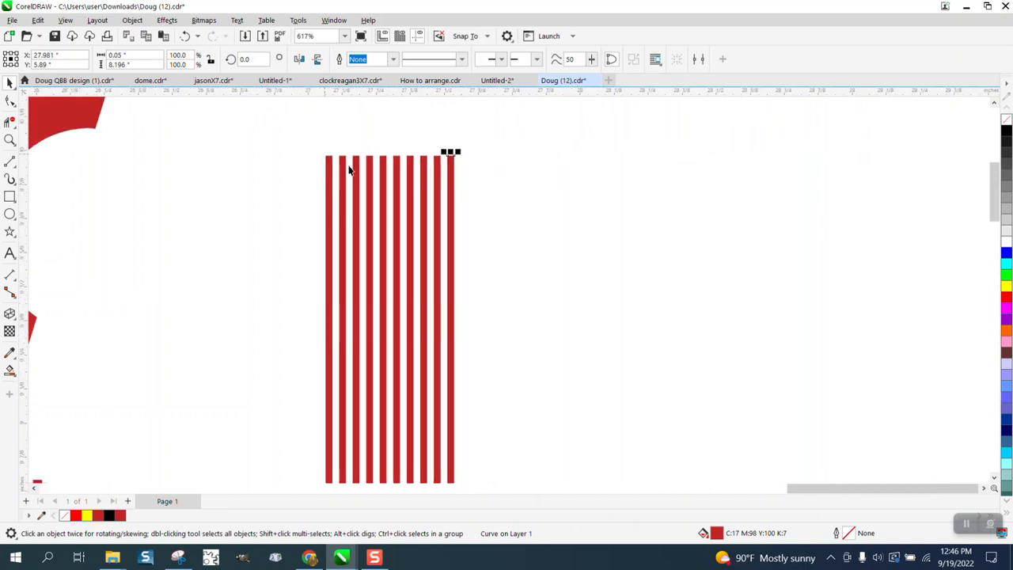
{"action": "key", "text": "ctrl+d"}
{"action": "key", "text": "ctrl+d"}
{"action": "key", "text": "ctrl+d"}
{"action": "key", "text": "ctrl+d"}
{"action": "key", "text": "ctrl+d"}
{"action": "key", "text": "ctrl+d"}
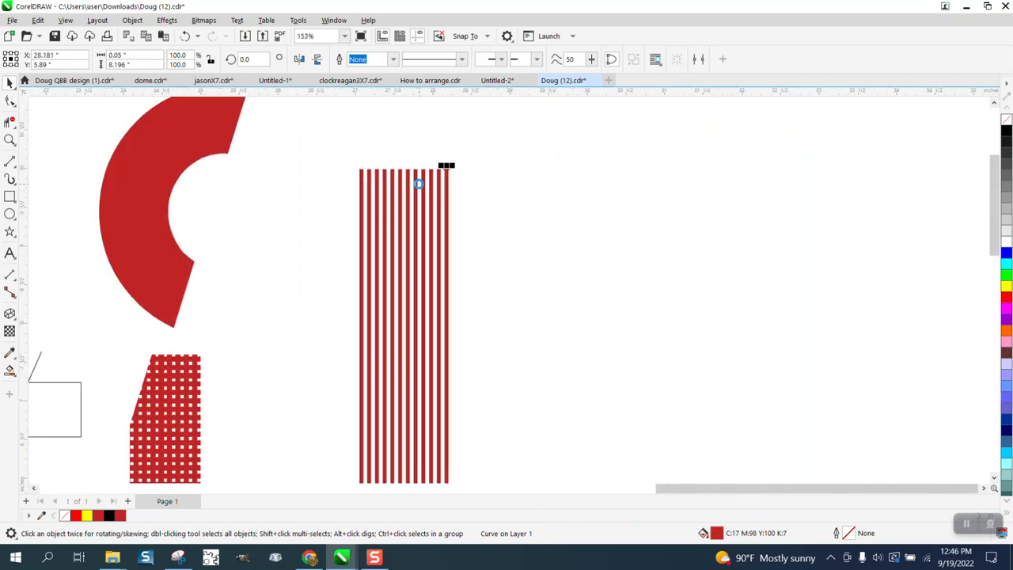
{"action": "scroll", "coordinate": [436, 176], "scroll_direction": "down", "scroll_amount": 1}
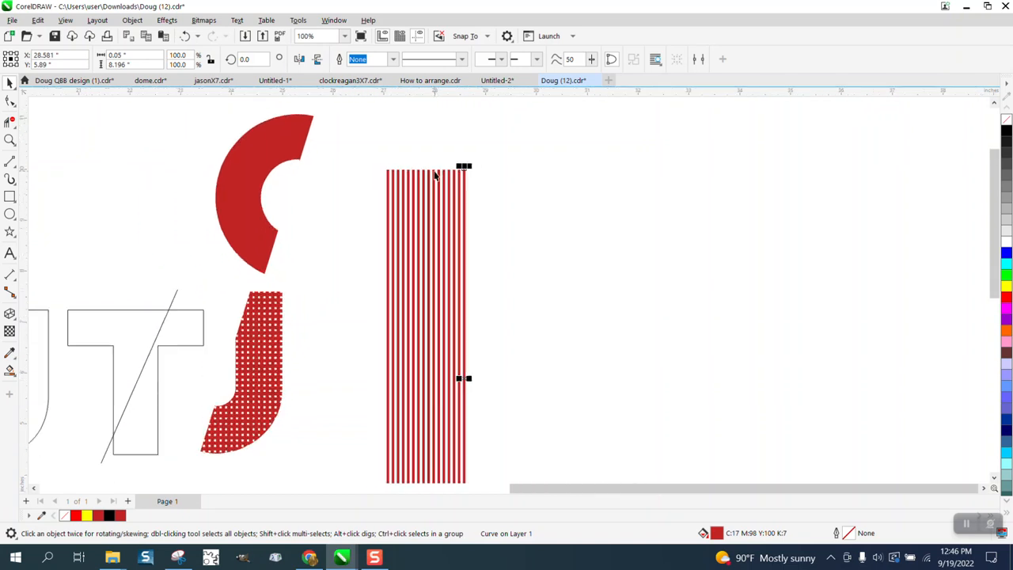
{"action": "key", "text": "ctrl+d"}
{"action": "key", "text": "ctrl+d"}
{"action": "key", "text": "ctrl+d"}
{"action": "key", "text": "ctrl+d"}
{"action": "key", "text": "ctrl+d"}
{"action": "key", "text": "ctrl+d"}
{"action": "key", "text": "ctrl+d"}
{"action": "key", "text": "ctrl+d"}
{"action": "key", "text": "ctrl+d"}
{"action": "key", "text": "ctrl+d"}
{"action": "key", "text": "ctrl+d"}
{"action": "key", "text": "ctrl+d"}
{"action": "key", "text": "ctrl+d"}
{"action": "key", "text": "ctrl+d"}
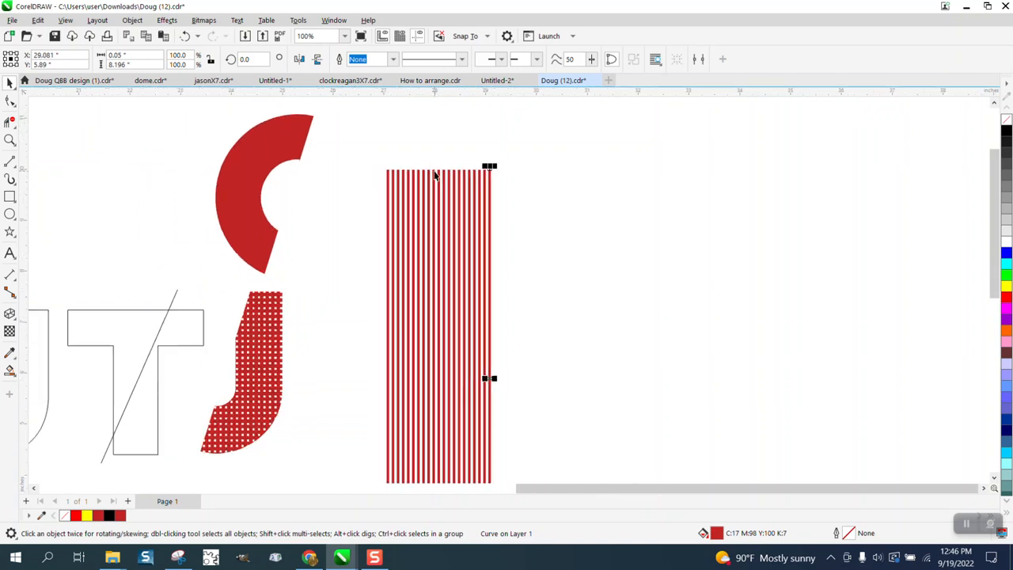
Select all the red vertical bars together with a marquee.
{"action": "left_click_drag", "start_coordinate": [369, 152], "coordinate": [556, 467]}
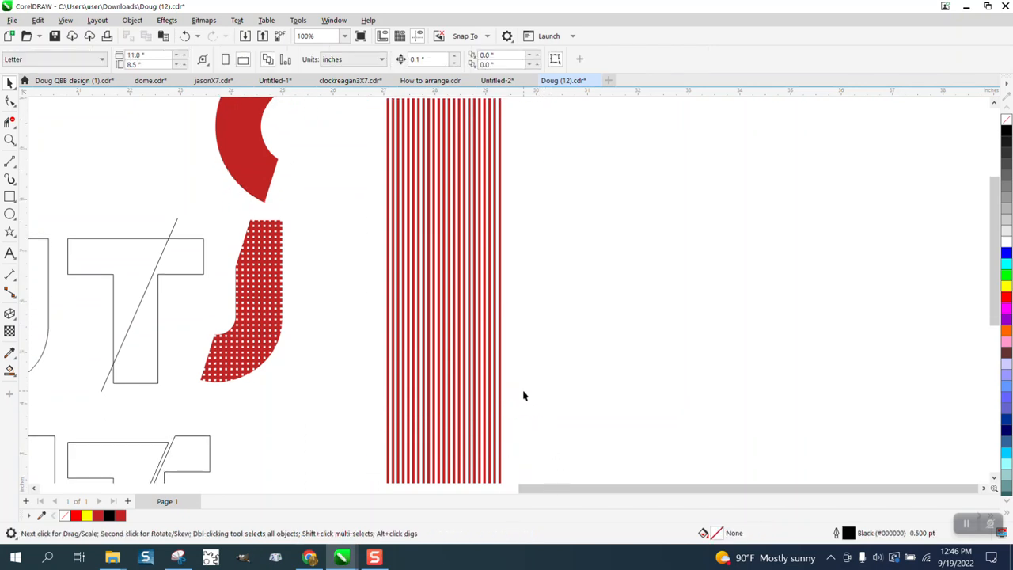
{"action": "scroll", "coordinate": [522, 395], "scroll_direction": "down", "scroll_amount": 2}
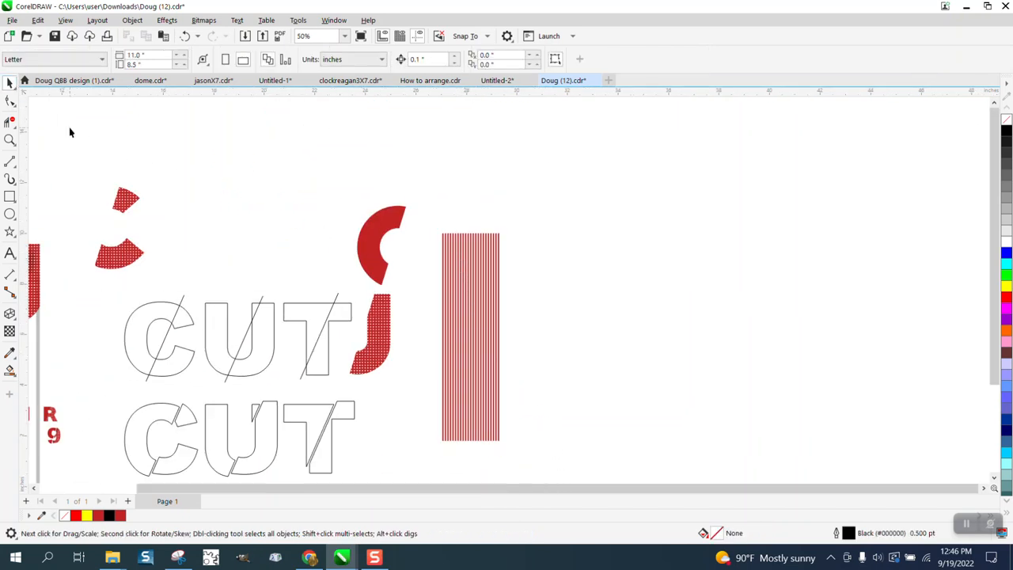
{"action": "left_click_drag", "start_coordinate": [431, 219], "coordinate": [470, 296]}
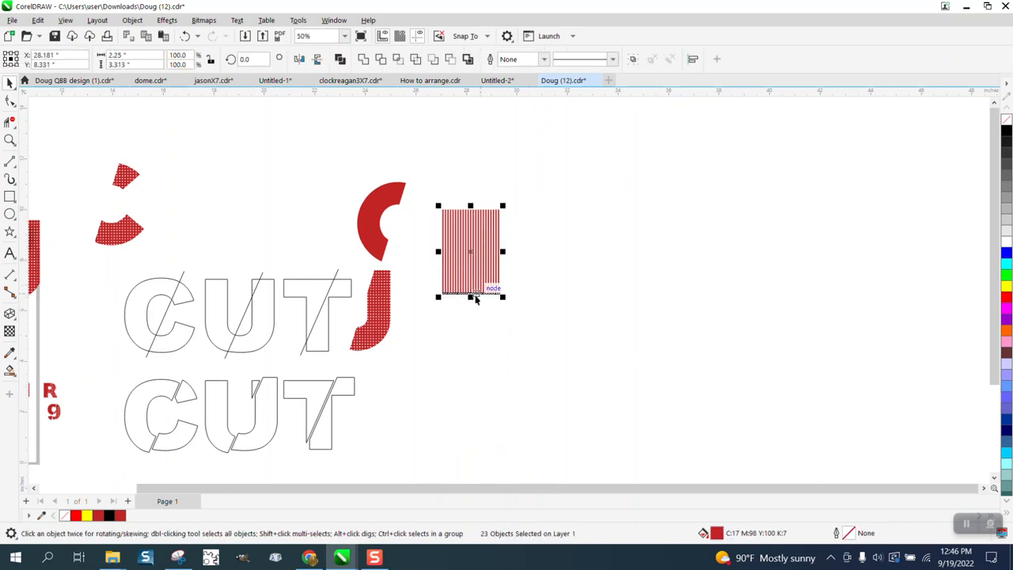
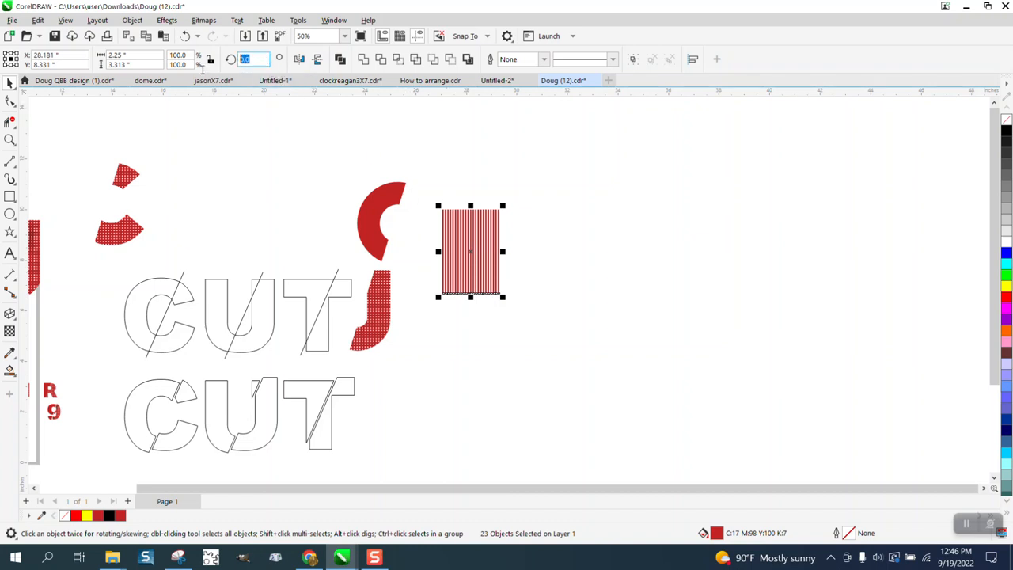
Rotate the selected red bars 90 degrees to cross them, and group all the bars into one grid.
{"action": "type", "text": "90"}
{"action": "key", "text": "Return"}
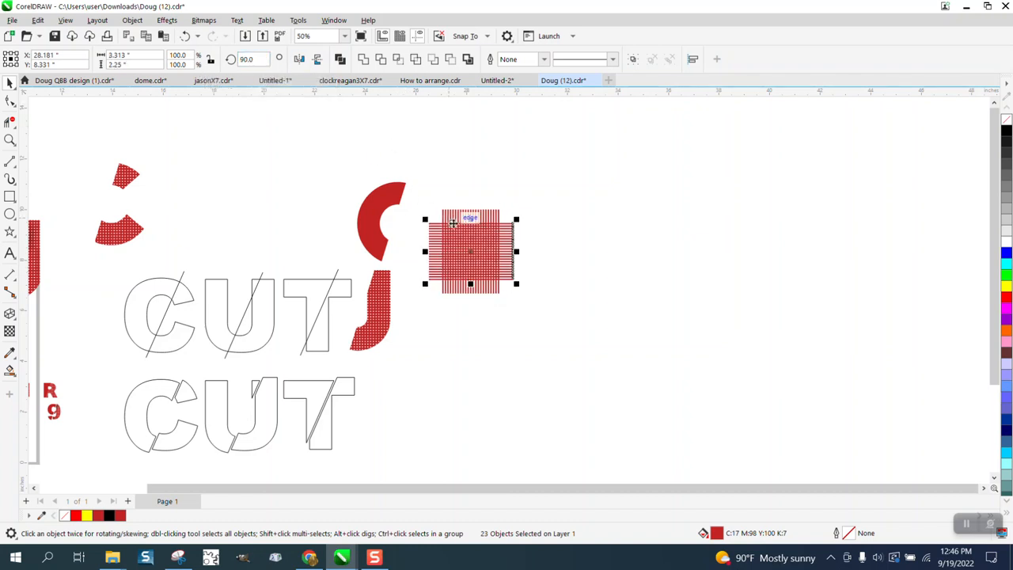
{"action": "left_click_drag", "start_coordinate": [421, 202], "coordinate": [551, 321]}
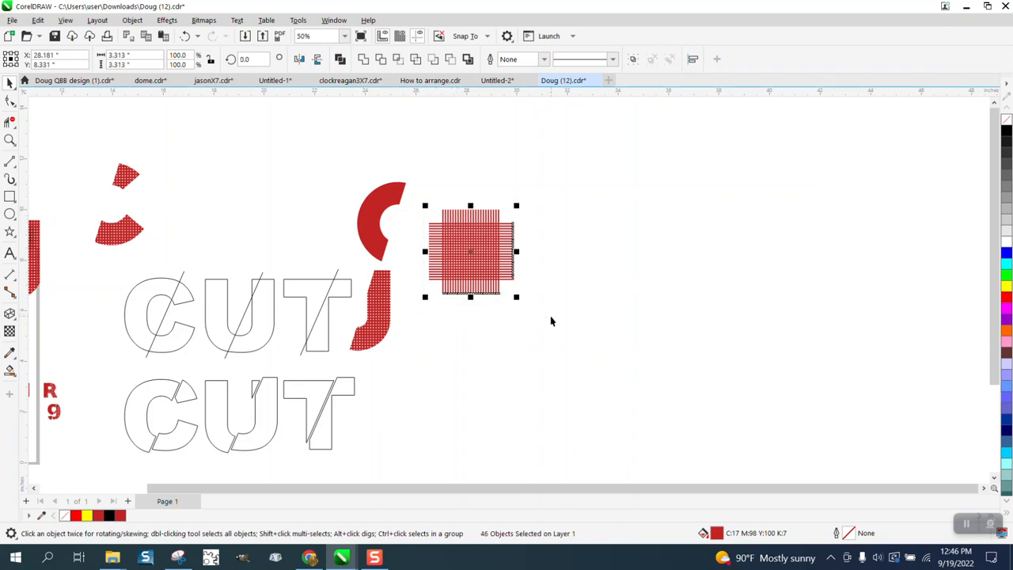
{"action": "key", "text": "ctrl+g"}
{"action": "scroll", "coordinate": [553, 319], "scroll_direction": "down", "scroll_amount": 1}
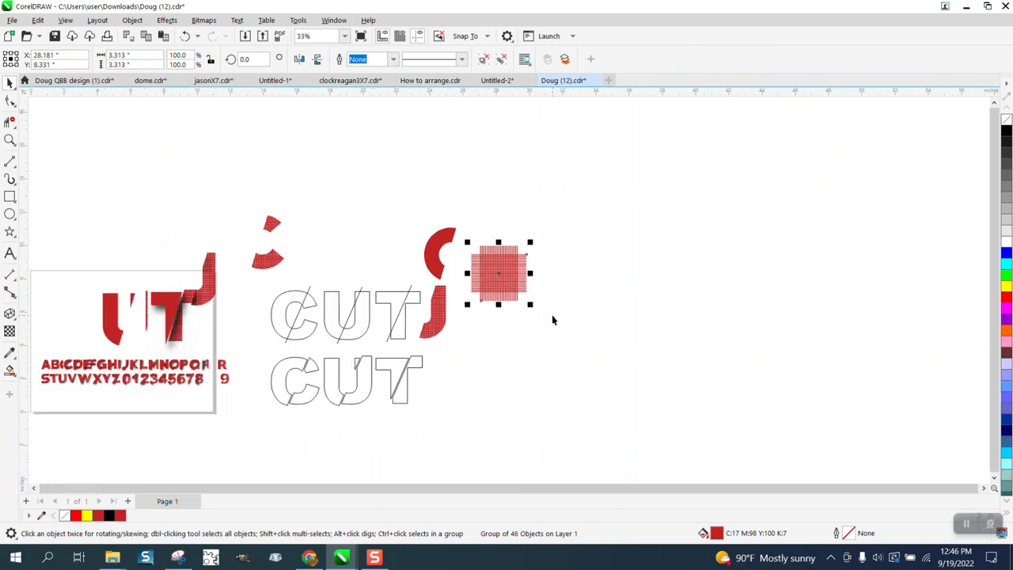
Set the nudge distance to 4 inches and nudge the lower C, U and T slice pieces down by 4 inches.
{"action": "left_click", "coordinate": [583, 234]}
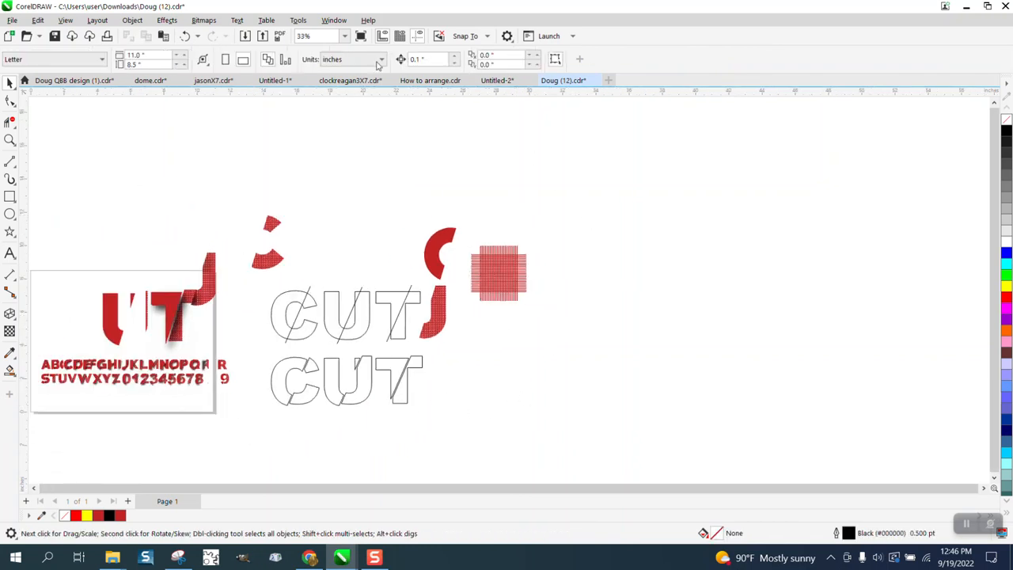
{"action": "double_click", "coordinate": [438, 59]}
{"action": "type", "text": "4"}
{"action": "left_click", "coordinate": [394, 388]}
{"action": "key", "text": "Down"}
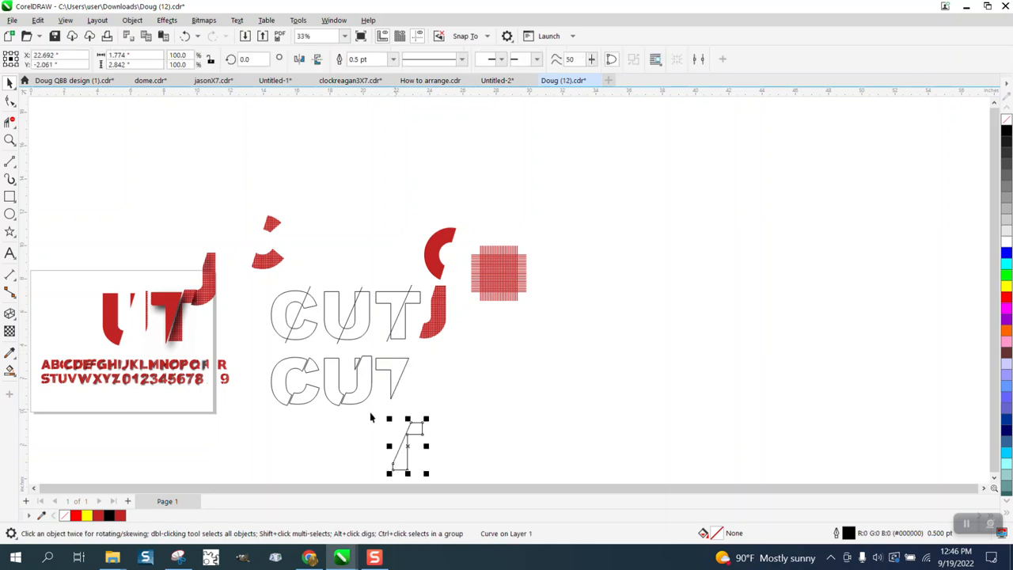
{"action": "left_click", "coordinate": [362, 402]}
{"action": "key", "text": "Down"}
{"action": "left_click", "coordinate": [303, 401]}
{"action": "key", "text": "Down"}
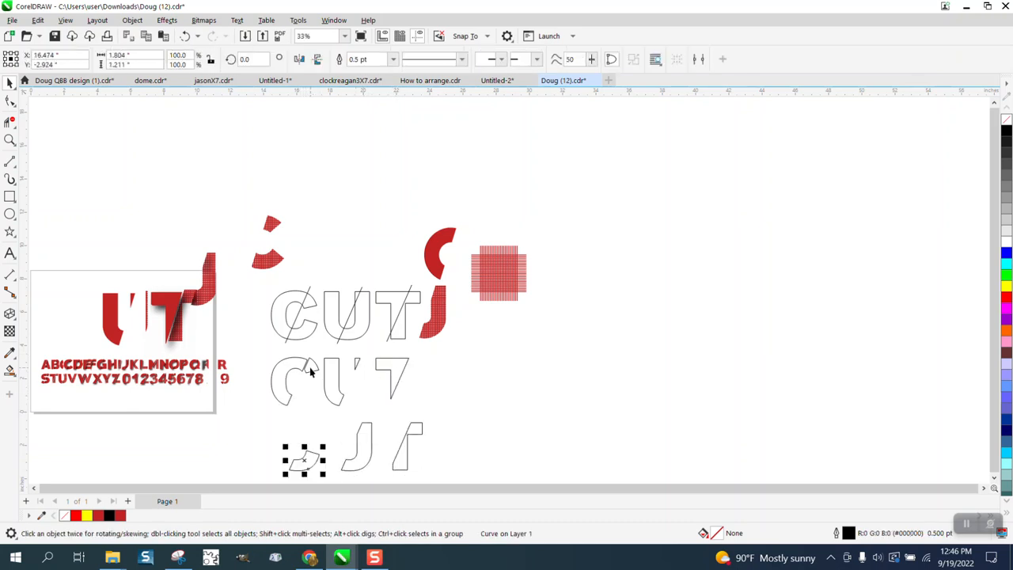
{"action": "left_click", "coordinate": [311, 370]}
{"action": "key", "text": "Down"}
Move the red grid next to the lowered pieces and enlarge it to about 132%.
{"action": "mouse_move", "coordinate": [480, 299]}
{"action": "left_mouse_down"}
{"action": "mouse_move", "coordinate": [457, 472]}
{"action": "mouse_move", "coordinate": [445, 462]}
{"action": "left_mouse_up"}
{"action": "left_click", "coordinate": [9, 140]}
{"action": "left_click_drag", "start_coordinate": [362, 399], "coordinate": [541, 494]}
{"action": "left_click", "coordinate": [9, 83]}
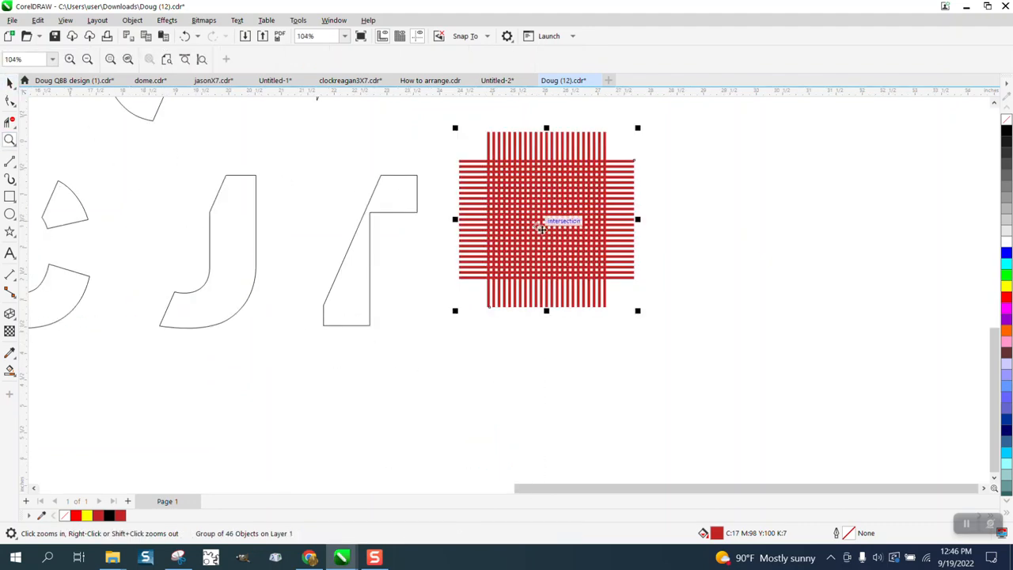
{"action": "mouse_move", "coordinate": [637, 311]}
{"action": "left_mouse_down"}
{"action": "mouse_move", "coordinate": [696, 353]}
{"action": "mouse_move", "coordinate": [695, 368]}
{"action": "left_mouse_up"}
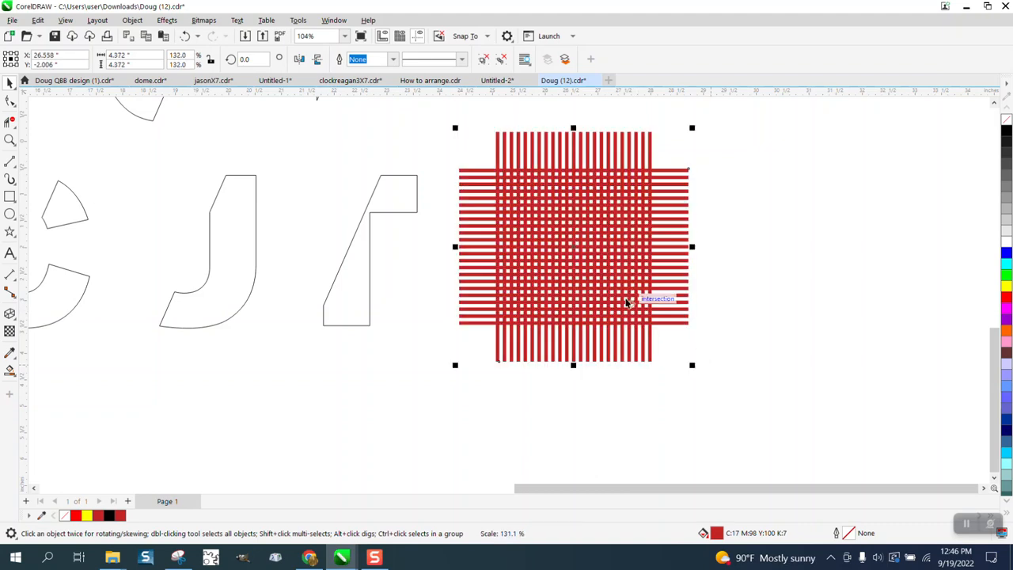
Try intersecting the grid with the slanted T piece and undo those changes.
{"action": "mouse_move", "coordinate": [543, 247]}
{"action": "left_mouse_down"}
{"action": "mouse_move", "coordinate": [520, 257]}
{"action": "mouse_move", "coordinate": [369, 244]}
{"action": "left_mouse_up"}
{"action": "mouse_move", "coordinate": [259, 118]}
{"action": "left_mouse_down"}
{"action": "mouse_move", "coordinate": [612, 417]}
{"action": "mouse_move", "coordinate": [560, 361]}
{"action": "left_mouse_up"}
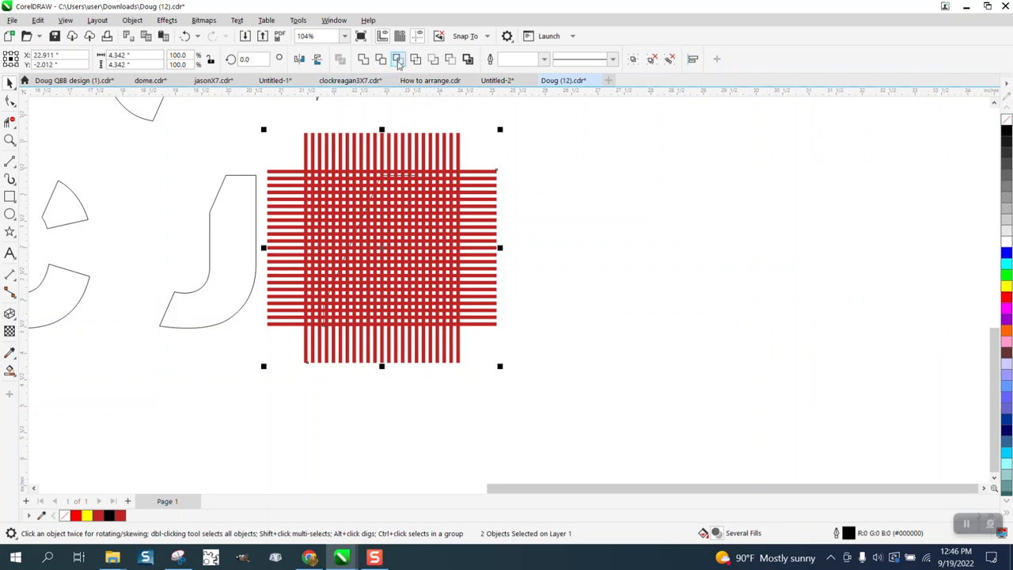
{"action": "left_click", "coordinate": [398, 61]}
{"action": "scroll", "coordinate": [658, 364], "scroll_direction": "down", "scroll_amount": 1}
{"action": "key", "text": "Up"}
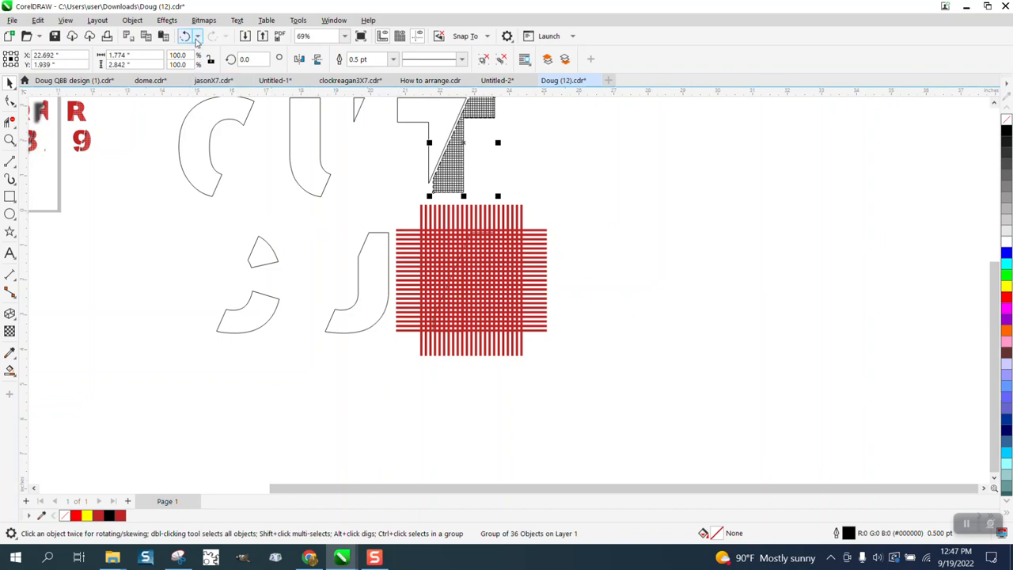
{"action": "left_click", "coordinate": [185, 35]}
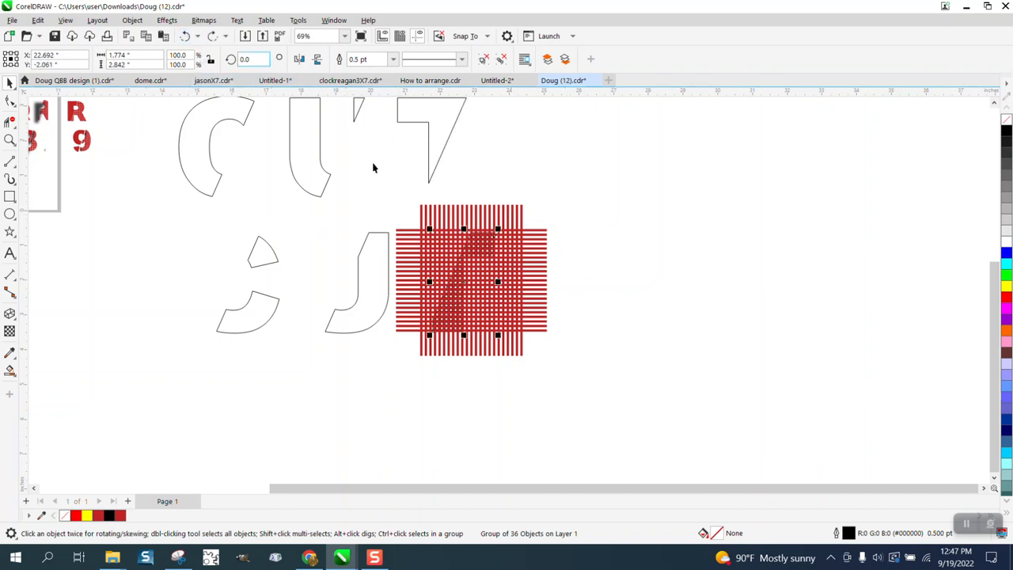
{"action": "left_click", "coordinate": [520, 227]}
{"action": "left_click_drag", "start_coordinate": [519, 226], "coordinate": [663, 237]}
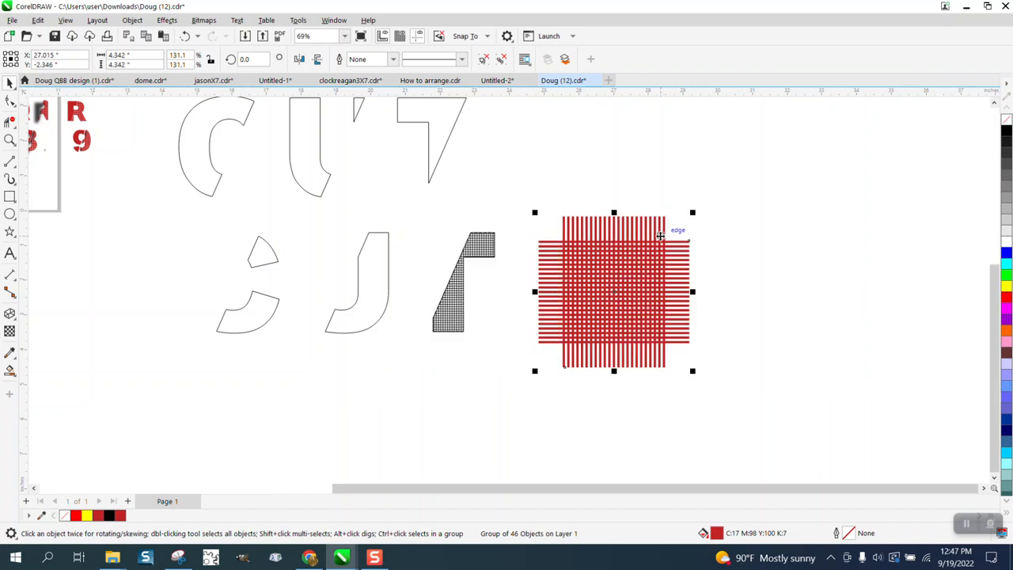
{"action": "left_click", "coordinate": [185, 35]}
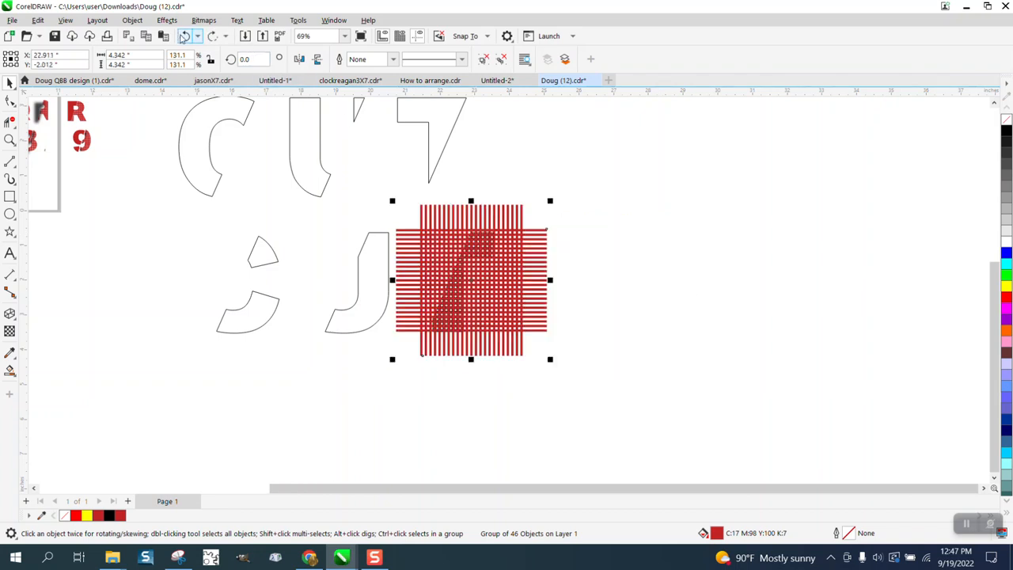
{"action": "left_click", "coordinate": [184, 36]}
{"action": "left_click_drag", "start_coordinate": [519, 250], "coordinate": [679, 251]}
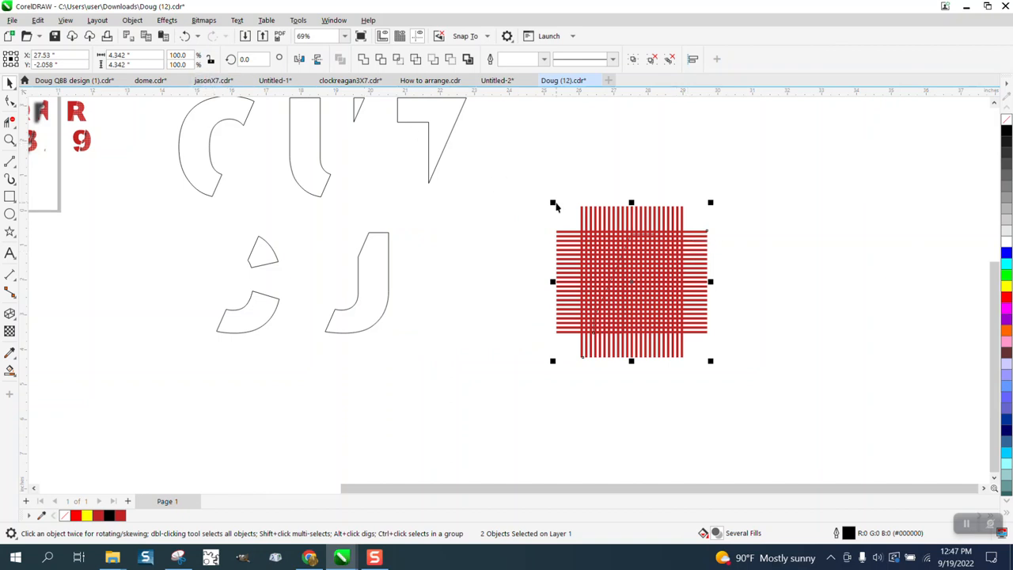
{"action": "left_click", "coordinate": [187, 36]}
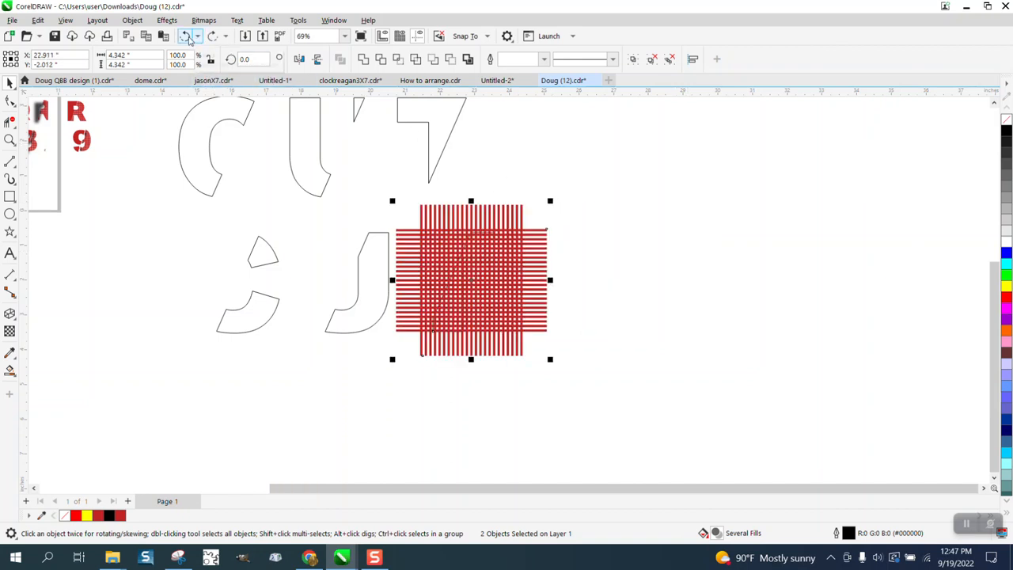
{"action": "left_click", "coordinate": [187, 36]}
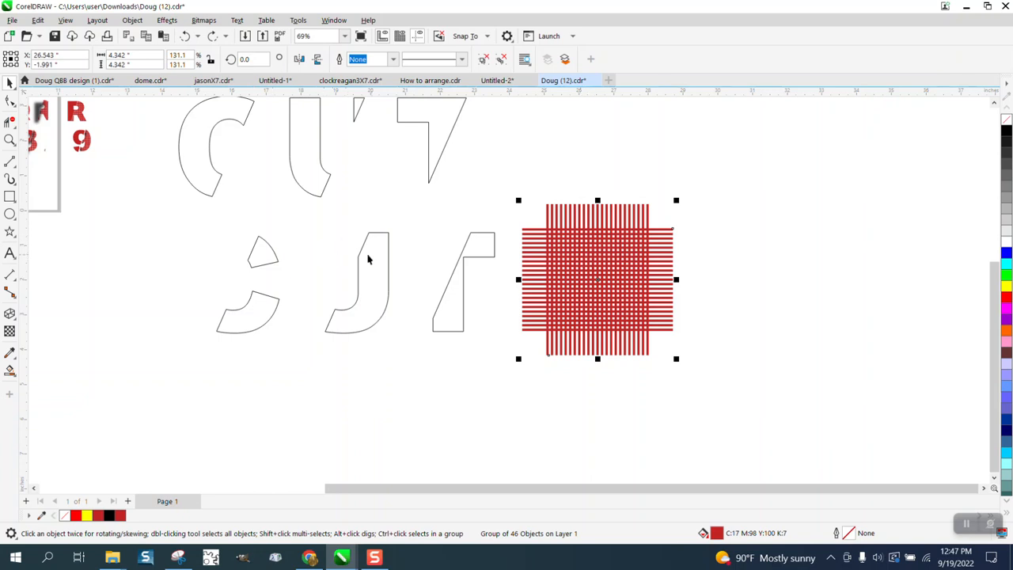
Enlarge the grid to about 145% and shift it slightly.
{"action": "left_click_drag", "start_coordinate": [676, 202], "coordinate": [693, 184]}
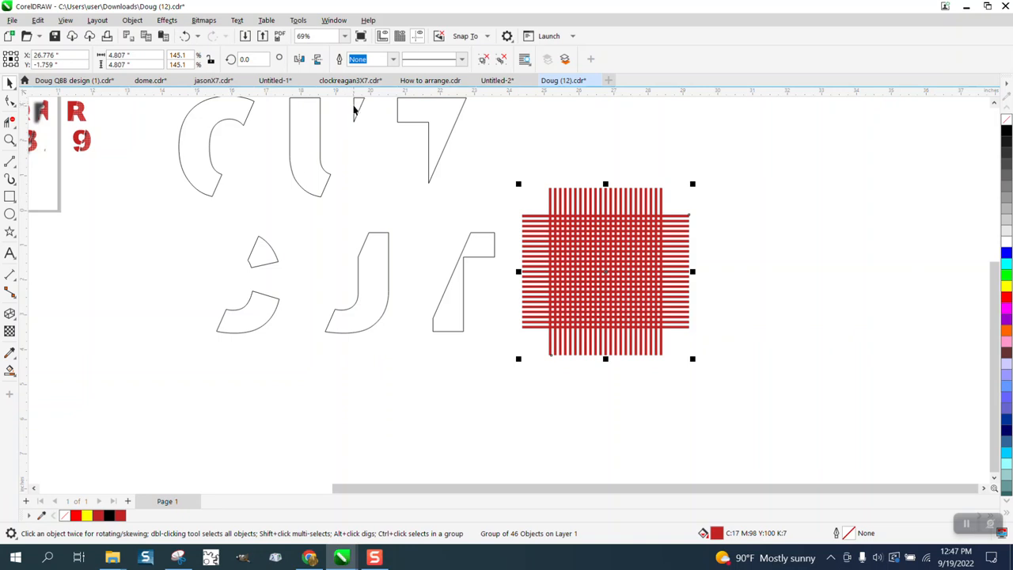
{"action": "left_click_drag", "start_coordinate": [617, 269], "coordinate": [591, 285]}
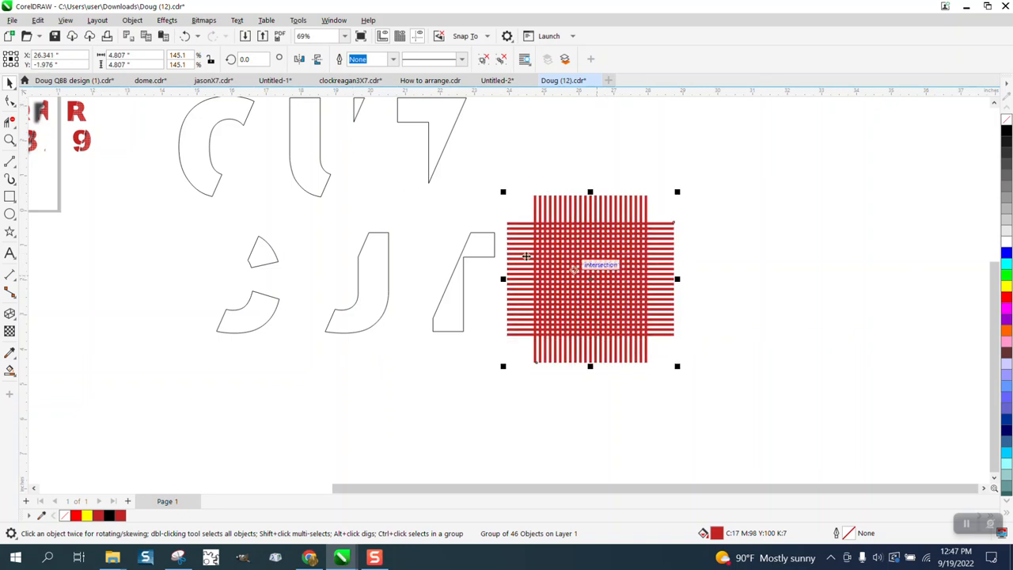
Try to PowerClip the grid inside the slanted T piece and undo it.
{"action": "left_click", "coordinate": [132, 20]}
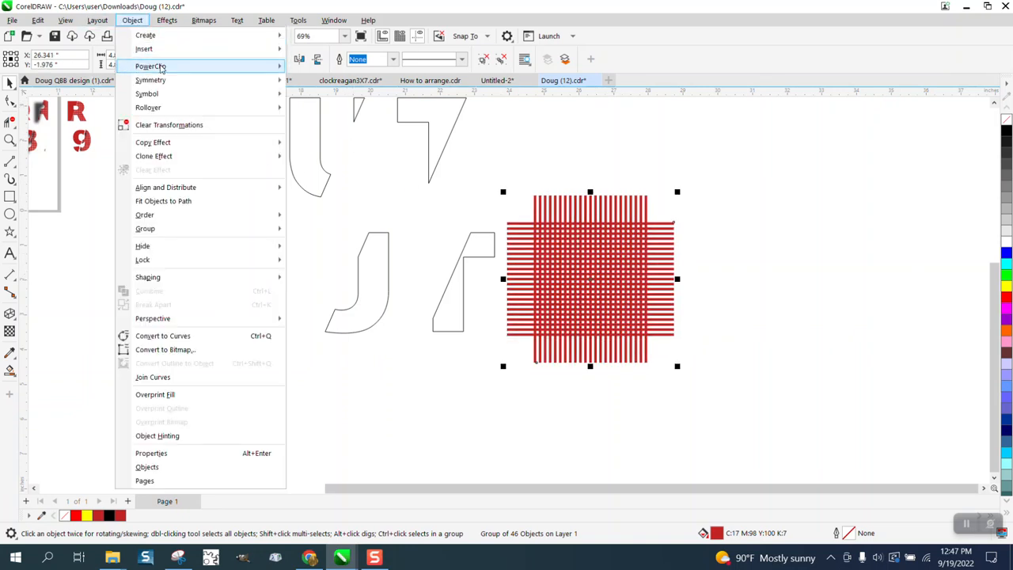
{"action": "mouse_move", "coordinate": [161, 68]}
{"action": "left_click", "coordinate": [313, 68]}
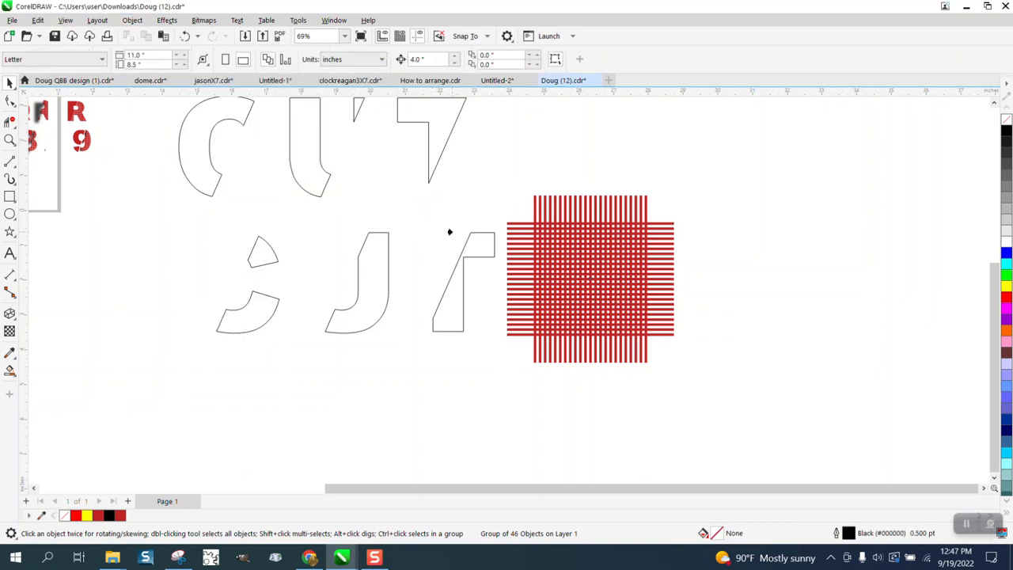
{"action": "left_click", "coordinate": [469, 245]}
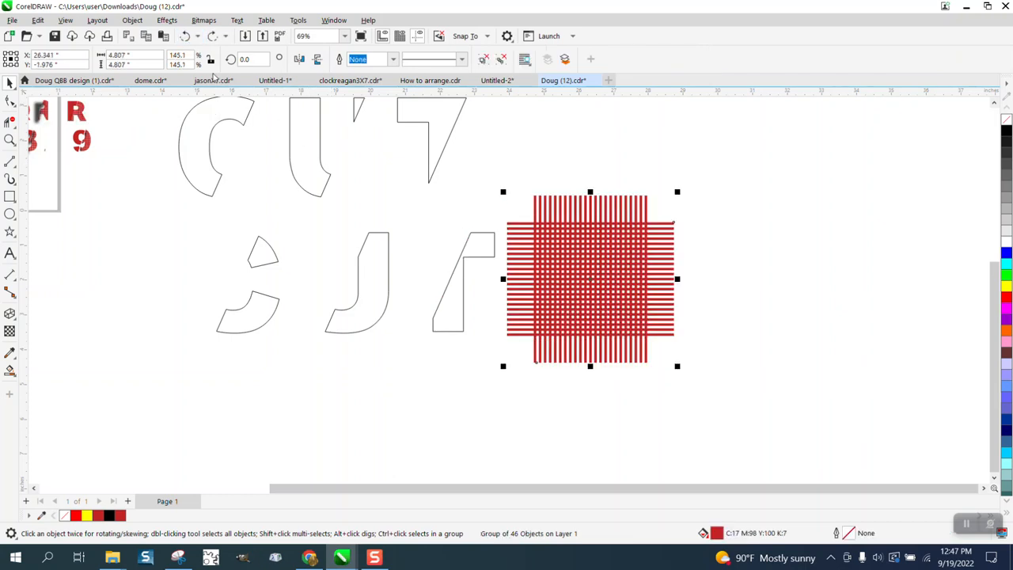
{"action": "left_click", "coordinate": [184, 35]}
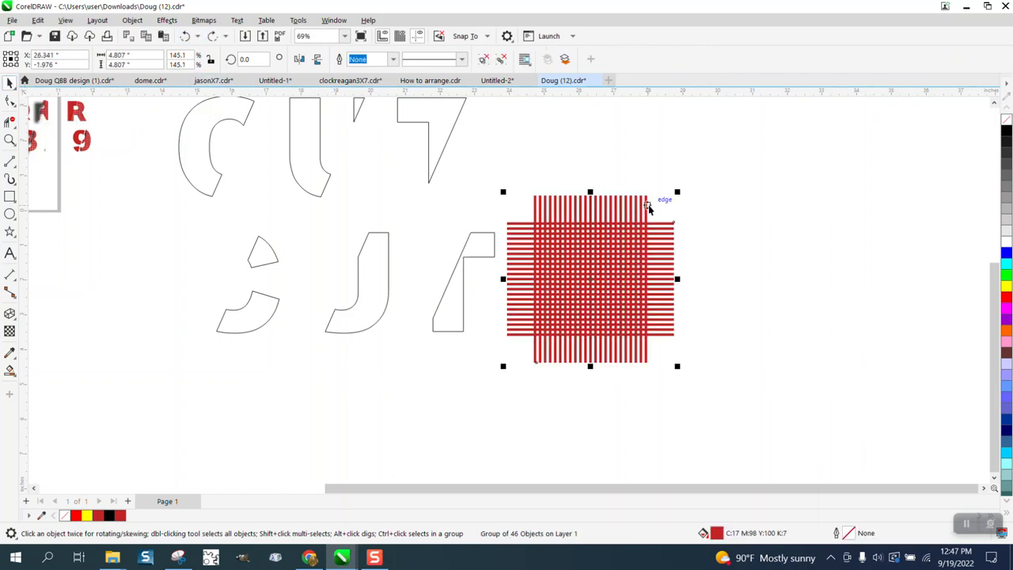
Duplicate the grid three times, placing the copies beside and below the original.
{"action": "mouse_move", "coordinate": [625, 281]}
{"action": "left_mouse_down"}
{"action": "mouse_move", "coordinate": [826, 288]}
{"action": "mouse_move", "coordinate": [823, 280]}
{"action": "left_mouse_up"}
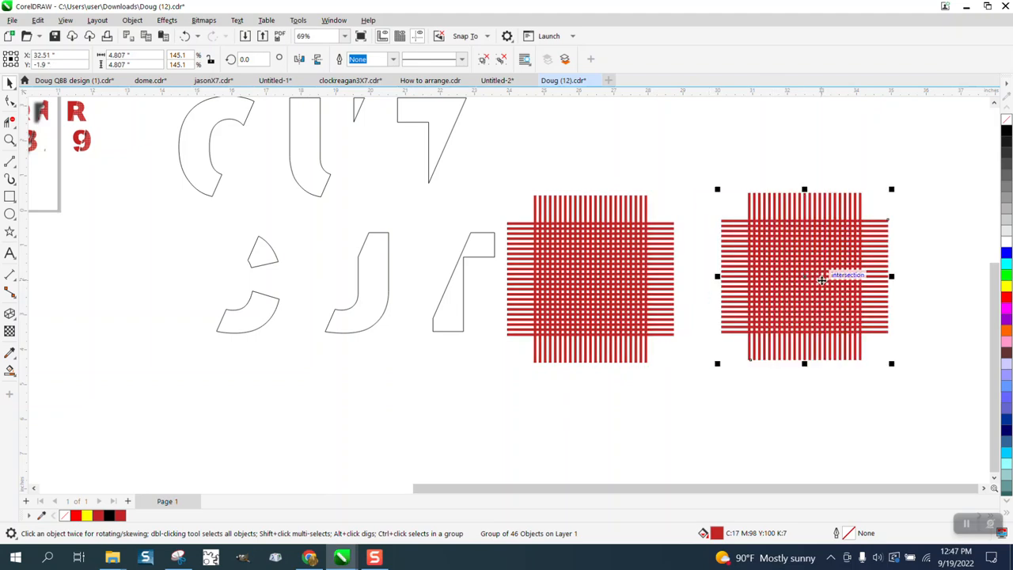
{"action": "scroll", "coordinate": [822, 280], "scroll_direction": "down", "scroll_amount": 3}
{"action": "mouse_move", "coordinate": [800, 278]}
{"action": "left_mouse_down"}
{"action": "mouse_move", "coordinate": [637, 376]}
{"action": "mouse_move", "coordinate": [528, 394]}
{"action": "left_mouse_up"}
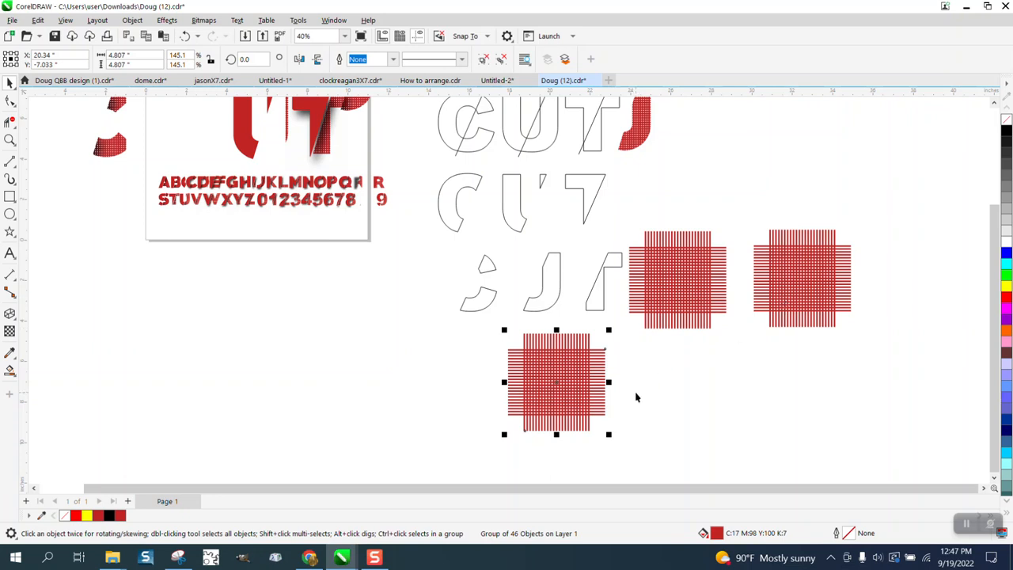
{"action": "mouse_move", "coordinate": [553, 399]}
{"action": "left_mouse_down"}
{"action": "mouse_move", "coordinate": [707, 402]}
{"action": "mouse_move", "coordinate": [693, 398]}
{"action": "left_mouse_up"}
PowerClip one grid copy inside the lower C piece.
{"action": "left_click", "coordinate": [10, 140]}
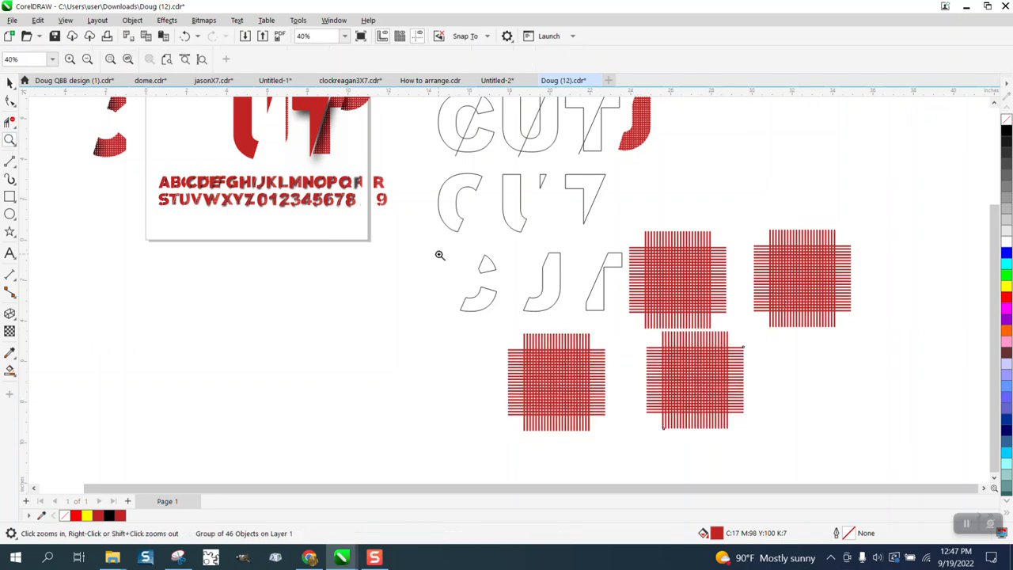
{"action": "left_click_drag", "start_coordinate": [826, 455], "coordinate": [466, 247]}
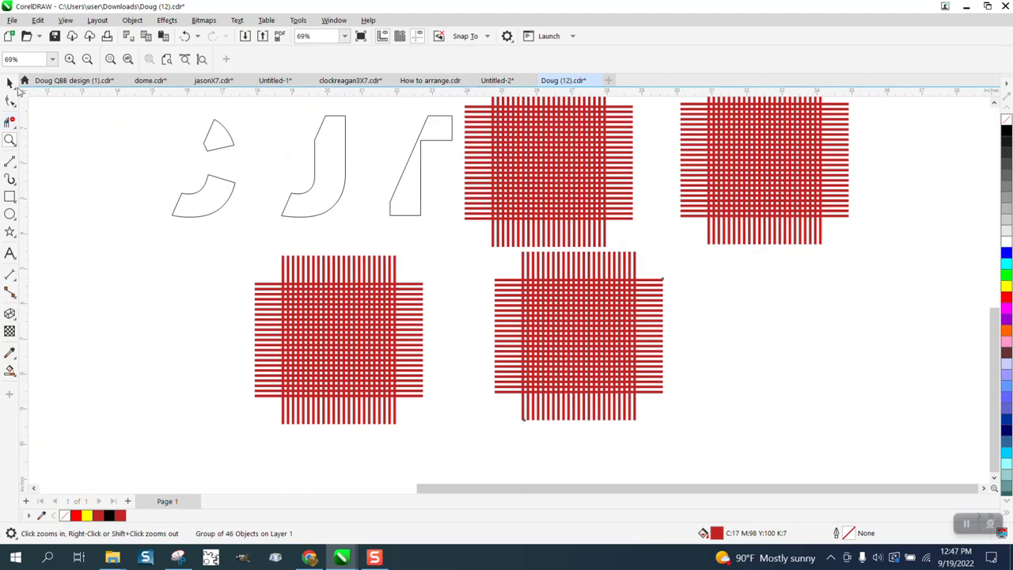
{"action": "left_click", "coordinate": [351, 320]}
{"action": "scroll", "coordinate": [163, 233], "scroll_direction": "down", "scroll_amount": 1}
{"action": "scroll", "coordinate": [367, 276], "scroll_direction": "down", "scroll_amount": 3}
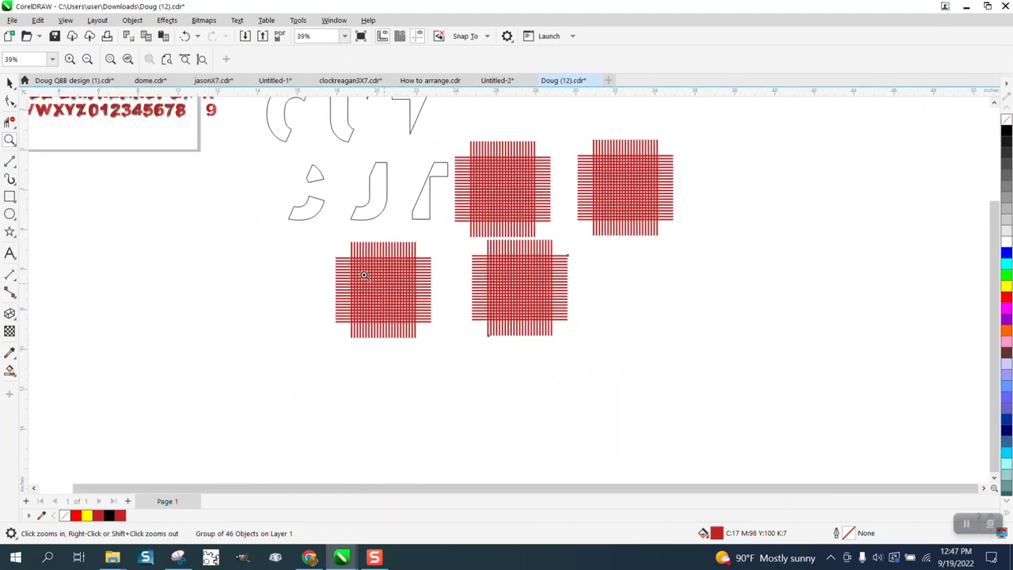
{"action": "left_click", "coordinate": [11, 83]}
{"action": "left_click", "coordinate": [364, 264]}
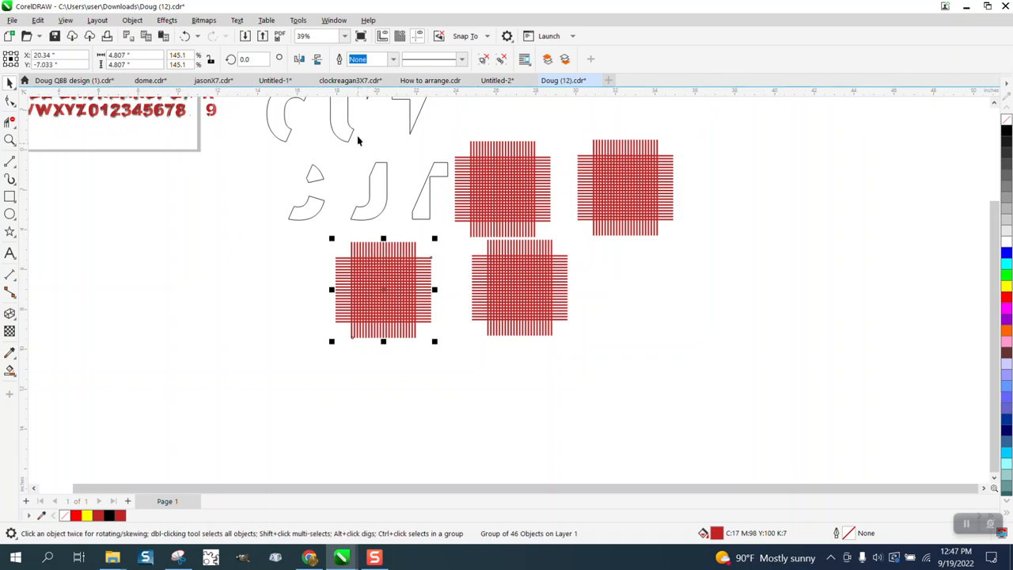
{"action": "left_click", "coordinate": [132, 19]}
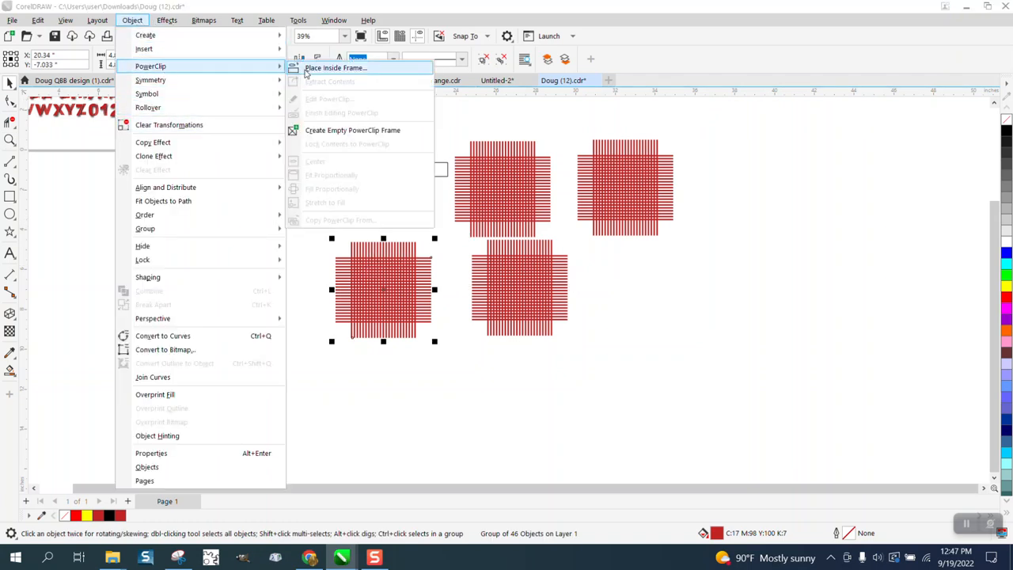
{"action": "left_click", "coordinate": [291, 180]}
{"action": "left_click", "coordinate": [313, 211]}
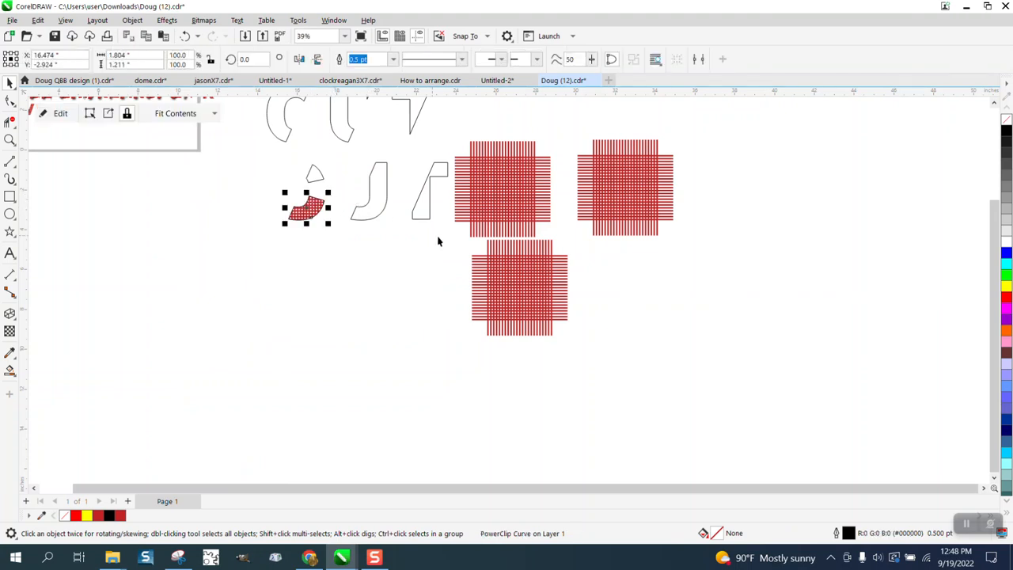
PowerClip another grid copy inside the small upper C wedge.
{"action": "left_click", "coordinate": [9, 82]}
{"action": "left_click", "coordinate": [518, 288]}
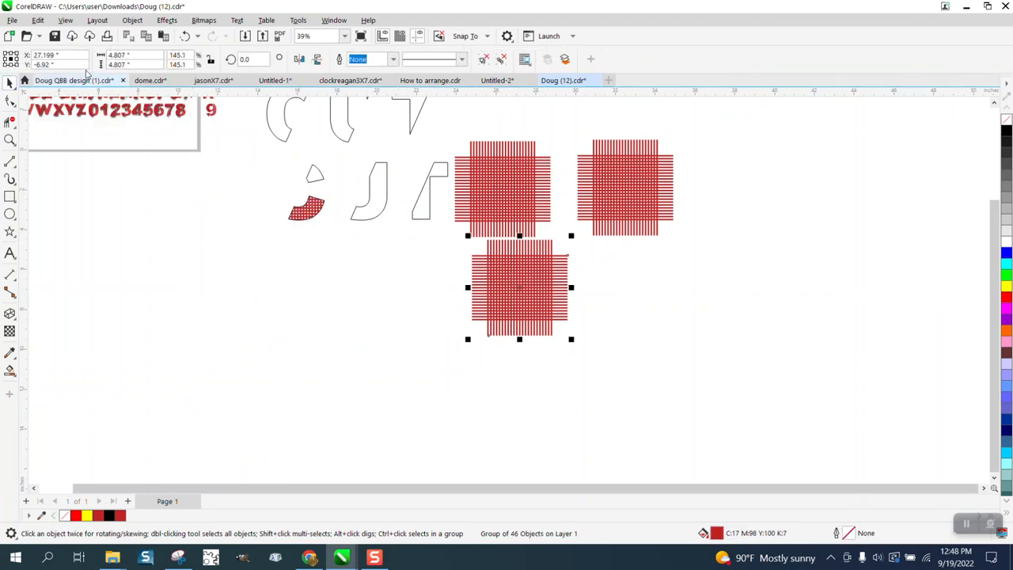
{"action": "left_click", "coordinate": [132, 20]}
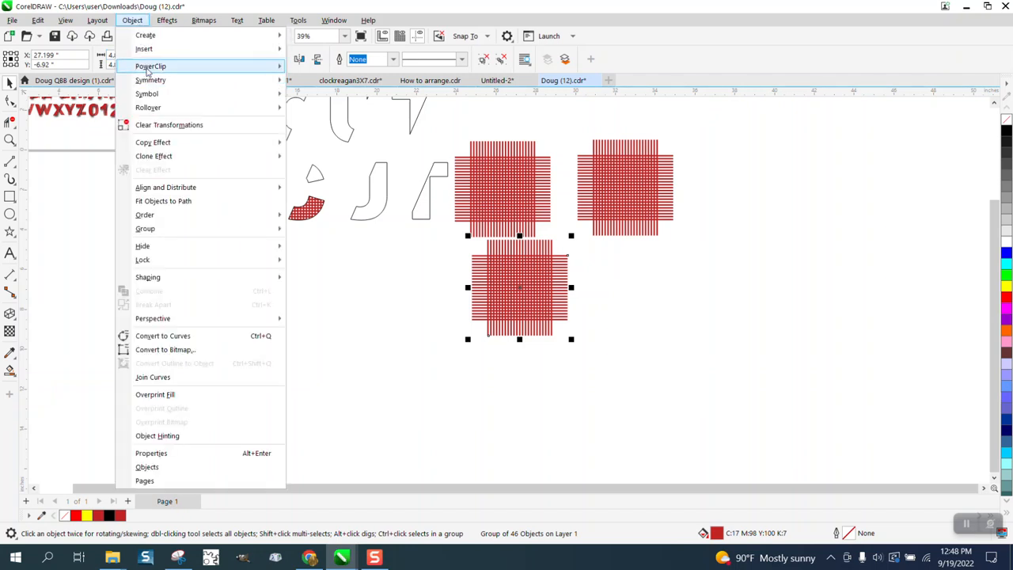
{"action": "mouse_move", "coordinate": [150, 67]}
{"action": "left_click", "coordinate": [311, 68]}
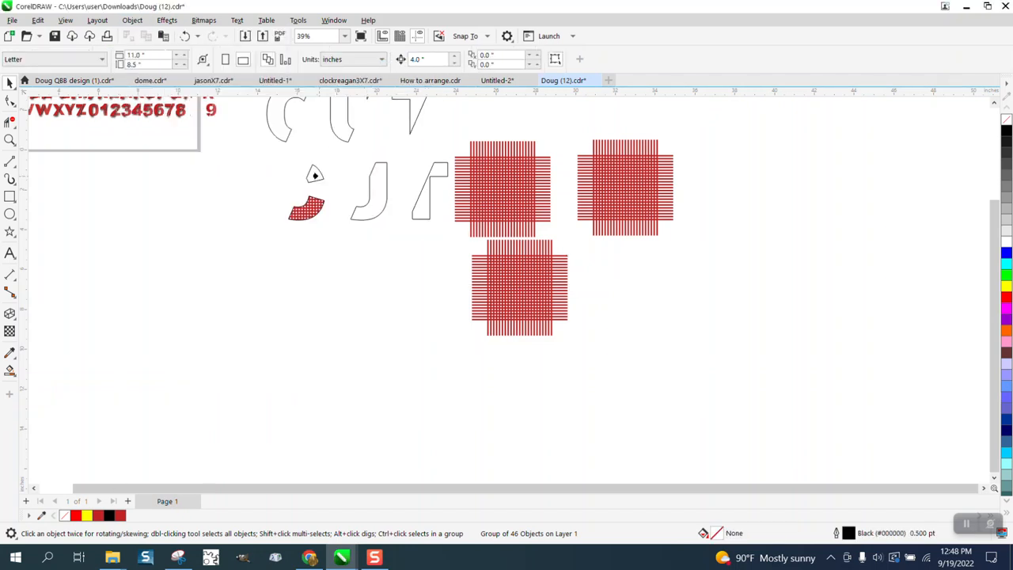
{"action": "left_click", "coordinate": [314, 175]}
PowerClip a grid copy inside the lower U piece.
{"action": "left_click", "coordinate": [485, 198]}
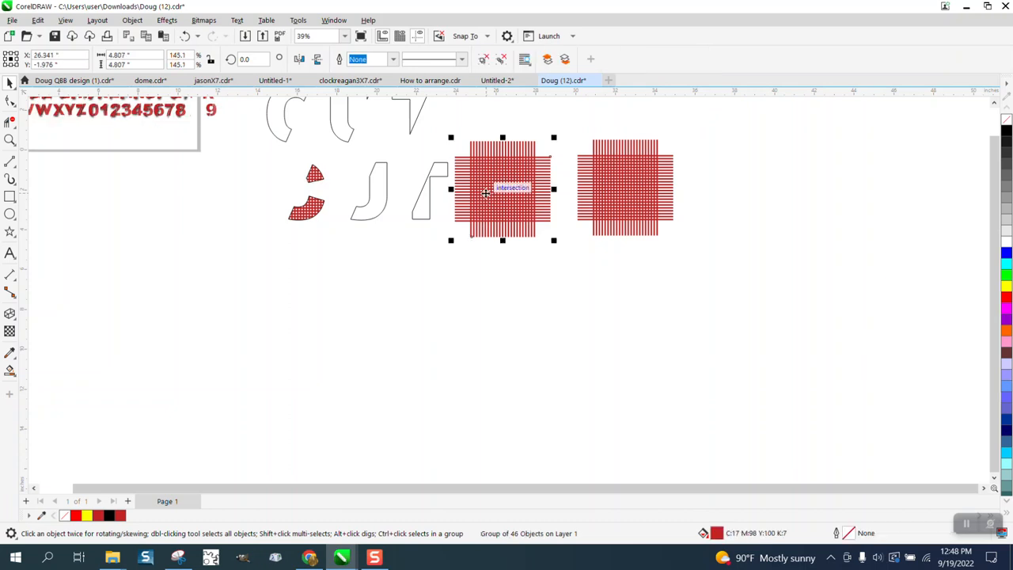
{"action": "left_click", "coordinate": [129, 21]}
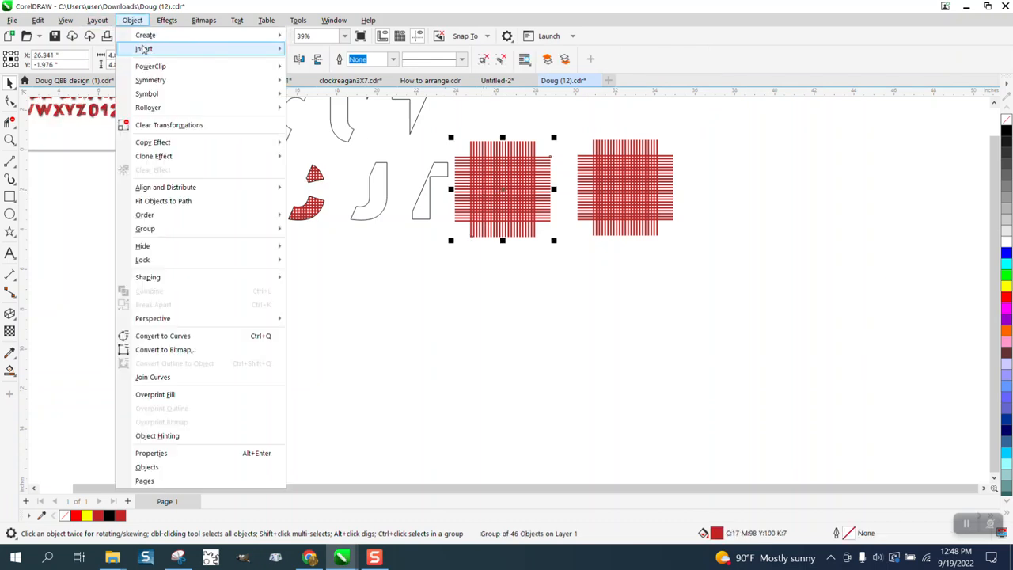
{"action": "mouse_move", "coordinate": [158, 67]}
{"action": "left_click", "coordinate": [334, 68]}
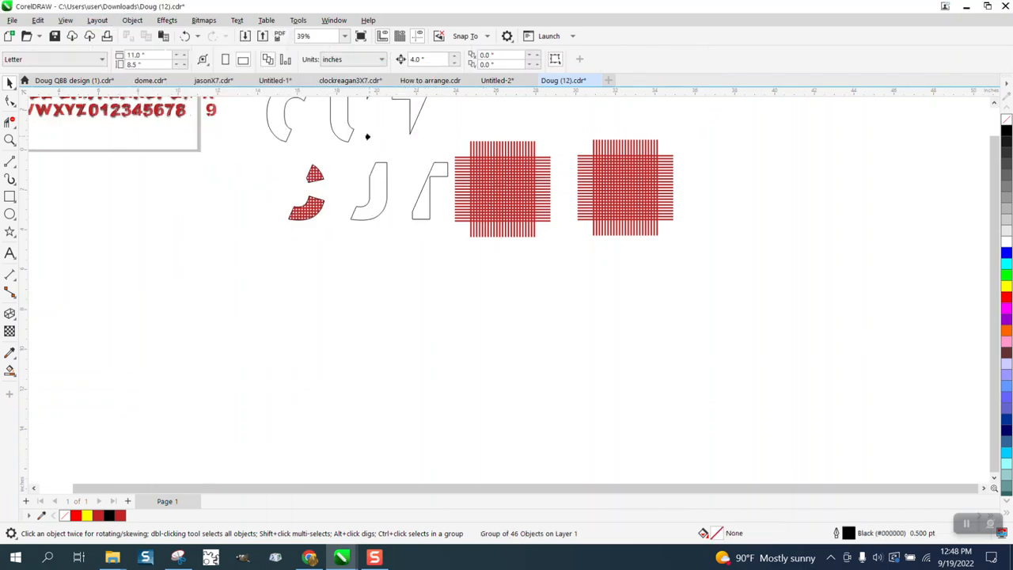
{"action": "left_click", "coordinate": [372, 170]}
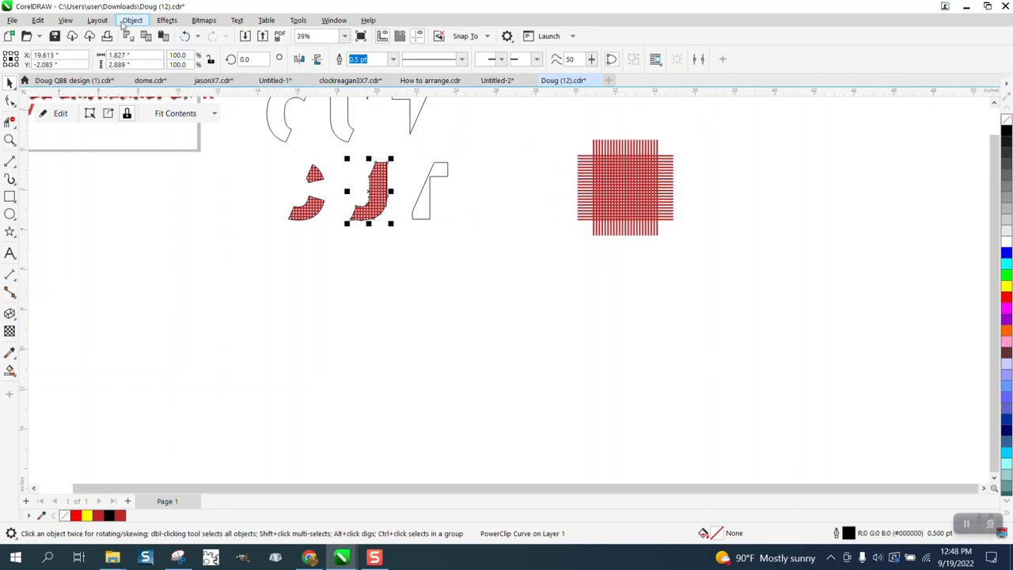
{"action": "left_click", "coordinate": [132, 21]}
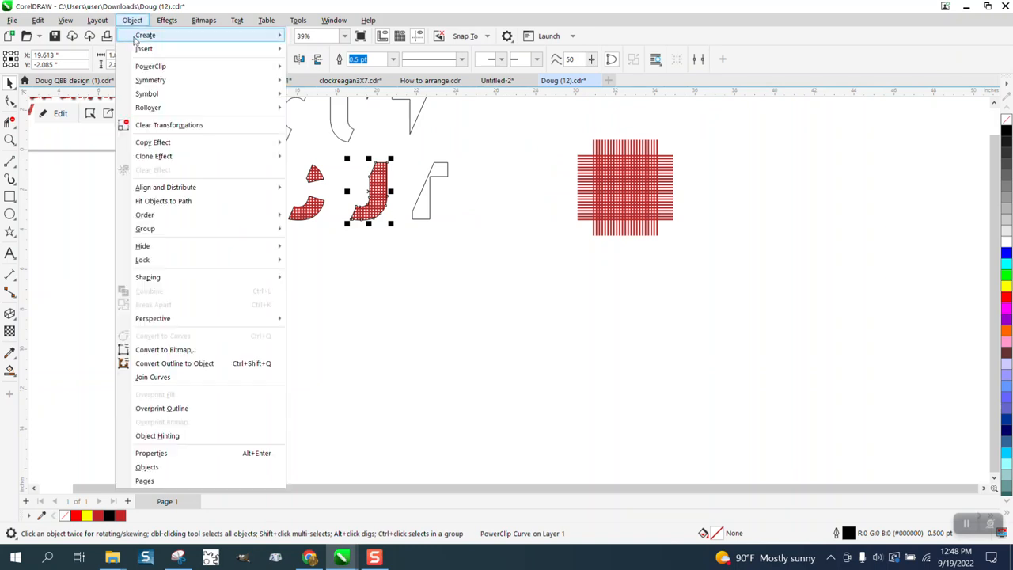
{"action": "left_click", "coordinate": [464, 143]}
{"action": "left_click", "coordinate": [464, 144]}
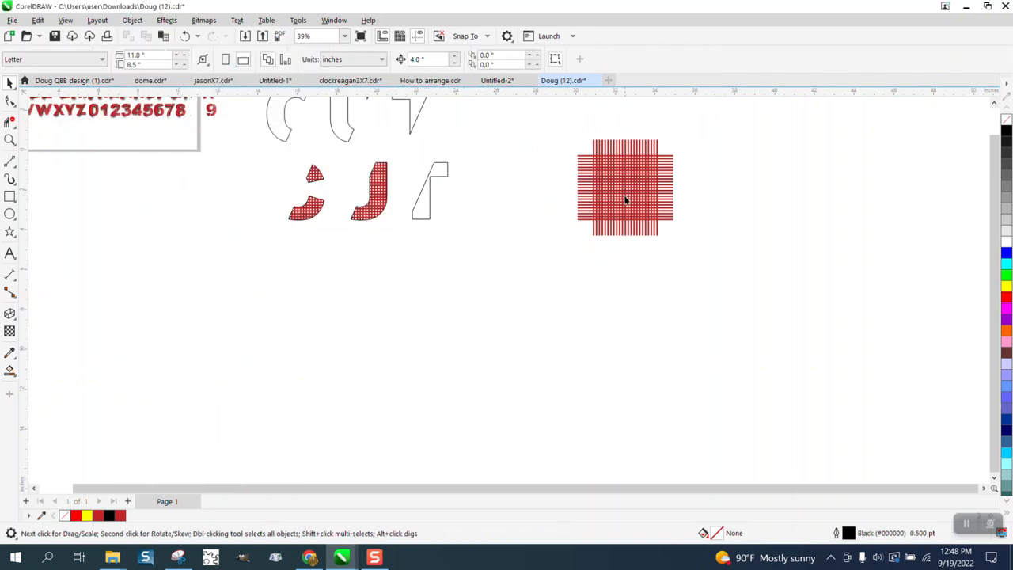
Move the last grid copy closer and PowerClip it inside the slanted T piece.
{"action": "left_click", "coordinate": [624, 199]}
{"action": "left_click_drag", "start_coordinate": [648, 199], "coordinate": [548, 204]}
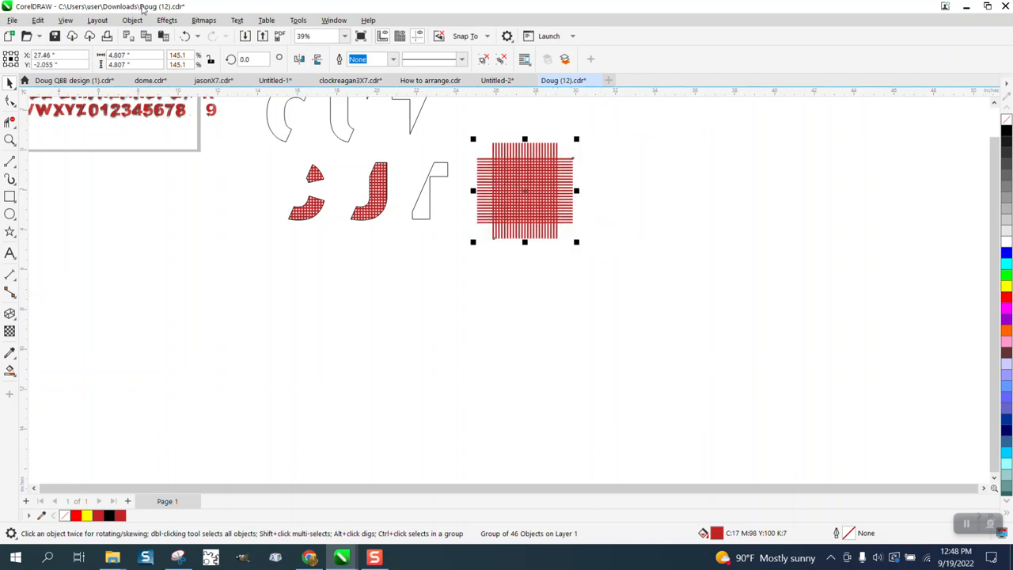
{"action": "left_click", "coordinate": [131, 20]}
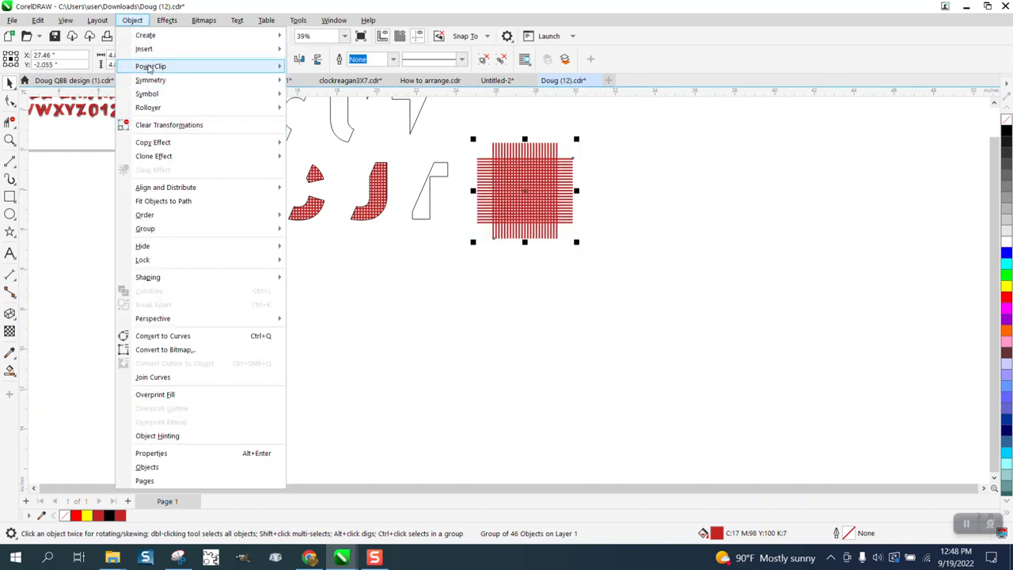
{"action": "mouse_move", "coordinate": [151, 66]}
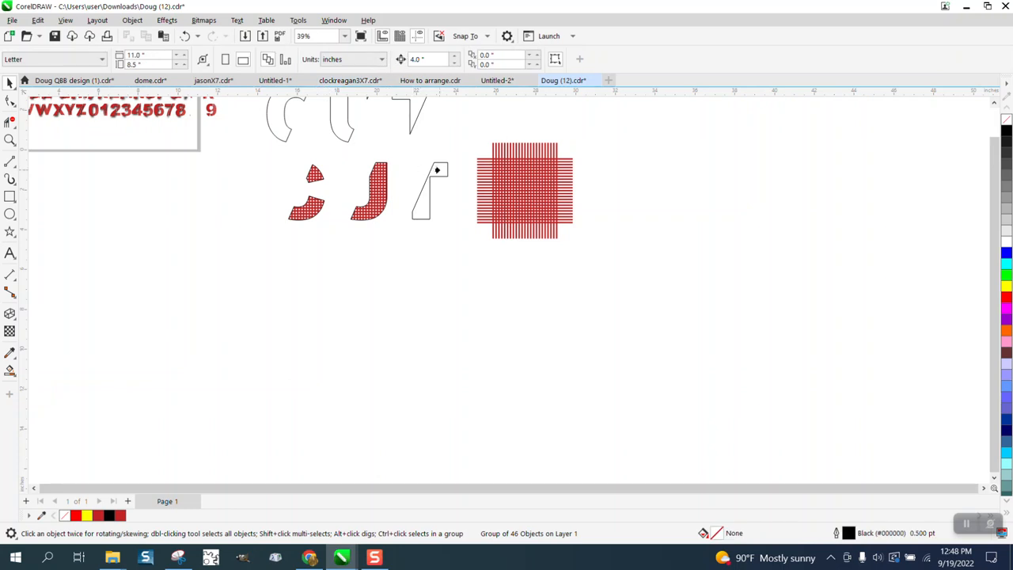
{"action": "left_click", "coordinate": [435, 169]}
Move the leftover loose pieces away from the outlined CUT letters.
{"action": "scroll", "coordinate": [451, 226], "scroll_direction": "down", "scroll_amount": 1}
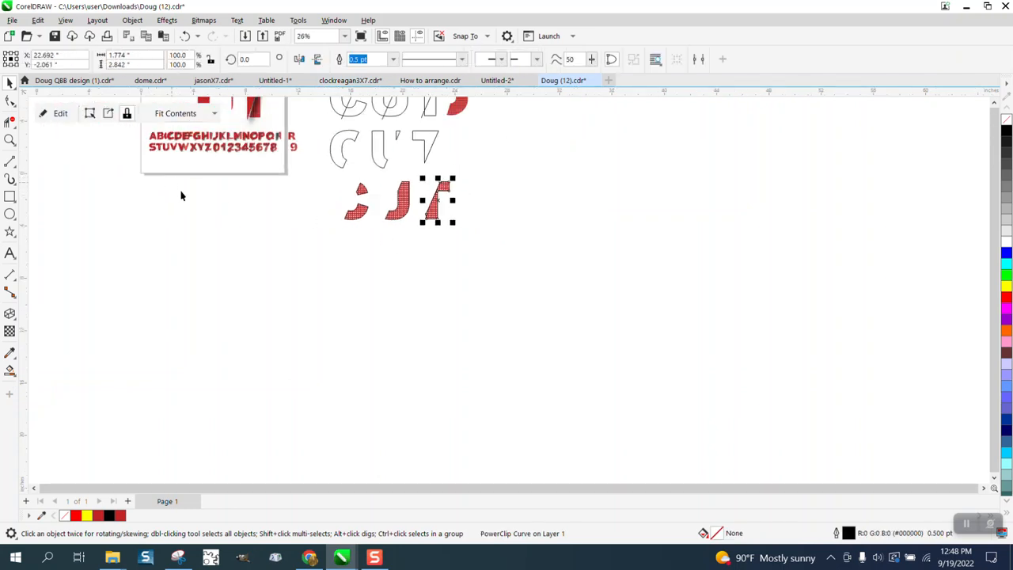
{"action": "scroll", "coordinate": [180, 196], "scroll_direction": "down", "scroll_amount": 1}
{"action": "scroll", "coordinate": [148, 182], "scroll_direction": "down", "scroll_amount": 1}
{"action": "left_click", "coordinate": [10, 140]}
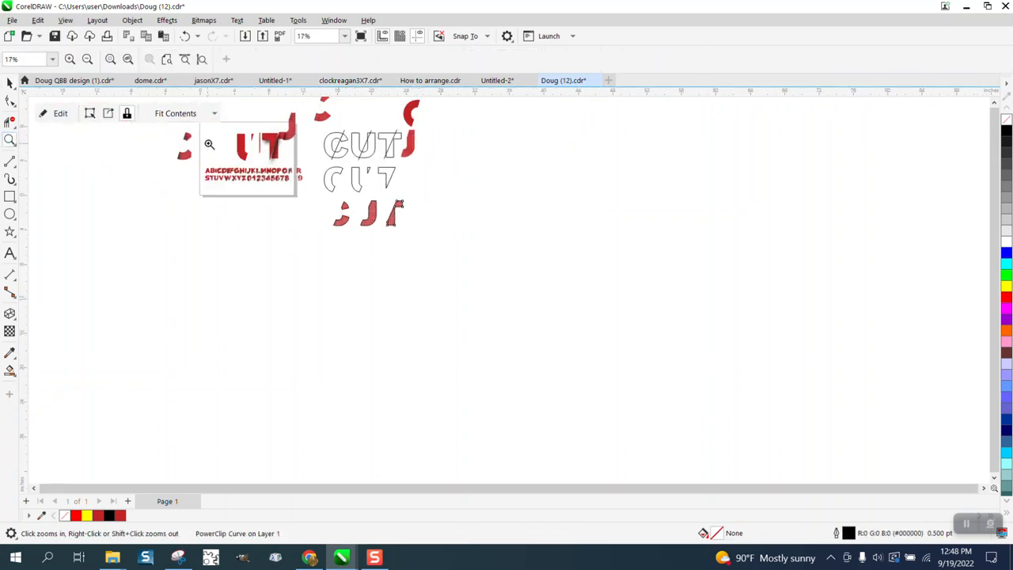
{"action": "left_click", "coordinate": [9, 82]}
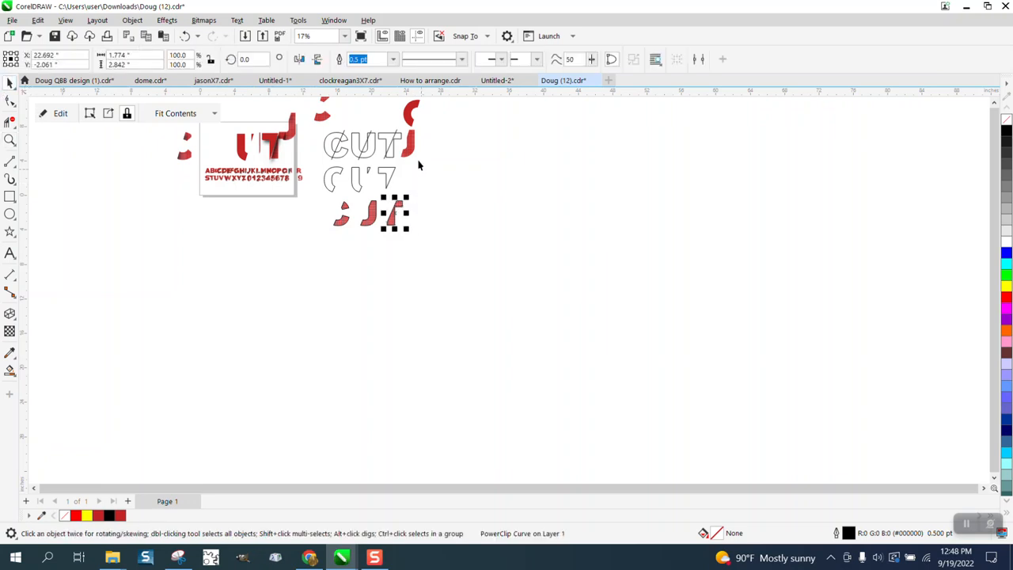
{"action": "left_click_drag", "start_coordinate": [413, 150], "coordinate": [412, 169]}
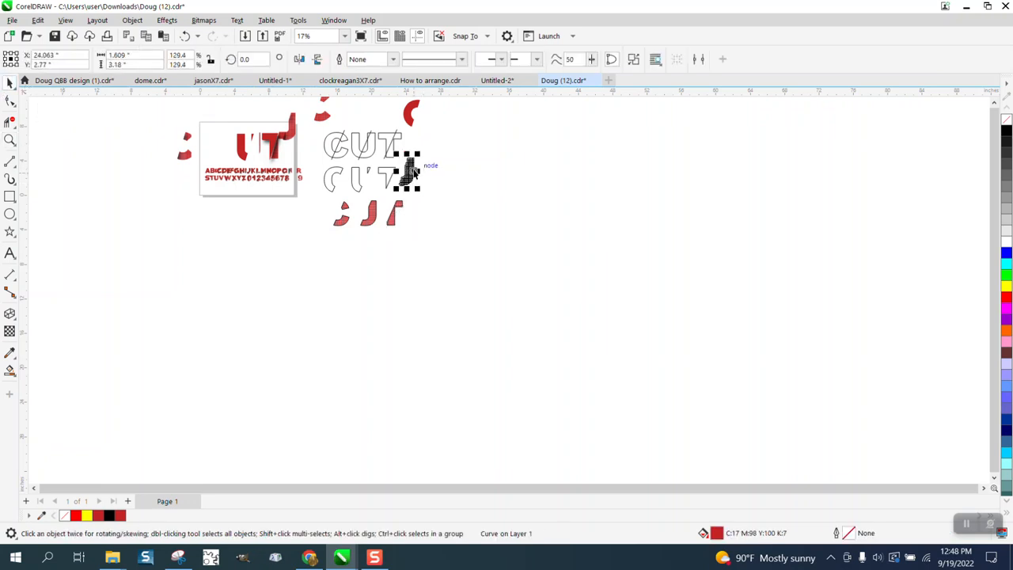
{"action": "left_click_drag", "start_coordinate": [411, 120], "coordinate": [486, 179]}
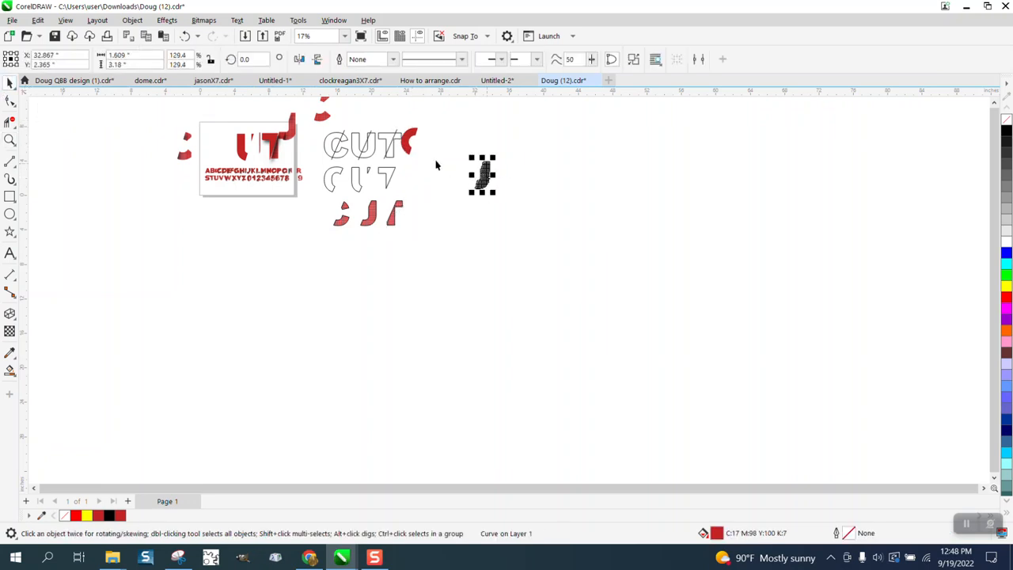
{"action": "left_click_drag", "start_coordinate": [406, 150], "coordinate": [407, 169]}
Fill the outlined C, U and T letter regions with red using Smart Fill.
{"action": "left_click", "coordinate": [10, 140]}
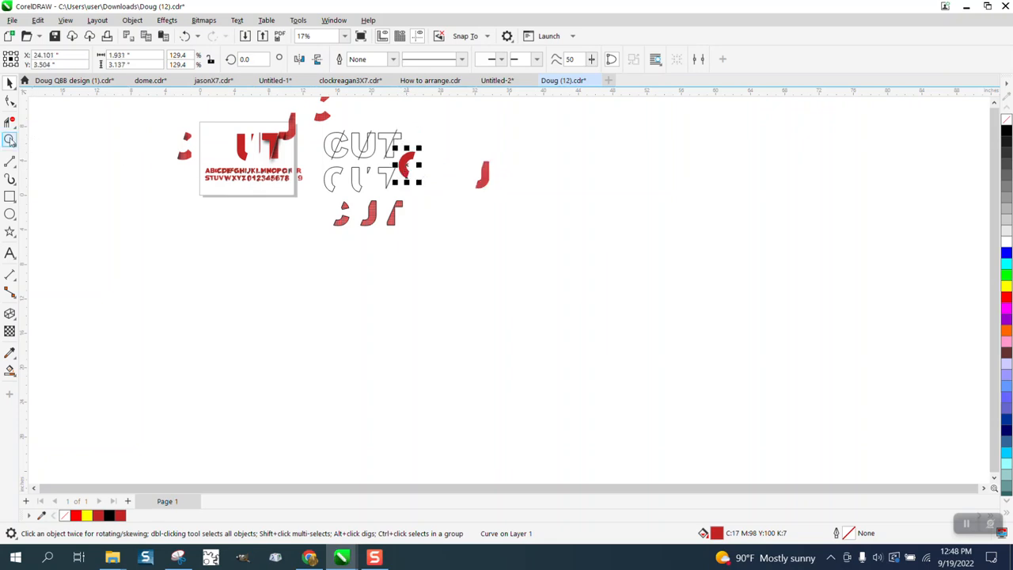
{"action": "left_click_drag", "start_coordinate": [309, 145], "coordinate": [529, 222]}
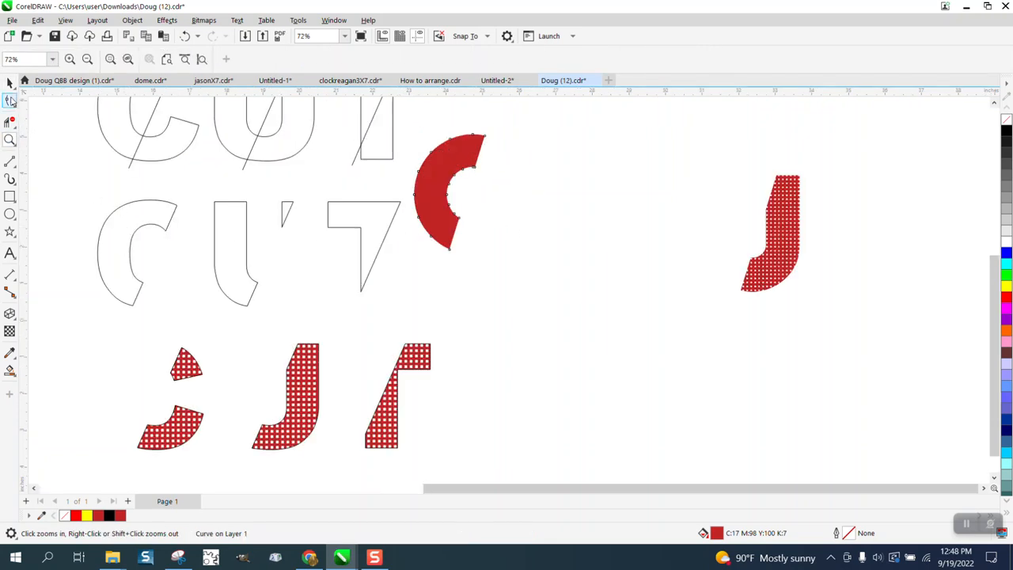
{"action": "left_click", "coordinate": [10, 369]}
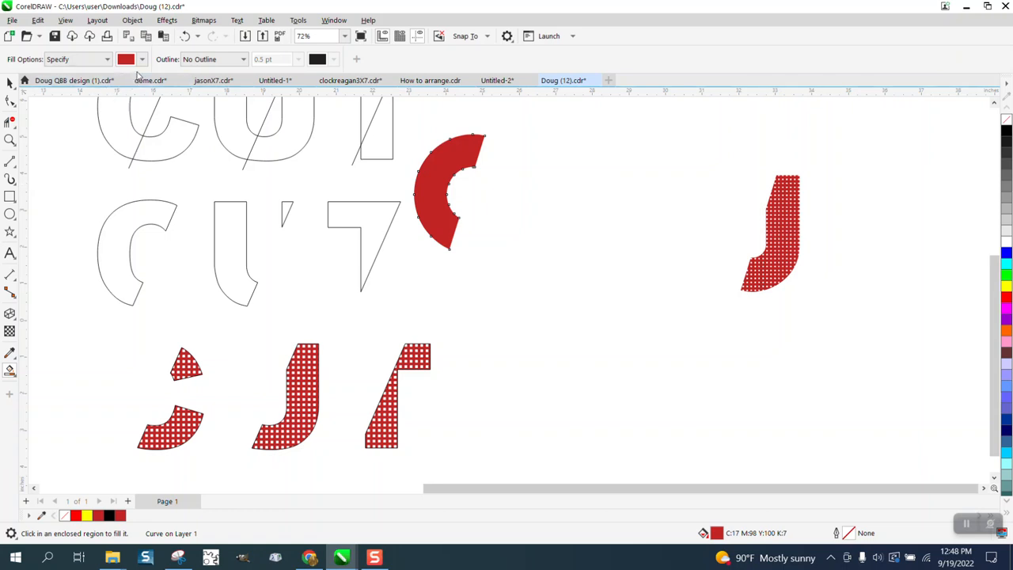
{"action": "left_click", "coordinate": [161, 216]}
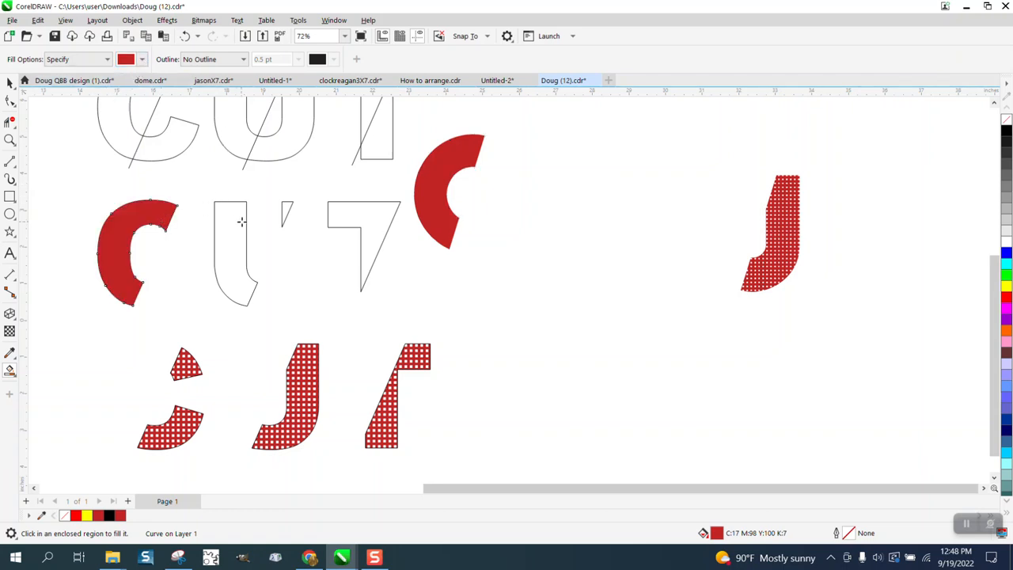
{"action": "left_click", "coordinate": [234, 218]}
{"action": "left_click", "coordinate": [285, 207]}
{"action": "left_click", "coordinate": [348, 214]}
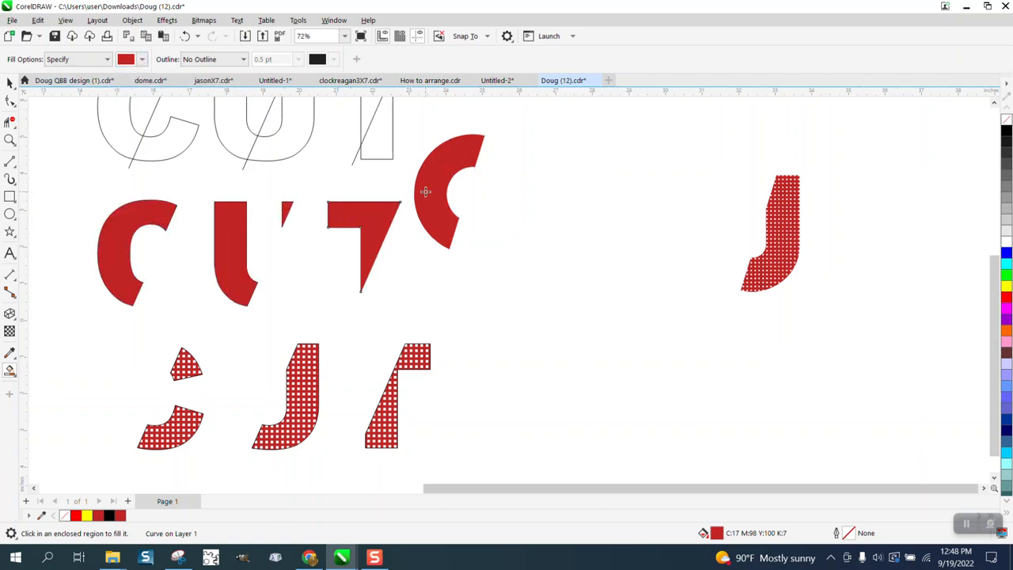
Delete the separate red C piece beside the letters.
{"action": "left_click", "coordinate": [10, 82]}
{"action": "left_click_drag", "start_coordinate": [436, 185], "coordinate": [578, 183]}
{"action": "key", "text": "Delete"}
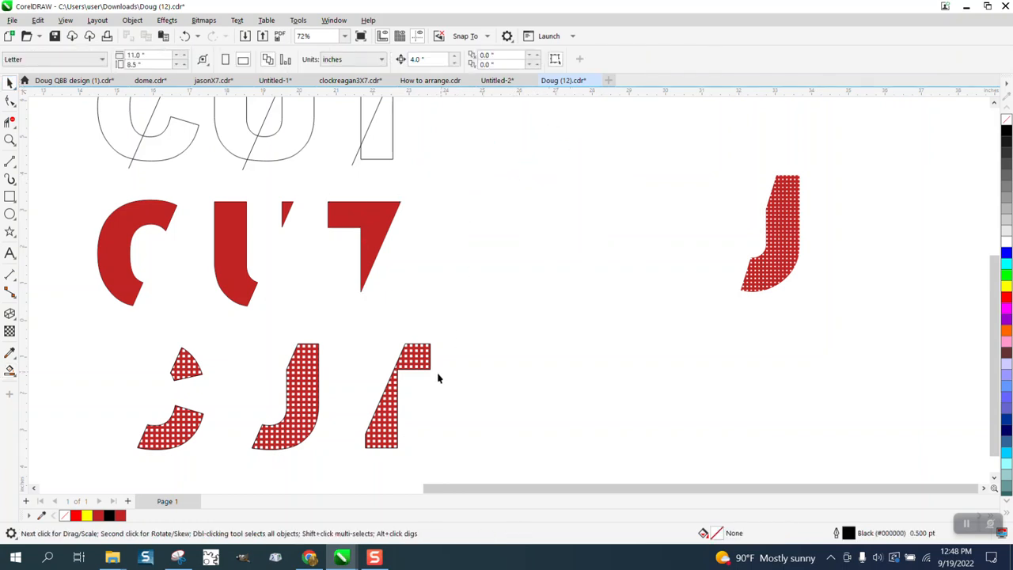
Move each grid-filled piece up onto its matching spot in the red CUT letters.
{"action": "left_click", "coordinate": [418, 363]}
{"action": "key", "text": "Up"}
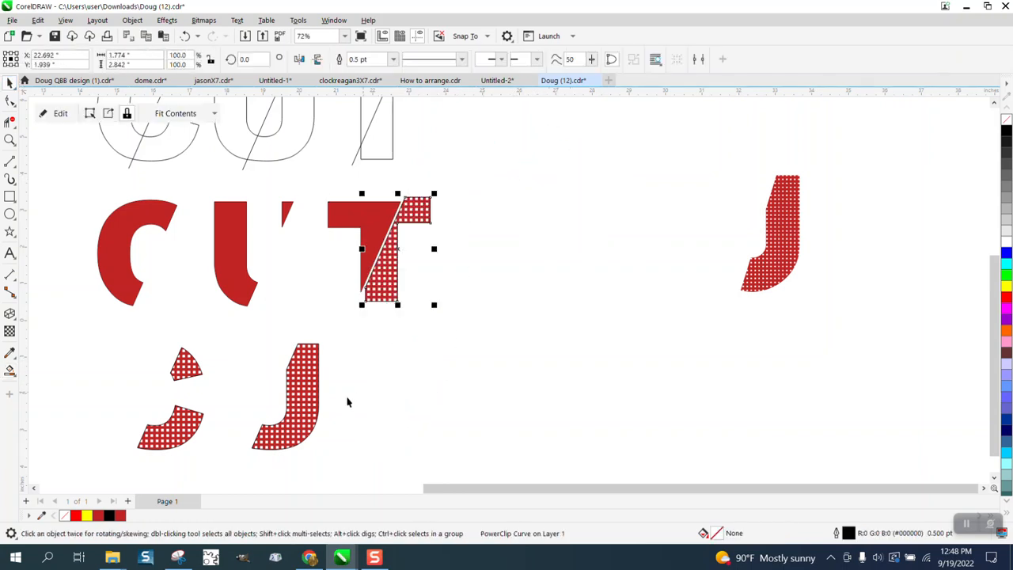
{"action": "left_click", "coordinate": [312, 402]}
{"action": "key", "text": "Up"}
{"action": "left_click", "coordinate": [191, 370]}
{"action": "key", "text": "Up"}
{"action": "left_click", "coordinate": [191, 411]}
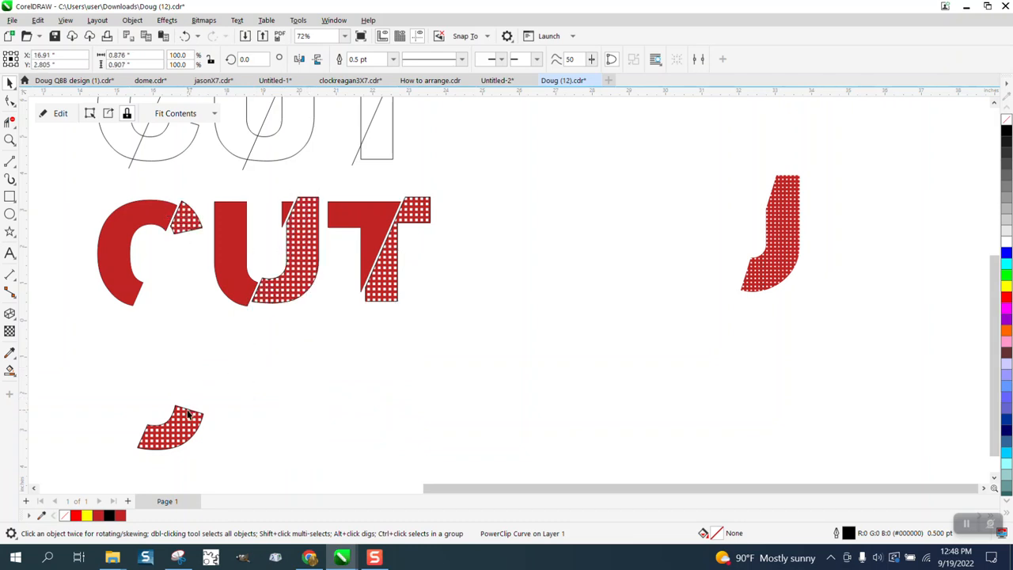
{"action": "key", "text": "Up"}
Select all the CUT letter pieces and remove their outlines.
{"action": "left_click_drag", "start_coordinate": [86, 185], "coordinate": [505, 356]}
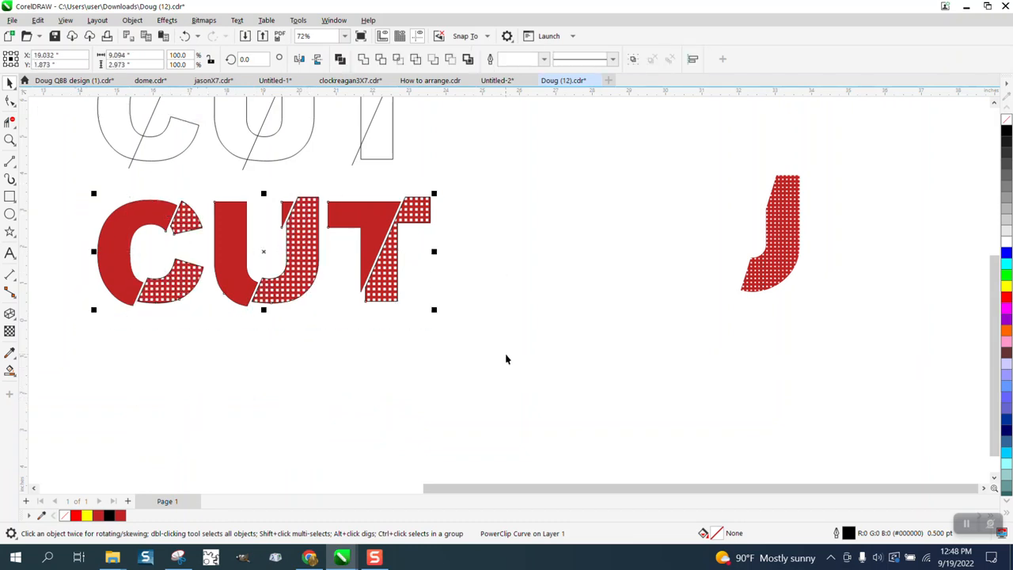
{"action": "right_click", "coordinate": [1008, 122]}
Zoom in to inspect the finished sliced CUT lettering.
{"action": "scroll", "coordinate": [523, 312], "scroll_direction": "down", "scroll_amount": 4}
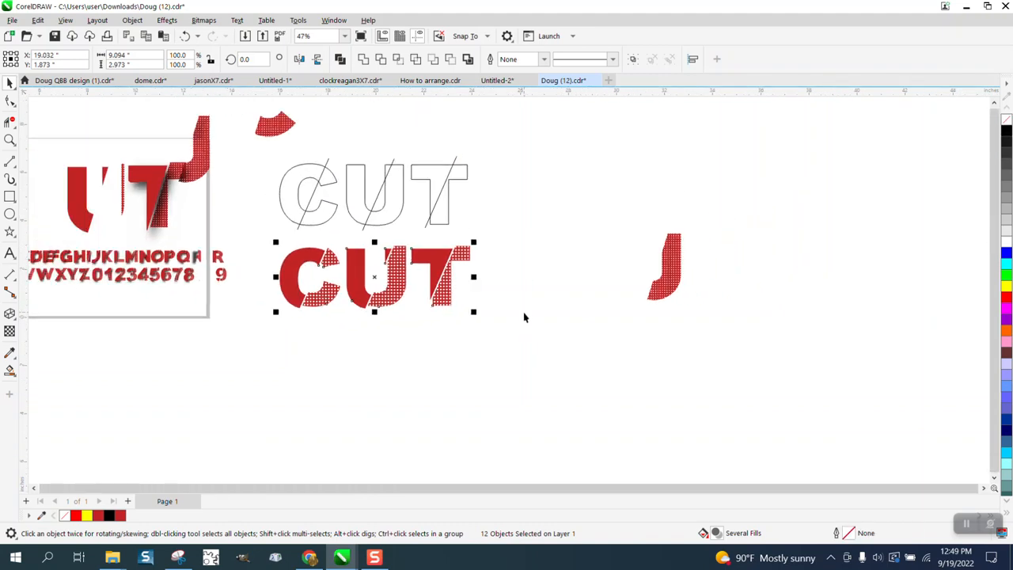
{"action": "left_click", "coordinate": [9, 140]}
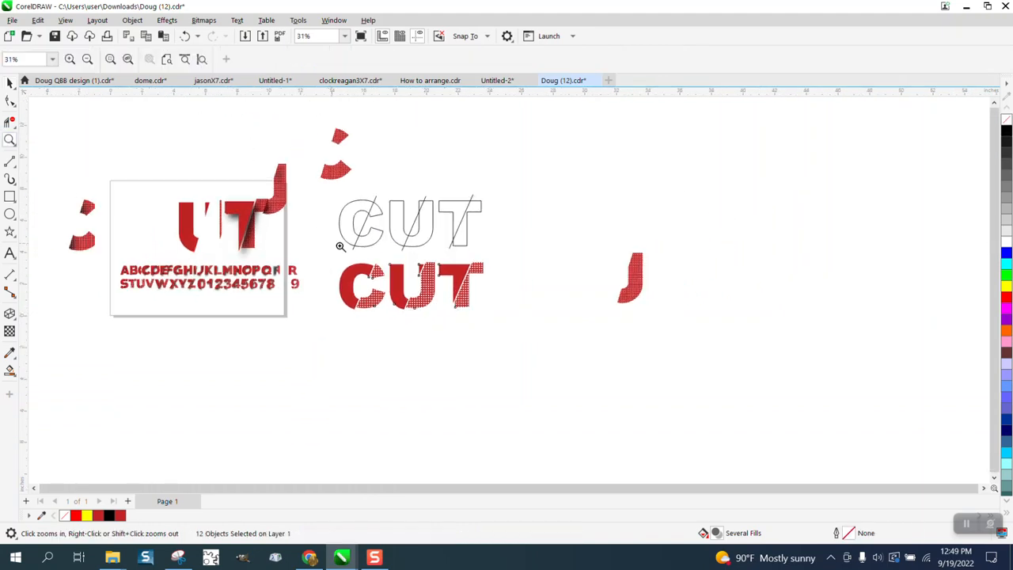
{"action": "left_click_drag", "start_coordinate": [345, 252], "coordinate": [568, 317]}
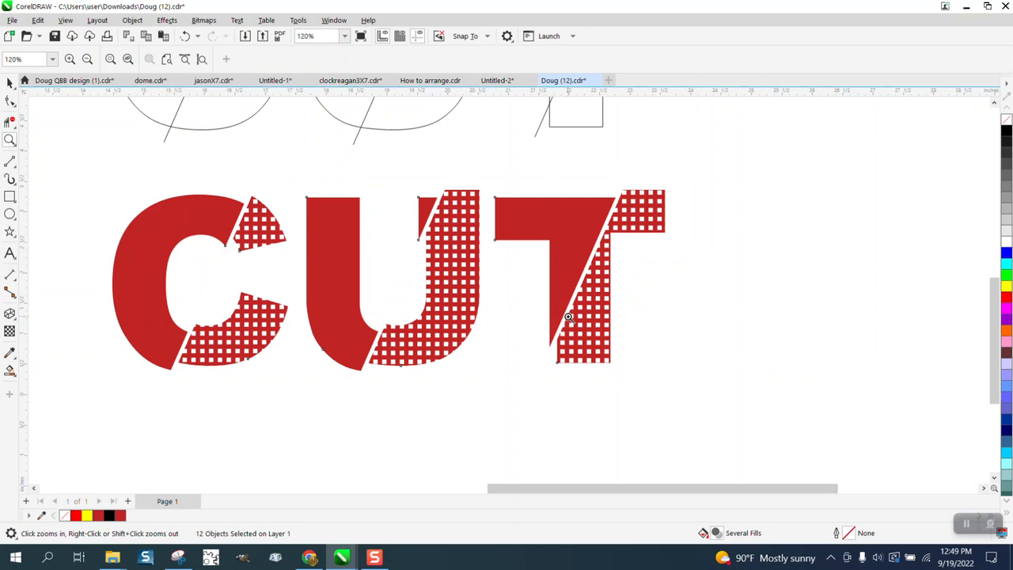